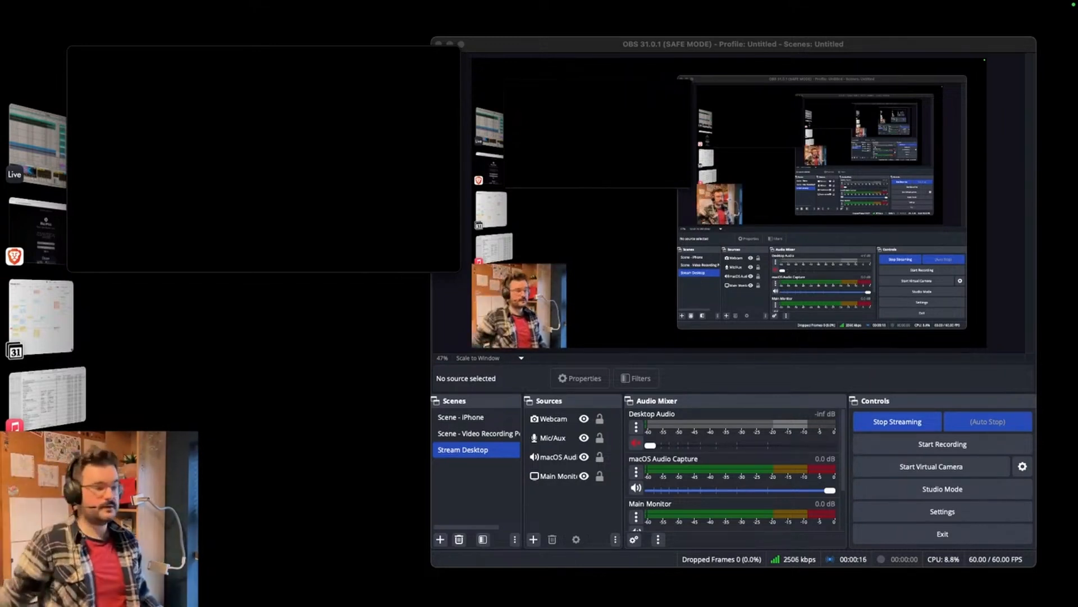
# Arrange the Videosync output window and the OBS window side by side, narrowing the OBS window slightly.
pyautogui.moveTo(252, 54); pyautogui.dragTo(231, 51)
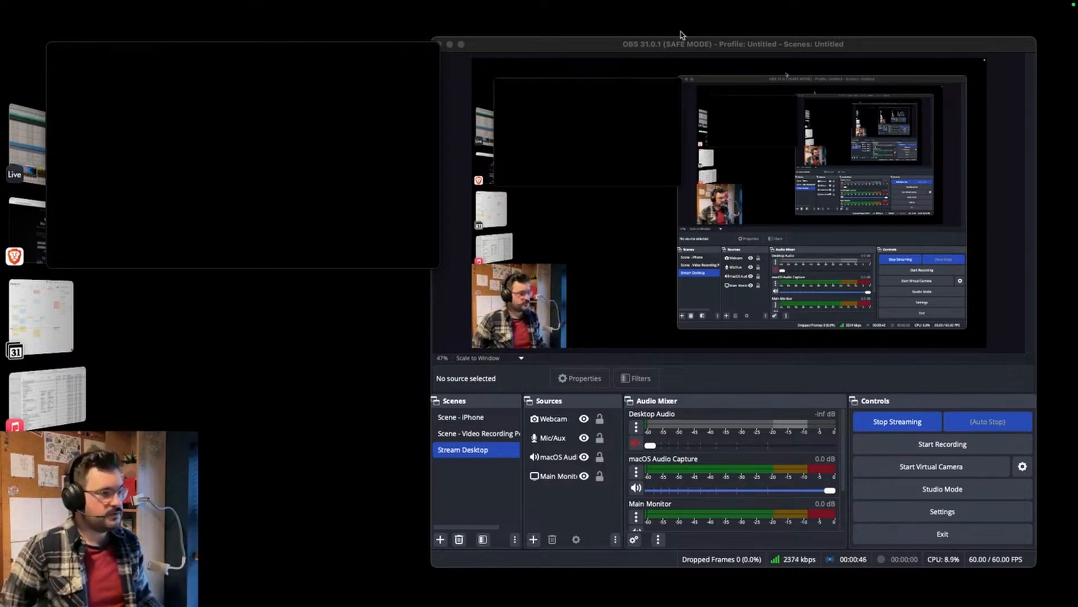
pyautogui.moveTo(747, 45); pyautogui.dragTo(753, 42)
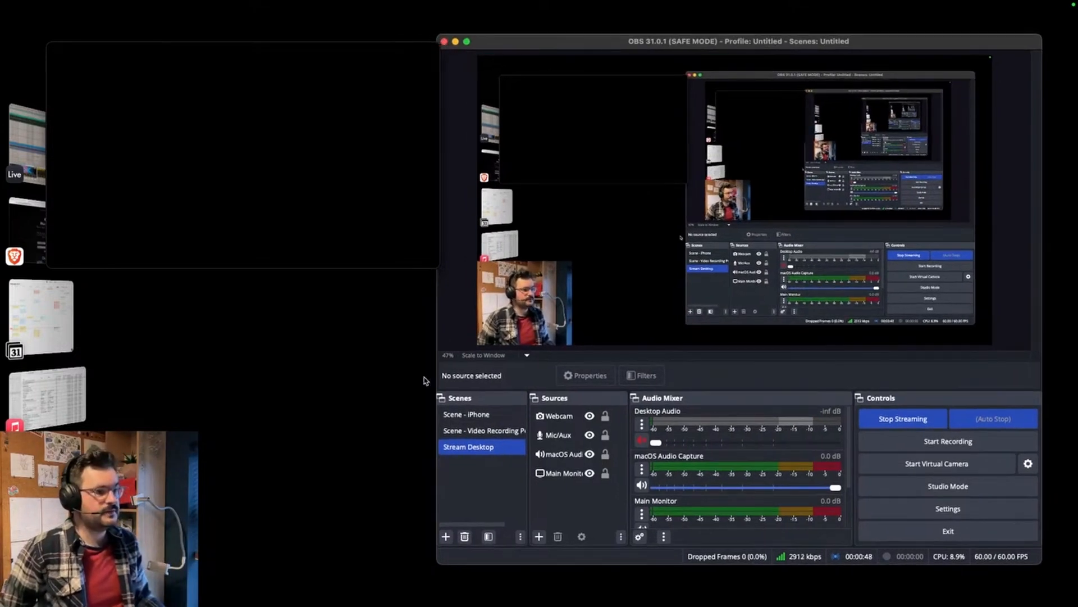
pyautogui.moveTo(437, 362); pyautogui.dragTo(444, 362)
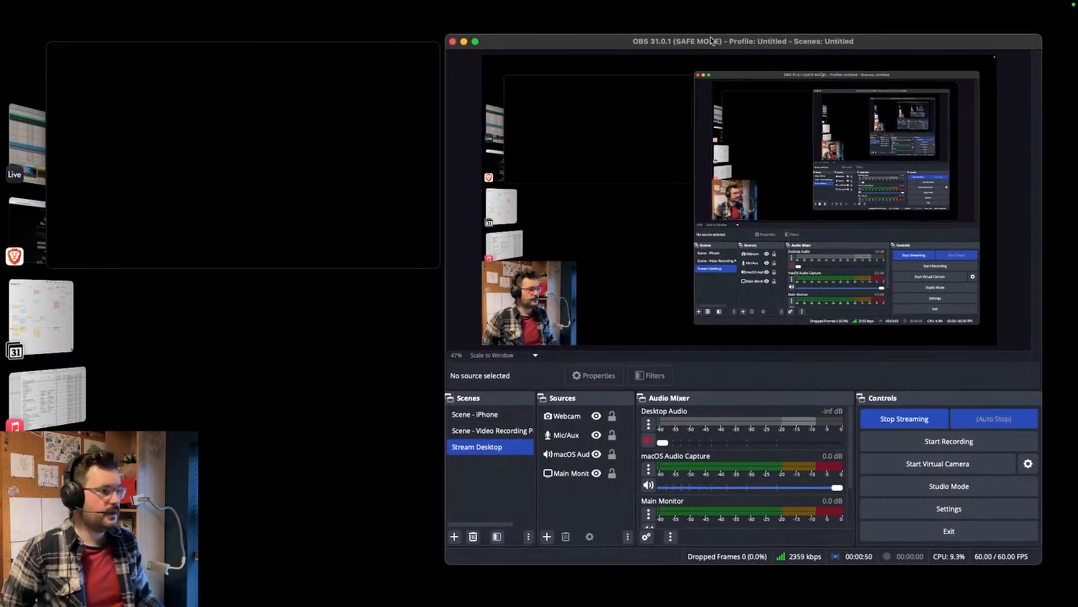
pyautogui.moveTo(712, 41); pyautogui.dragTo(711, 37)
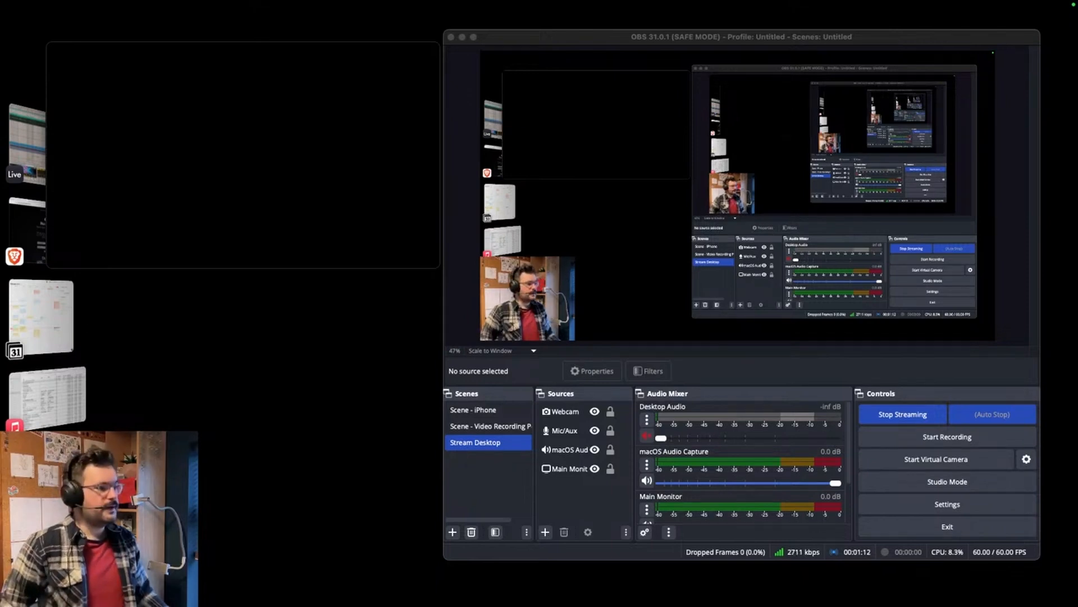
pyautogui.click(537, 35)
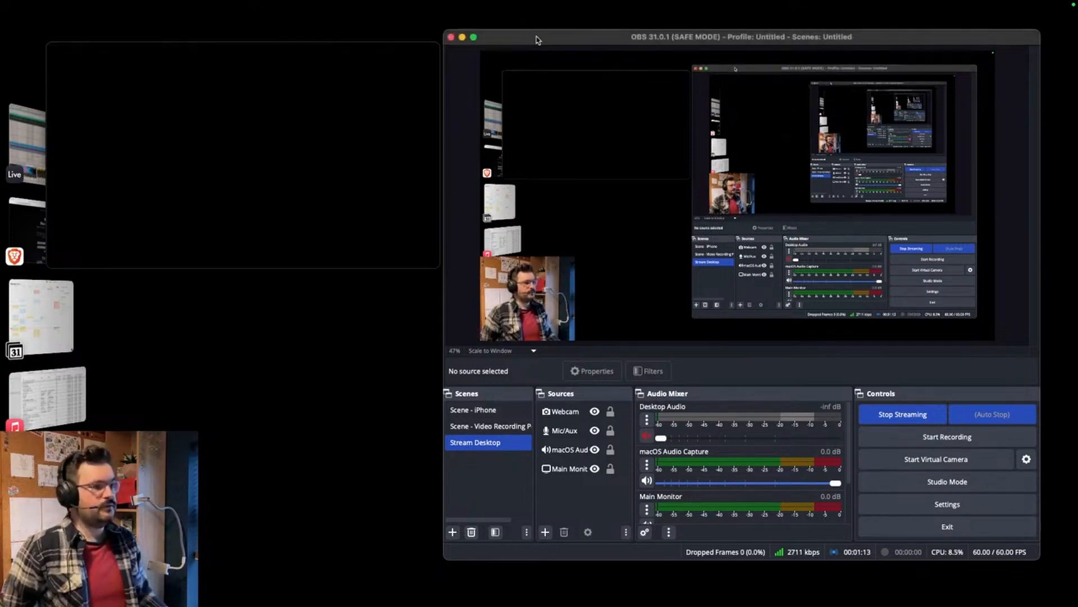
pyautogui.click(331, 132)
pyautogui.moveTo(269, 96); pyautogui.dragTo(256, 84)
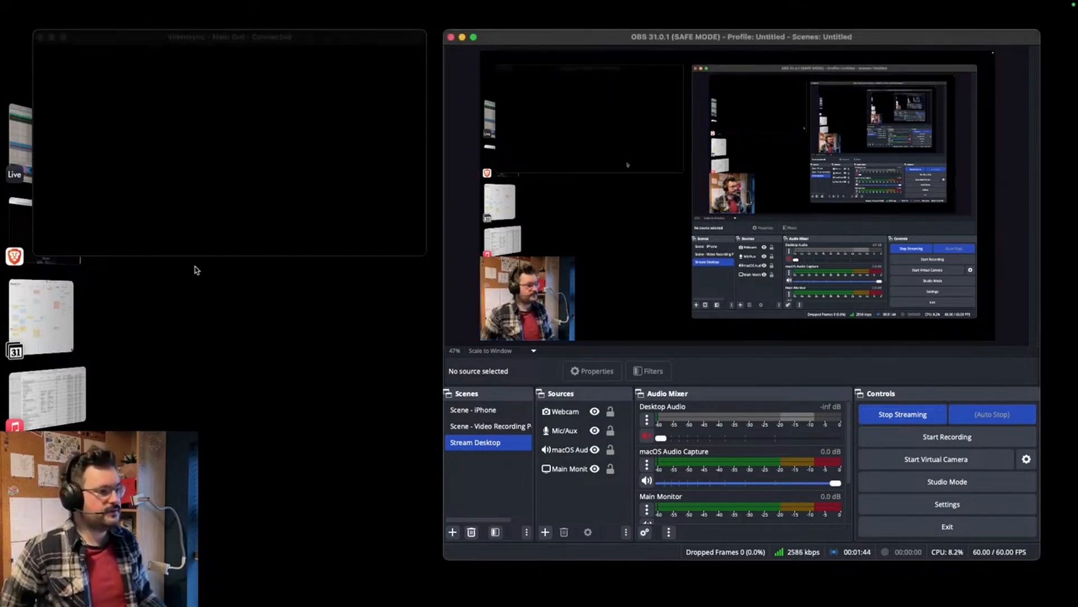
# Switch to the Ableton Live set and start playback from bar 79 on the Video track.
pyautogui.click(18, 125)
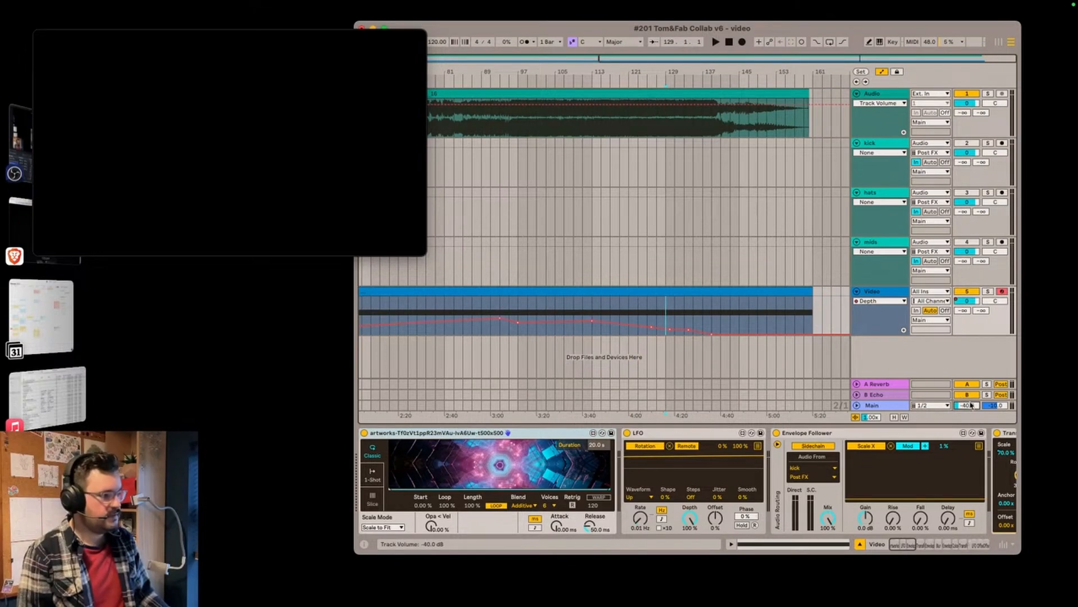
pyautogui.click(434, 308)
pyautogui.press('space')
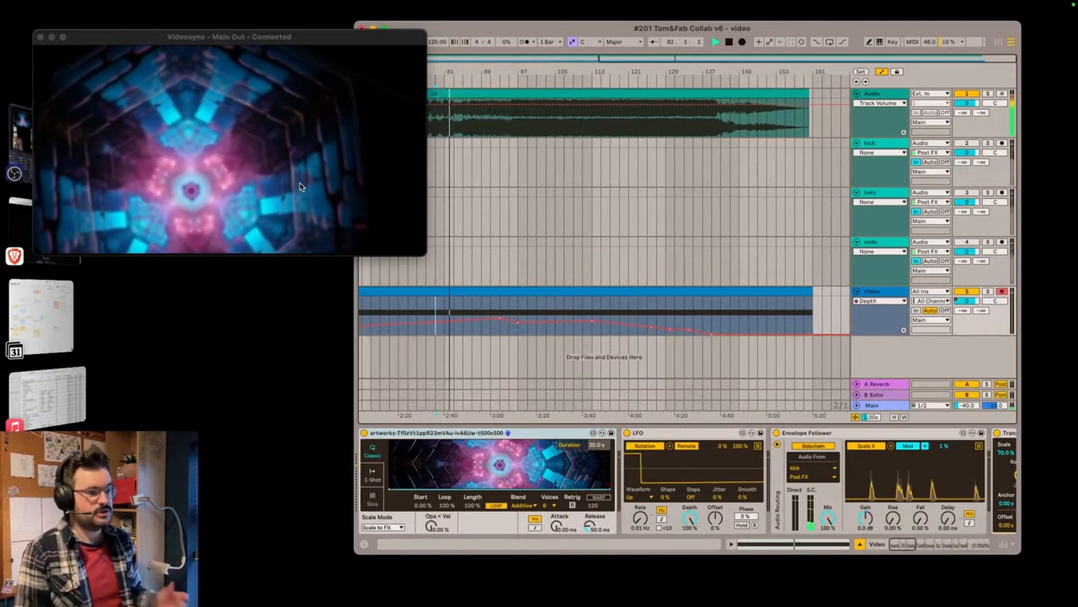
# Examine the Video track's device chain from the LFO and Envelope Followers through Blur and Color Utility to the Depth macro.
pyautogui.hscroll(4, 905, 517)
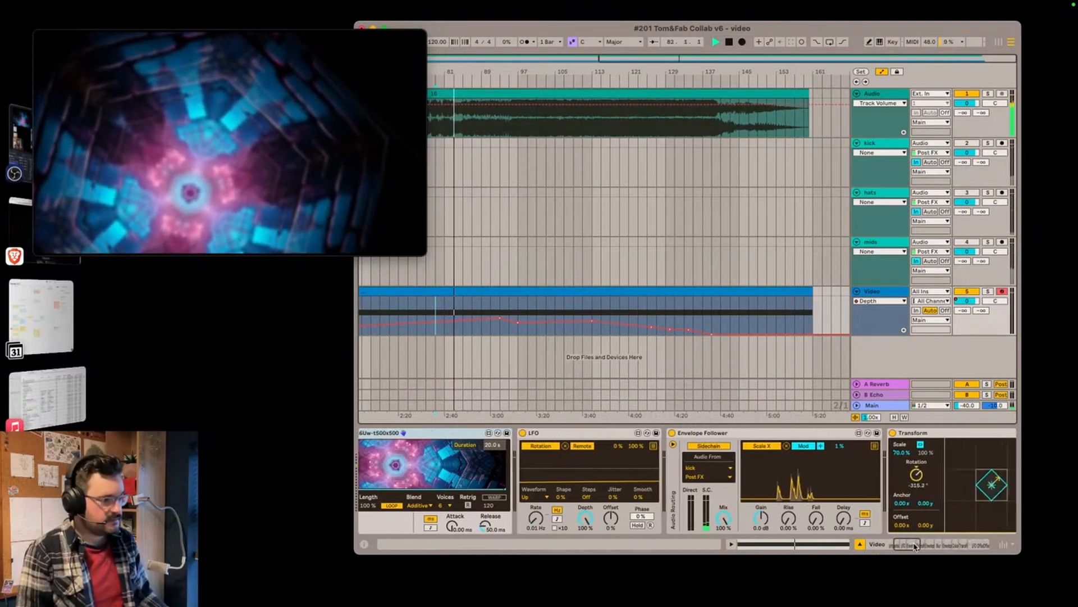
pyautogui.click(565, 435)
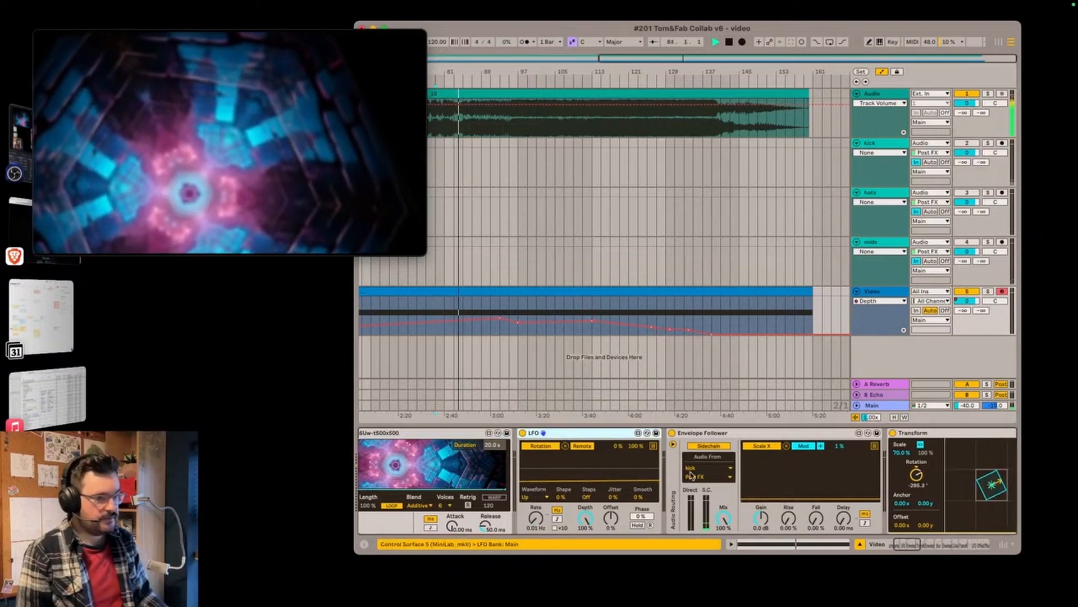
pyautogui.moveTo(910, 542); pyautogui.dragTo(935, 544)
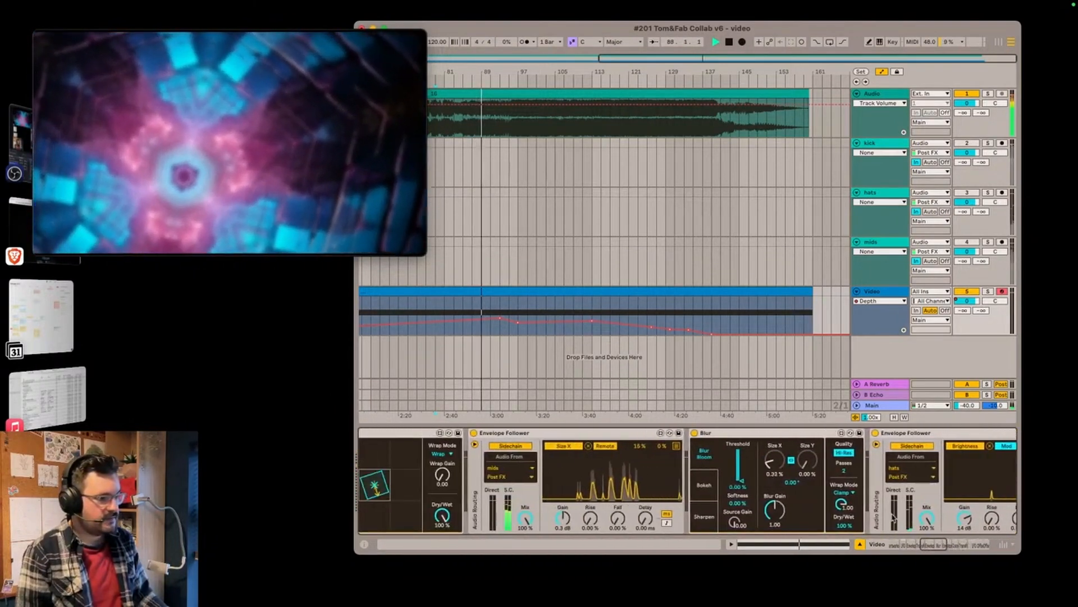
pyautogui.click(604, 439)
pyautogui.click(753, 434)
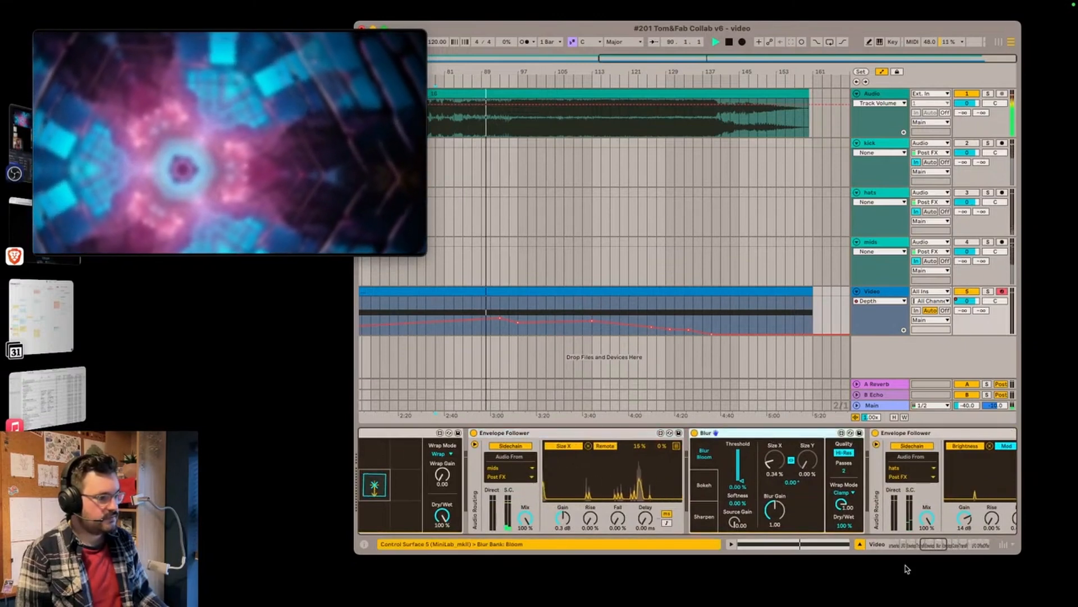
pyautogui.moveTo(935, 544); pyautogui.dragTo(954, 544)
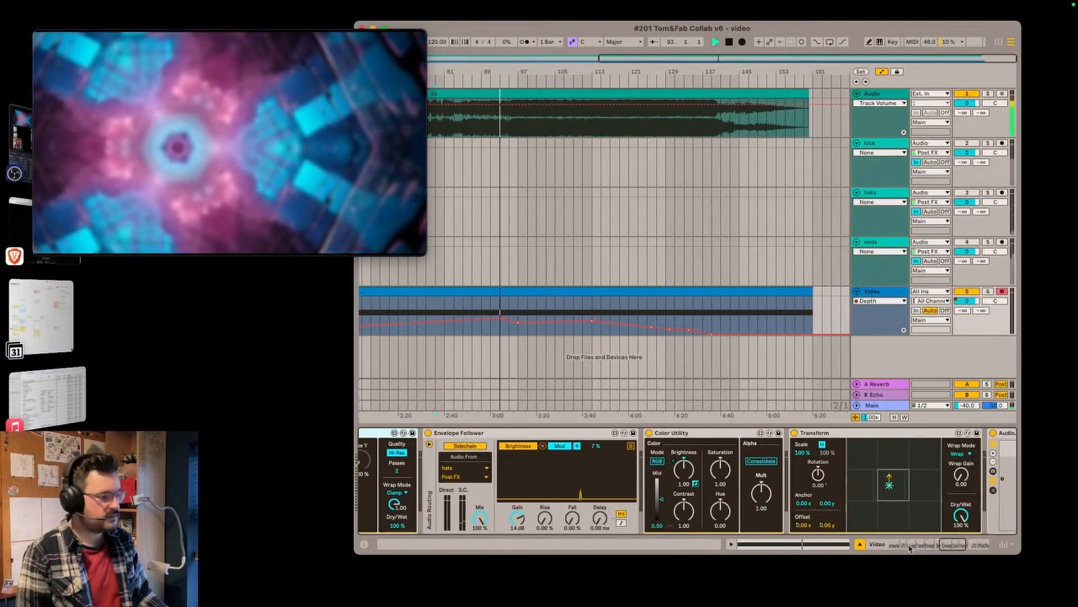
pyautogui.moveTo(956, 544); pyautogui.dragTo(964, 545)
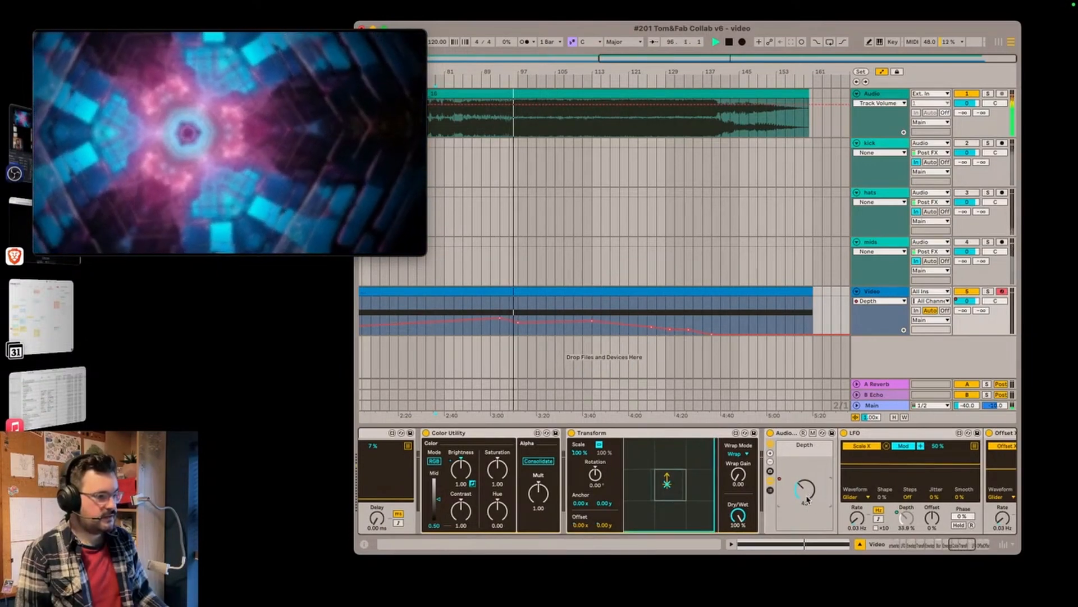
# Try the Depth macro at 0 and re-enable its automation.
pyautogui.moveTo(809, 492); pyautogui.dragTo(809, 526)
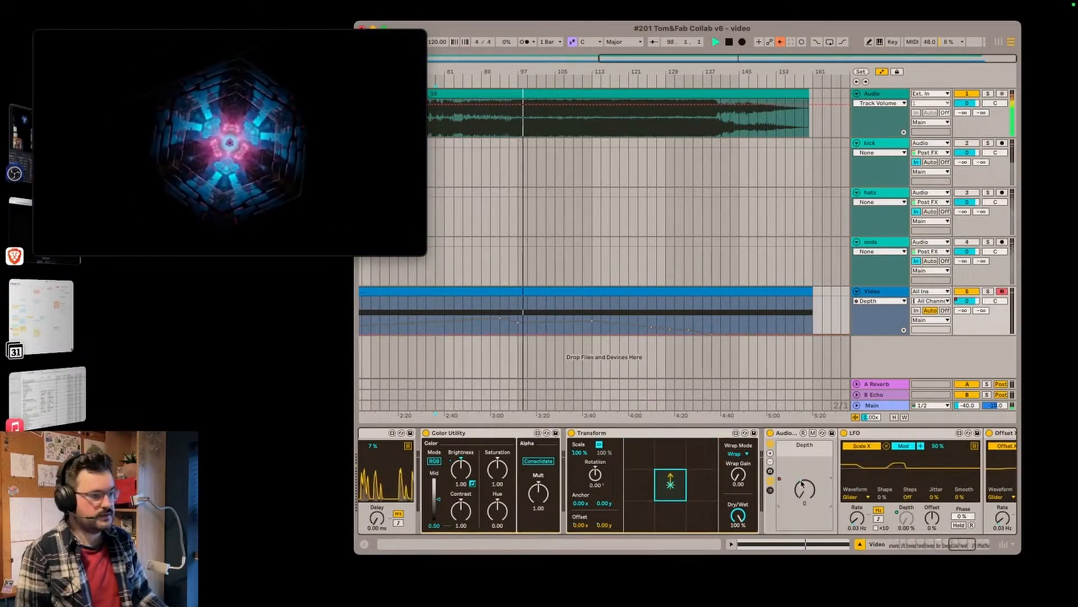
pyautogui.rightClick(805, 490)
pyautogui.click(841, 262)
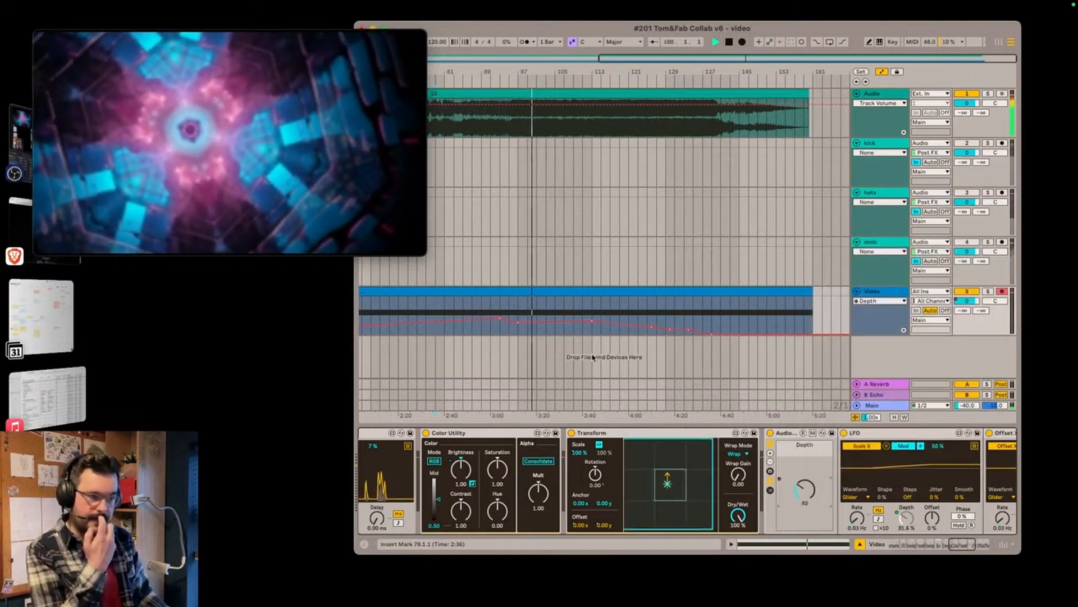
# Play the Video track from about bar 131 and bar 137 to check the Depth automation, and review the Blur's Envelope Follower.
pyautogui.click(674, 315)
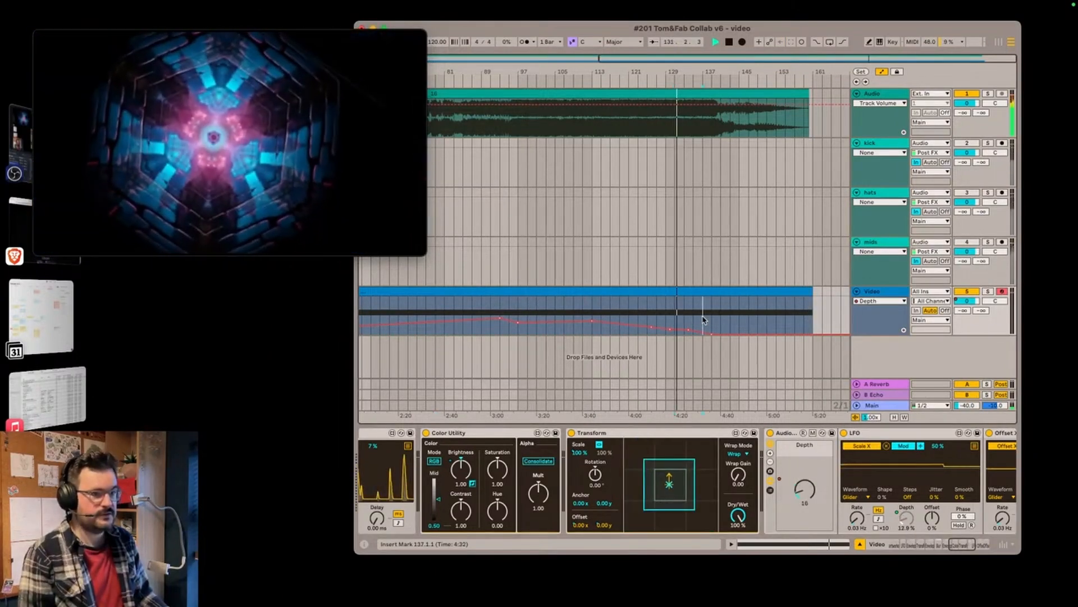
pyautogui.click(709, 323)
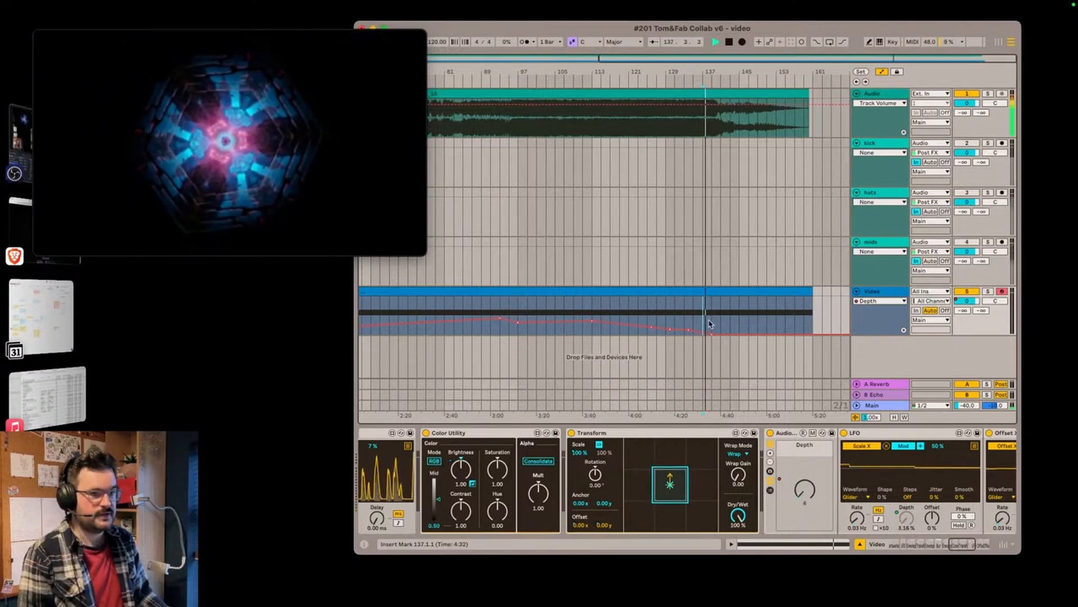
pyautogui.moveTo(971, 553); pyautogui.dragTo(932, 548)
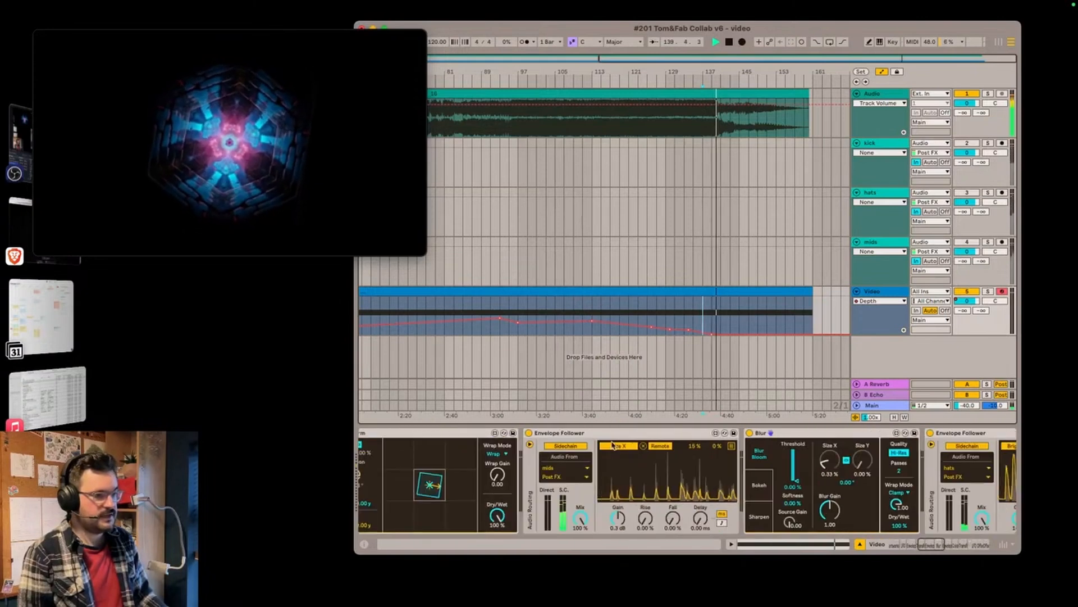
# Restart playback of the Video track from bar 91.
pyautogui.click(505, 307)
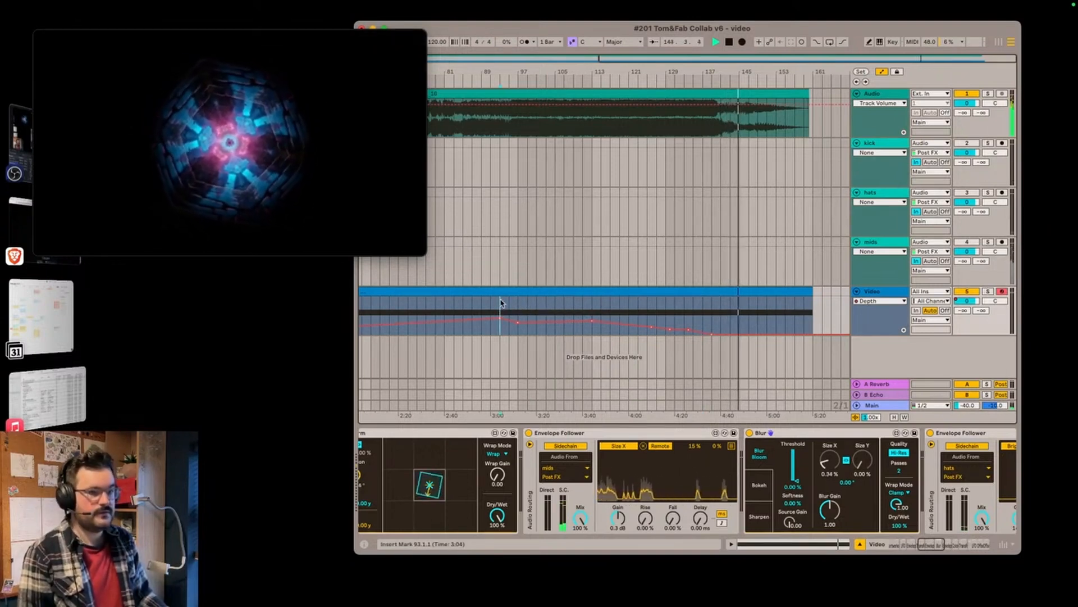
pyautogui.click(488, 310)
pyautogui.press('space')
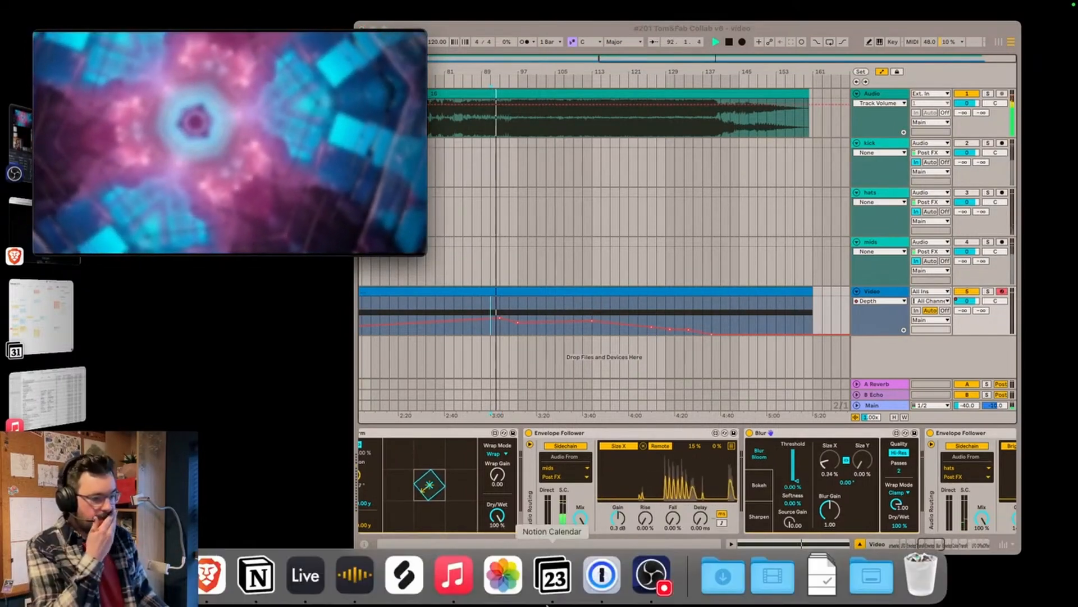
# Switch to OBS, realign its window beside the Videosync output, and shrink the preview to reveal all audio mixer channels.
pyautogui.click(652, 574)
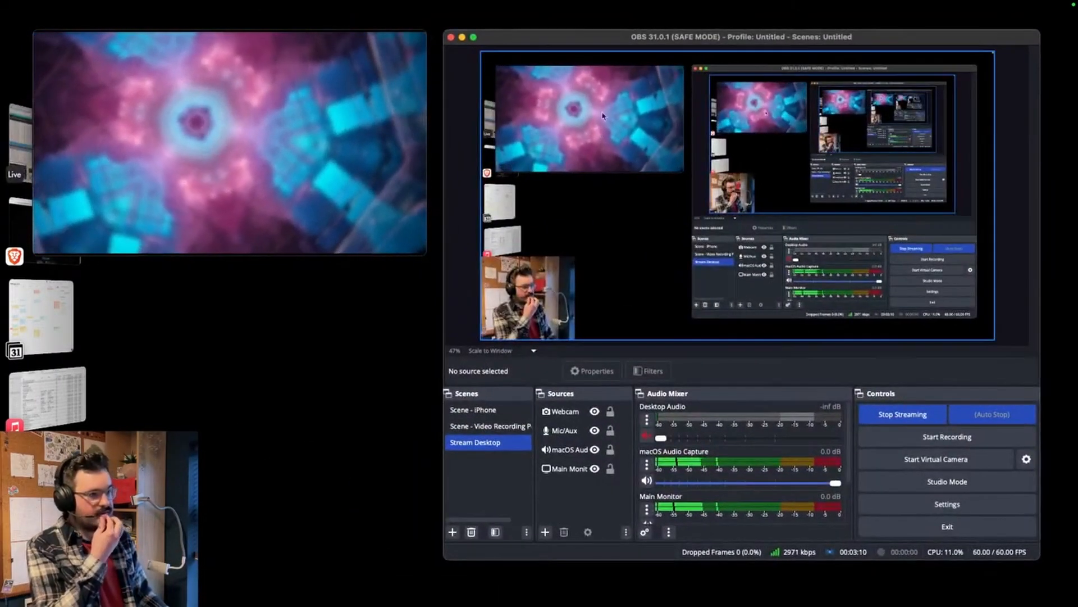
pyautogui.moveTo(651, 40); pyautogui.dragTo(647, 41)
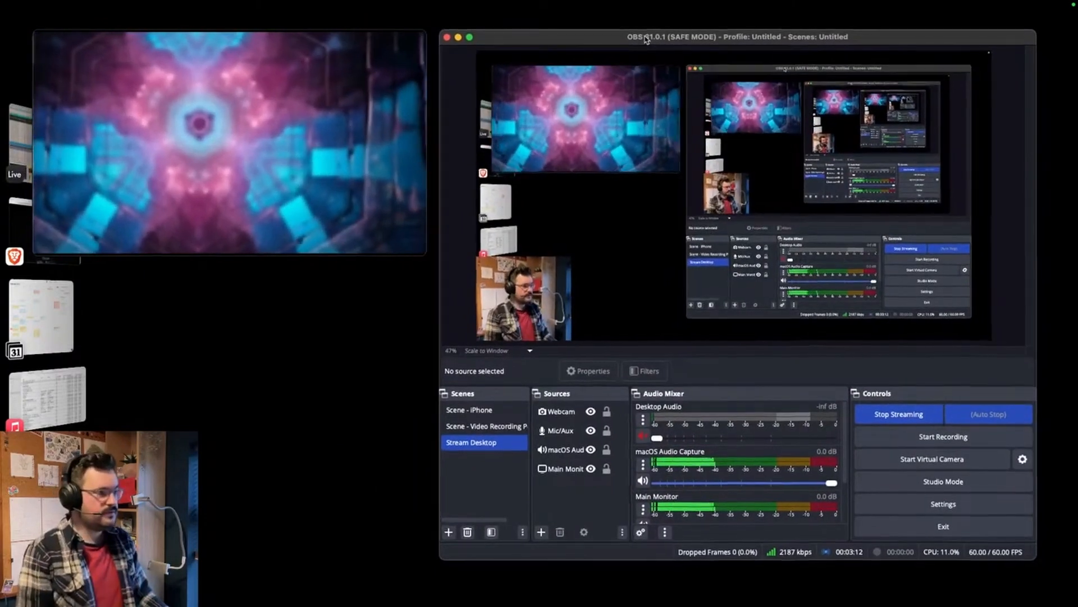
pyautogui.moveTo(791, 42); pyautogui.dragTo(788, 38)
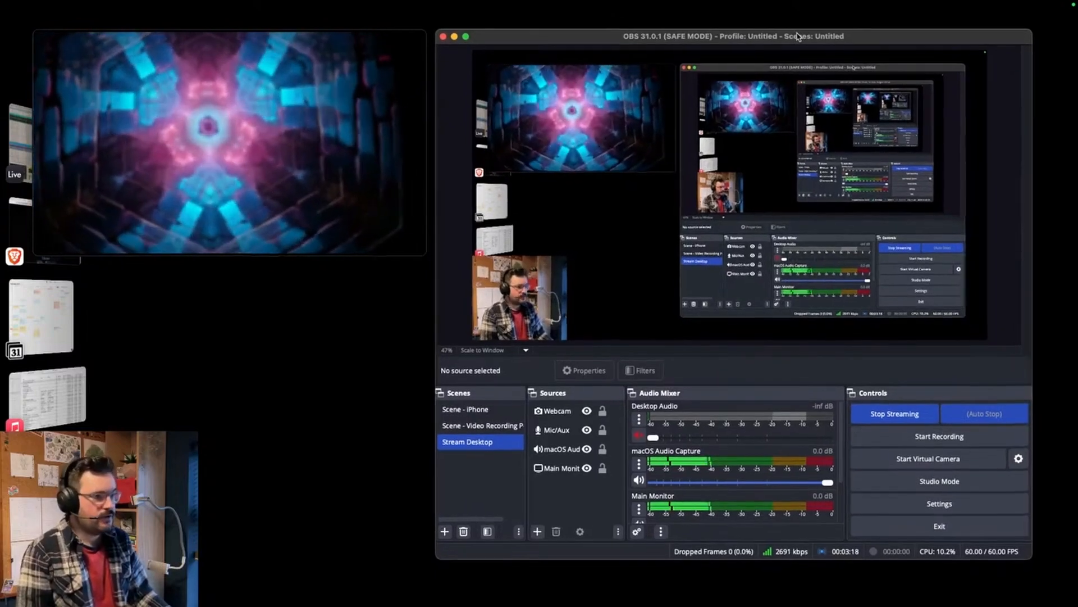
pyautogui.click(324, 105)
pyautogui.moveTo(323, 103); pyautogui.dragTo(324, 103)
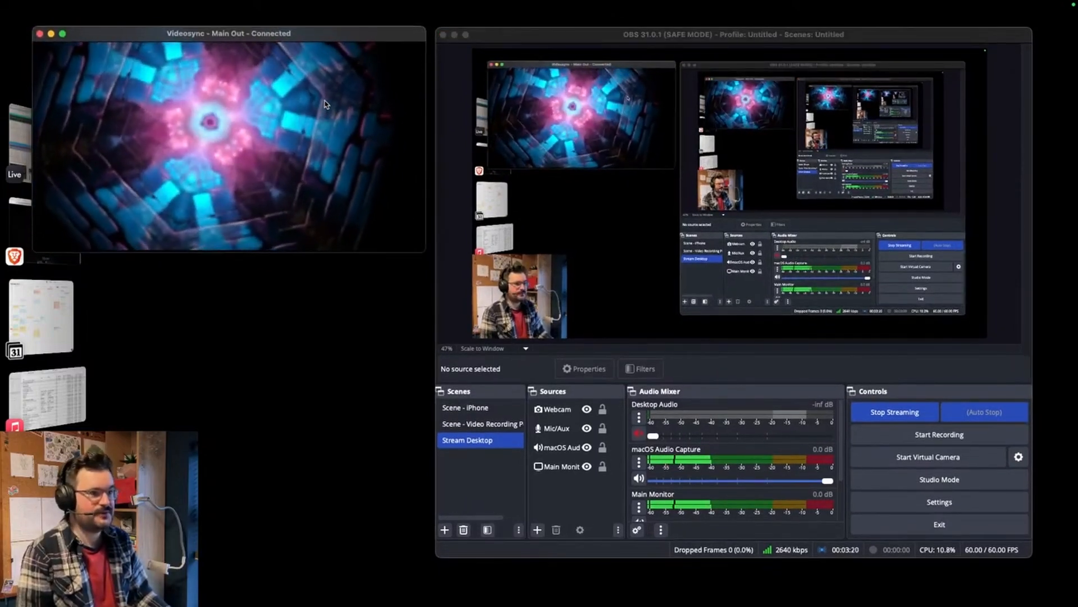
pyautogui.moveTo(688, 40); pyautogui.dragTo(688, 39)
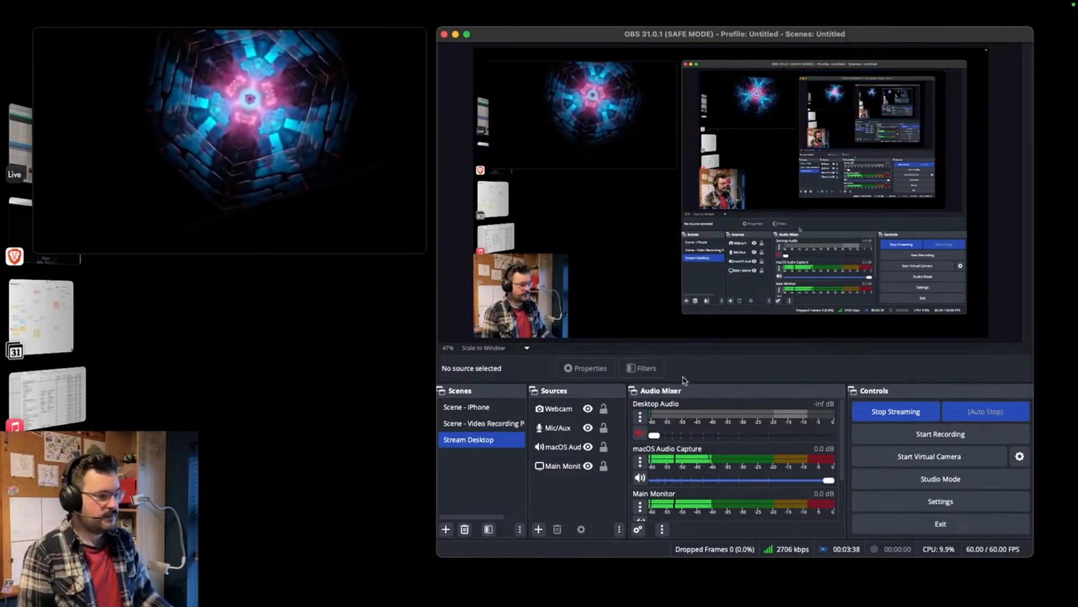
pyautogui.moveTo(686, 384); pyautogui.dragTo(684, 314)
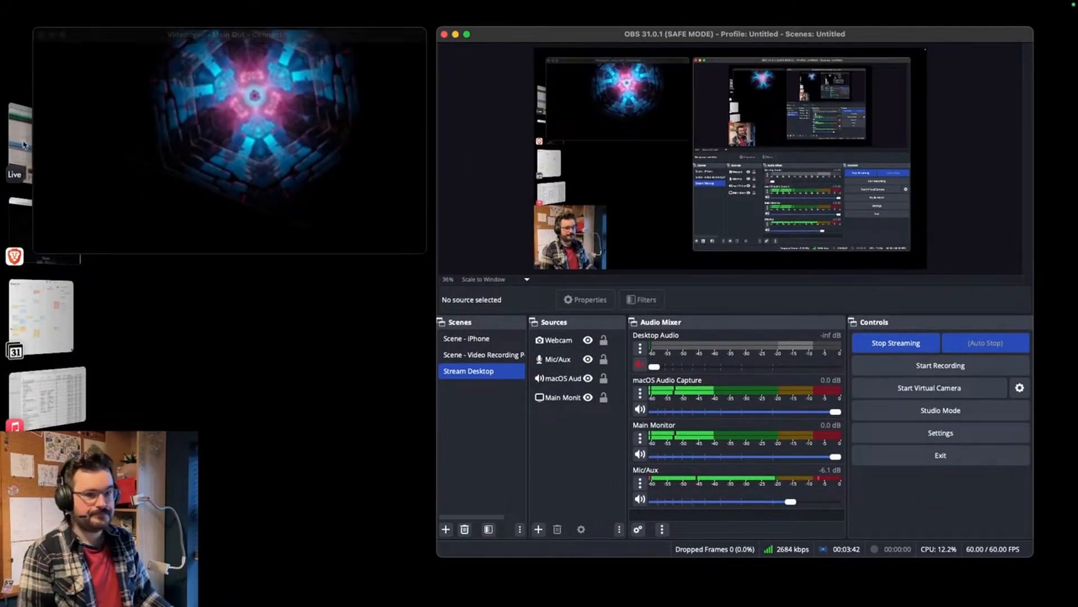
# Switch to the Ableton Live set and return to OBS.
pyautogui.press('super+Tab')
pyautogui.click(583, 274)
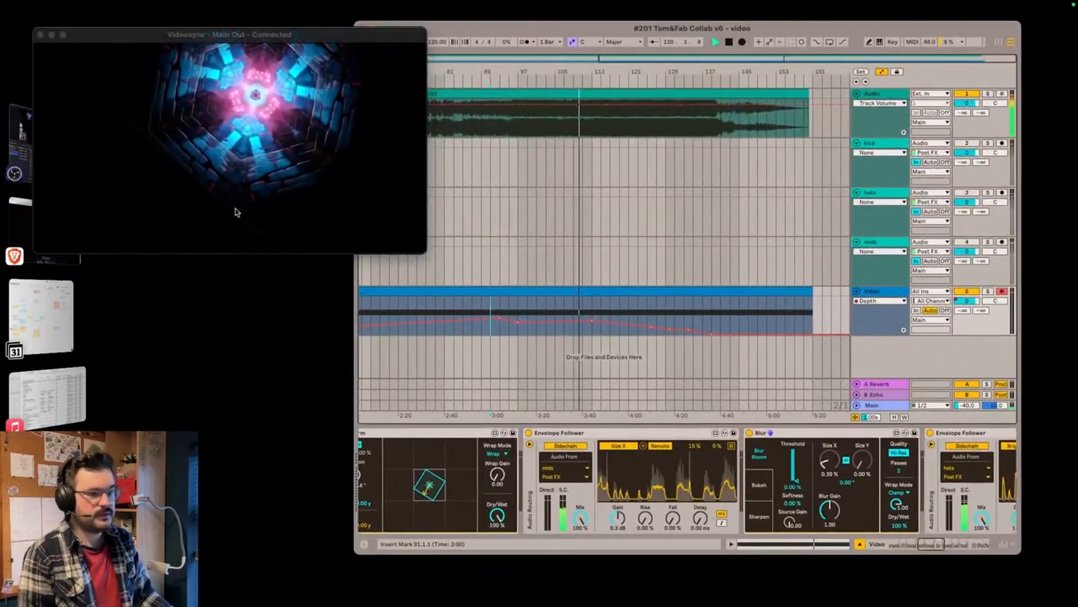
pyautogui.click(24, 133)
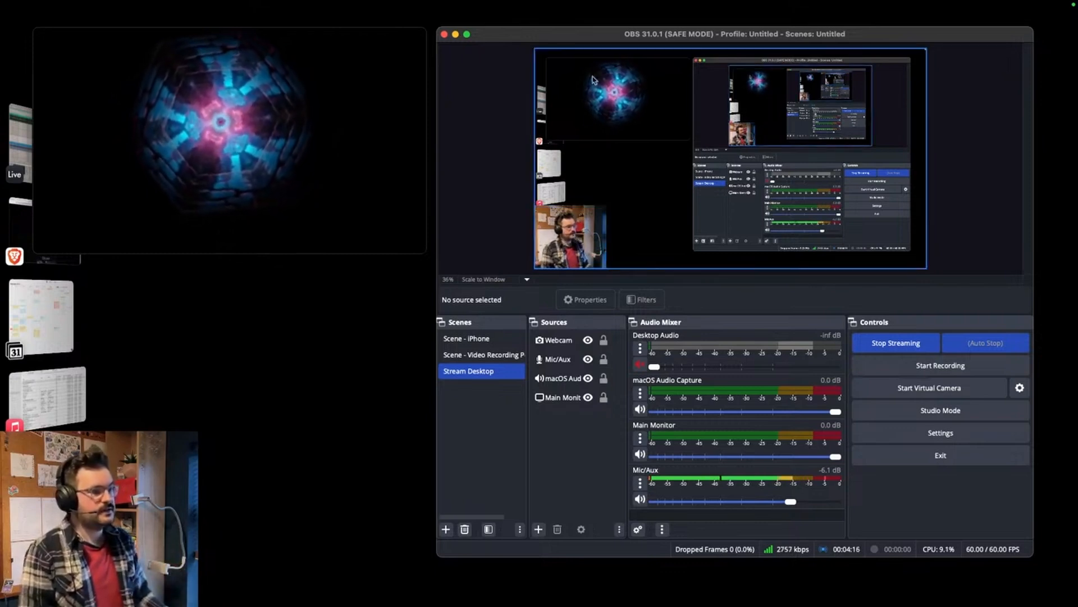
# Select the Webcam and Main Monitor sources of the Stream Desktop scene to examine the picture each one supplies.
pyautogui.moveTo(579, 254)
pyautogui.mouseDown()
pyautogui.moveTo(617, 203)
pyautogui.moveTo(591, 237)
pyautogui.mouseUp()
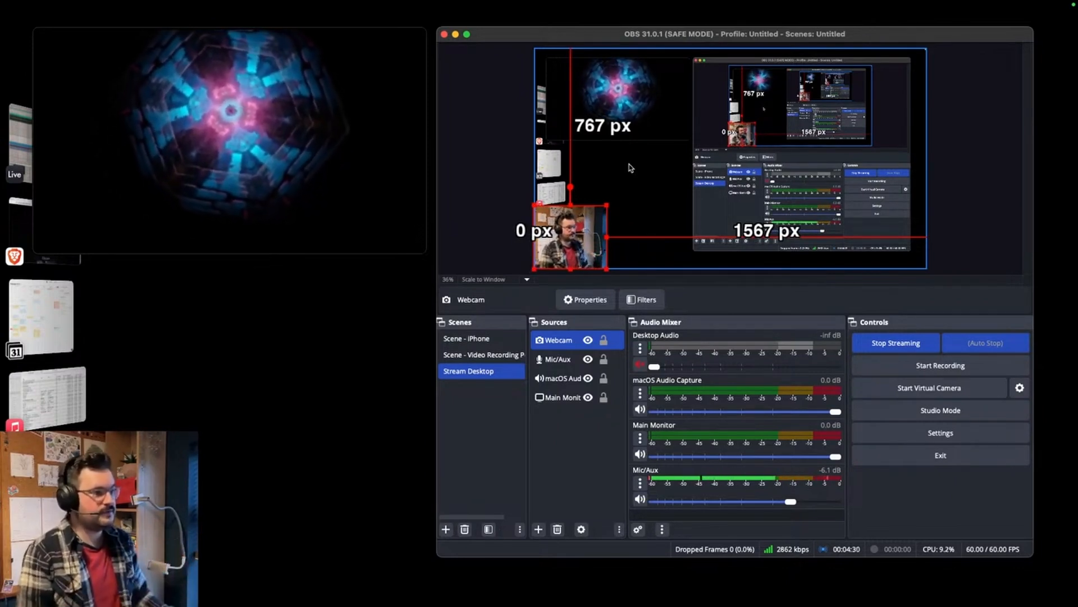
pyautogui.click(662, 180)
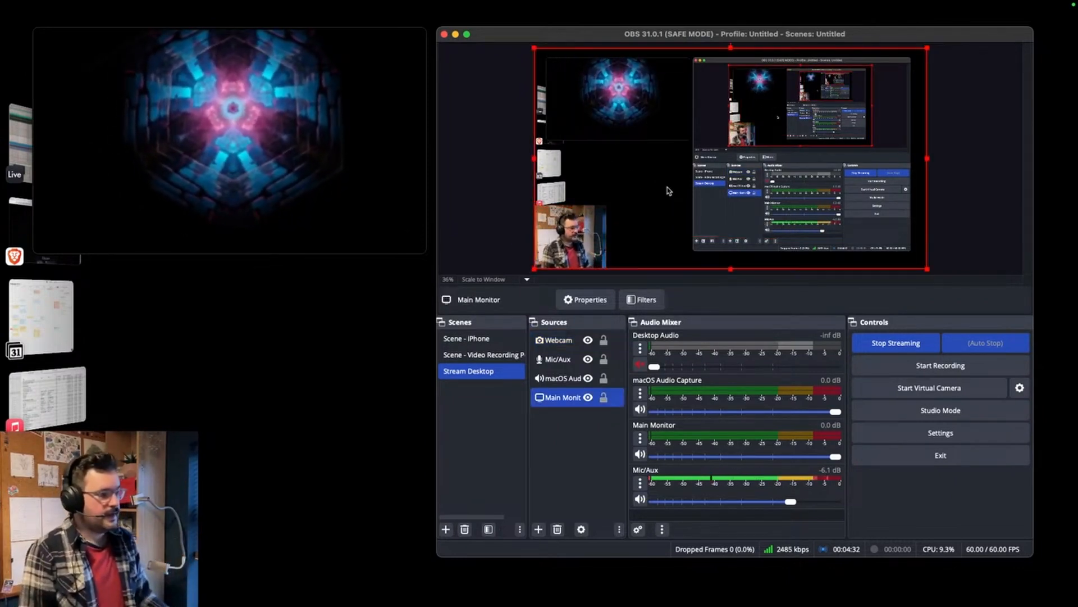
pyautogui.click(971, 205)
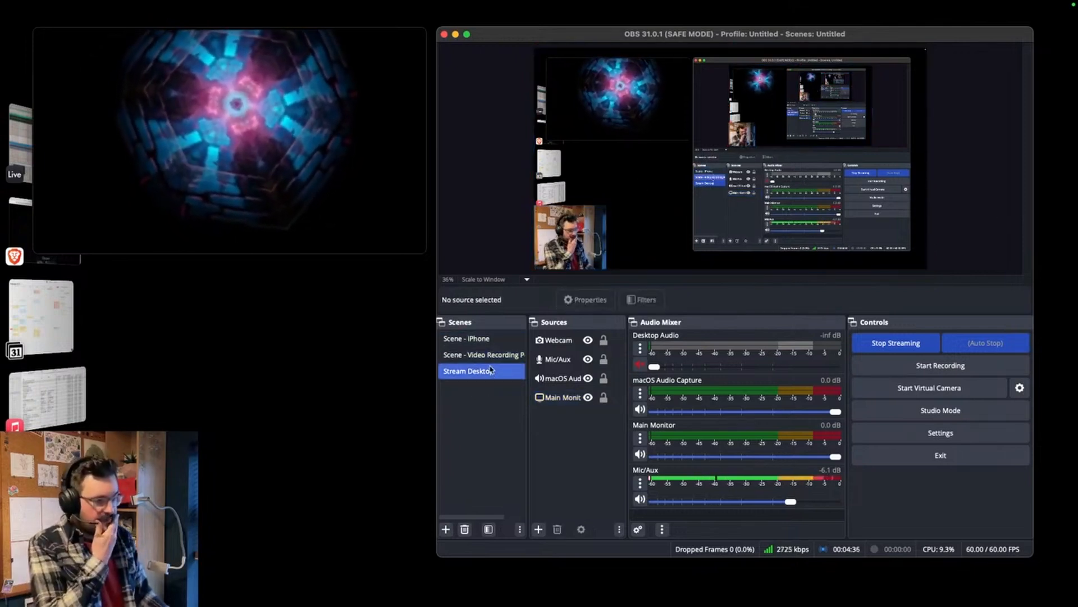
pyautogui.click(564, 344)
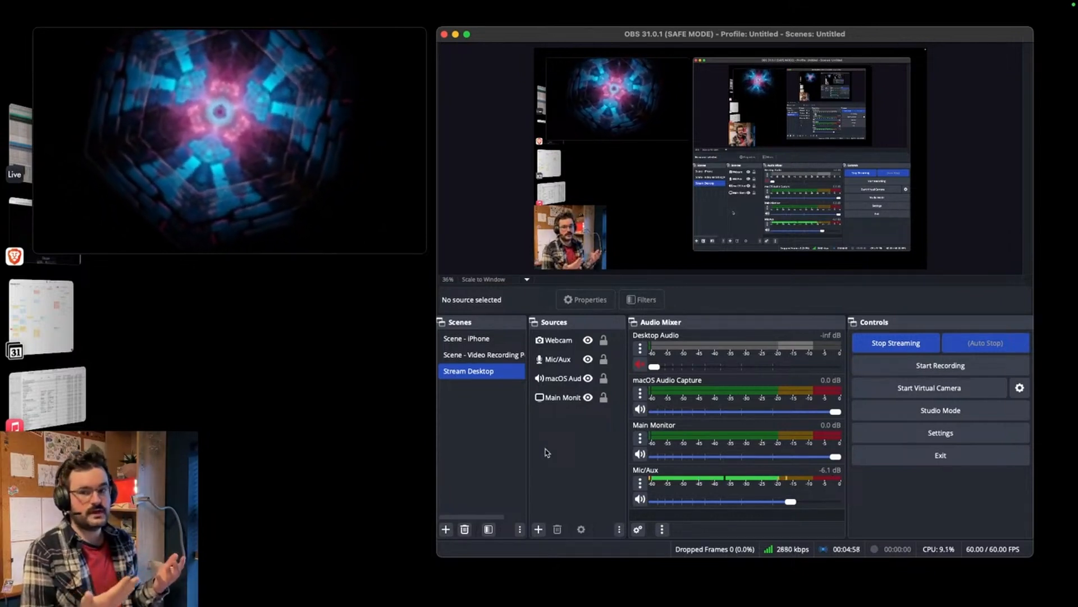
pyautogui.click(552, 340)
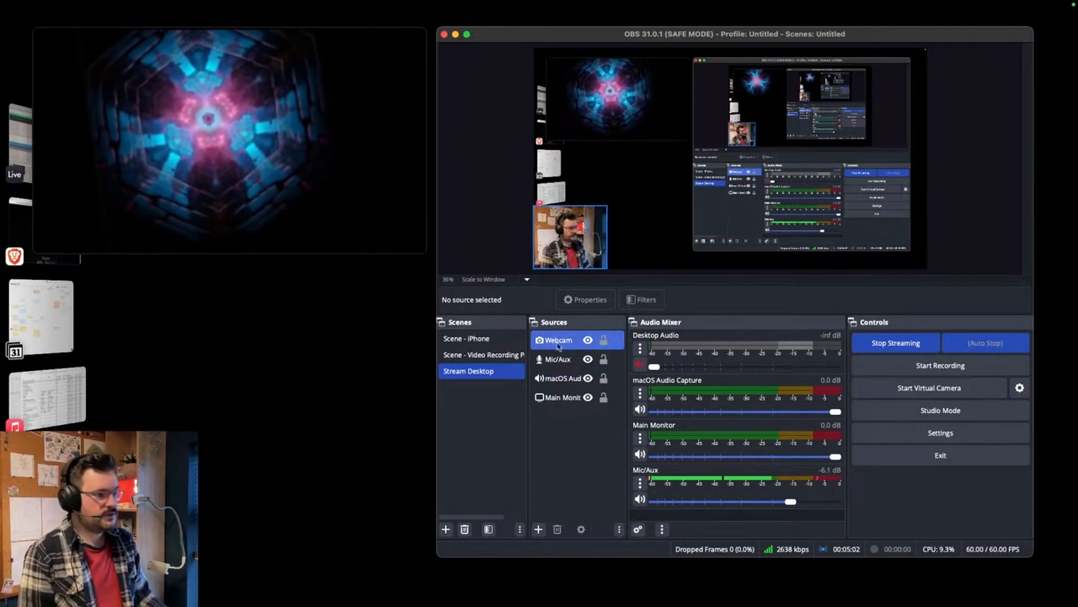
pyautogui.moveTo(586, 226)
pyautogui.mouseDown()
pyautogui.moveTo(828, 155)
pyautogui.moveTo(585, 226)
pyautogui.mouseUp()
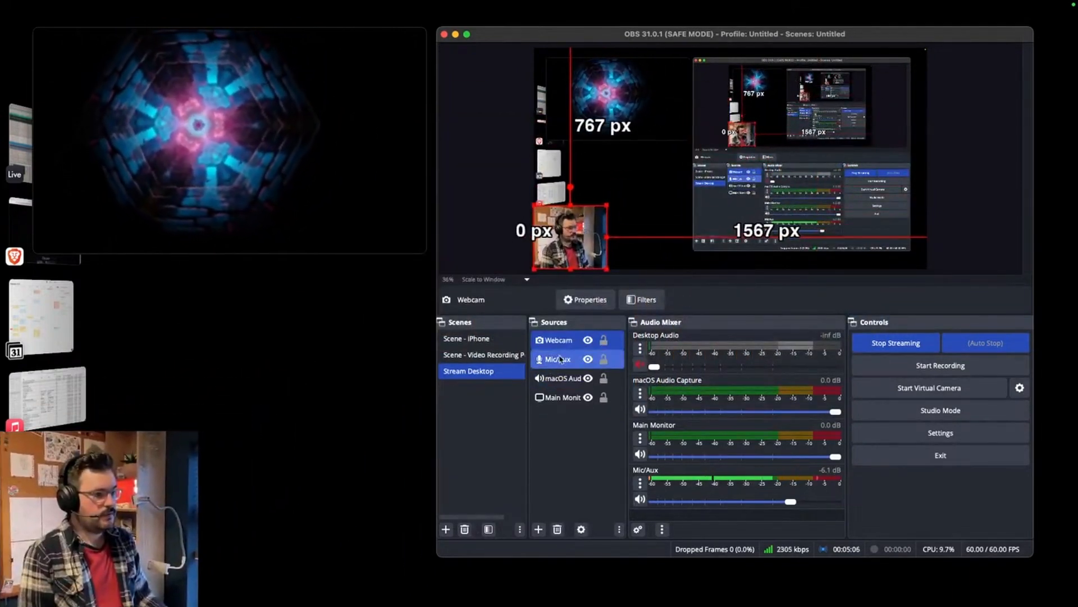
# Widen the Sources list to show full names, and select Mic/Aux, macOS Audio Capture and Main Monitor in turn to examine them.
pyautogui.click(553, 360)
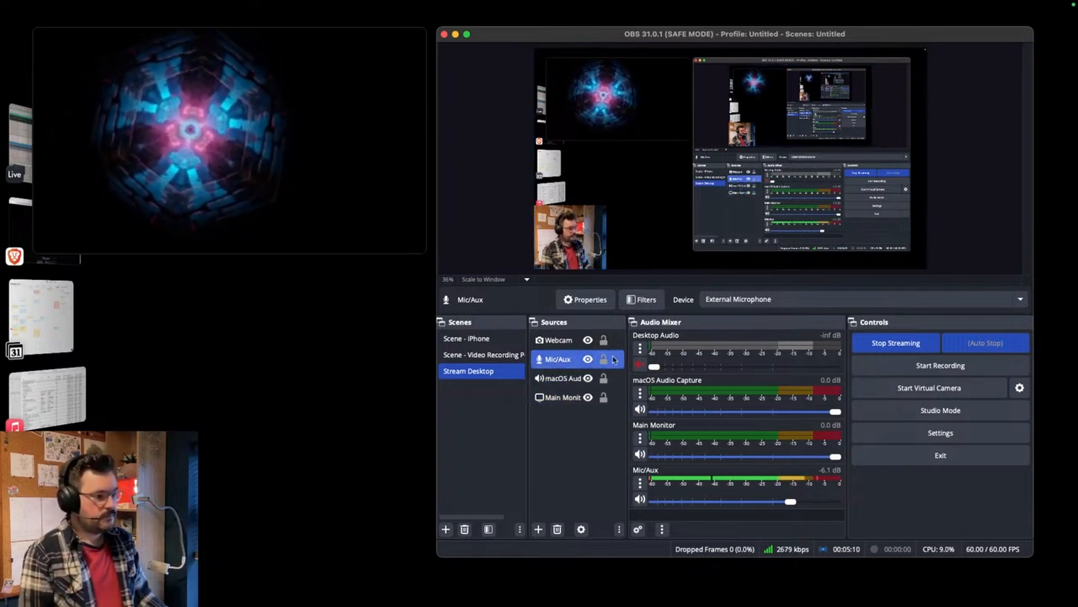
pyautogui.moveTo(626, 360); pyautogui.dragTo(681, 365)
pyautogui.click(581, 379)
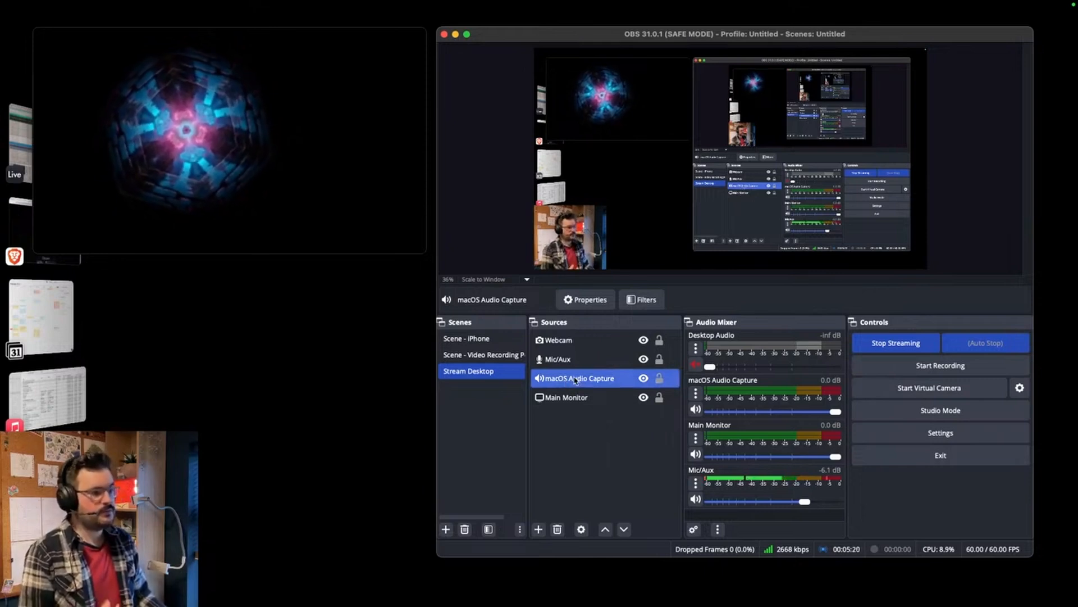
pyautogui.click(565, 399)
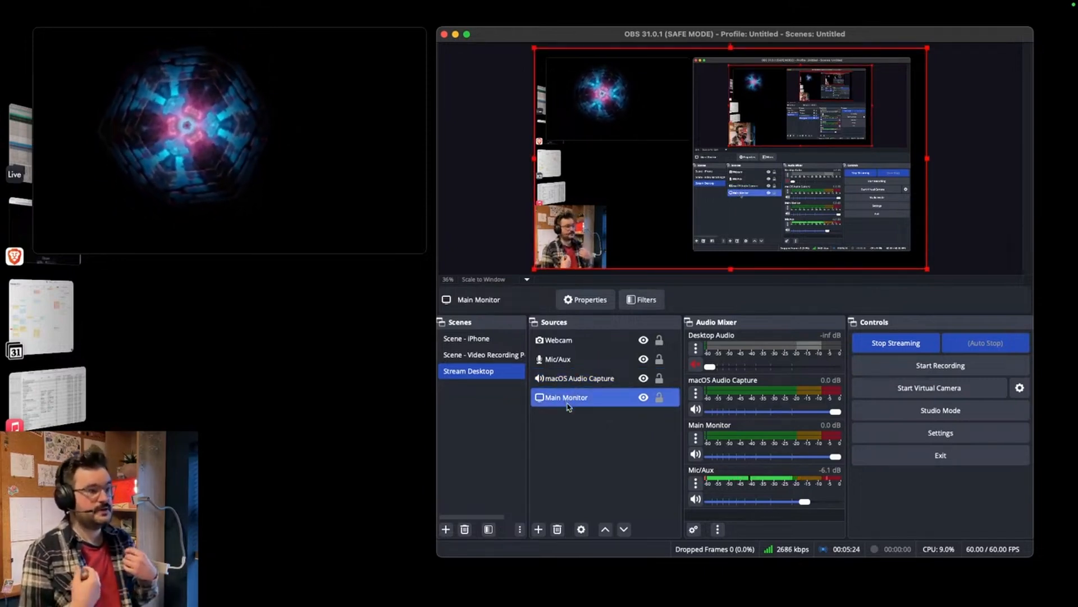
pyautogui.keyDown('super'); pyautogui.click(584, 363); pyautogui.keyUp('super')
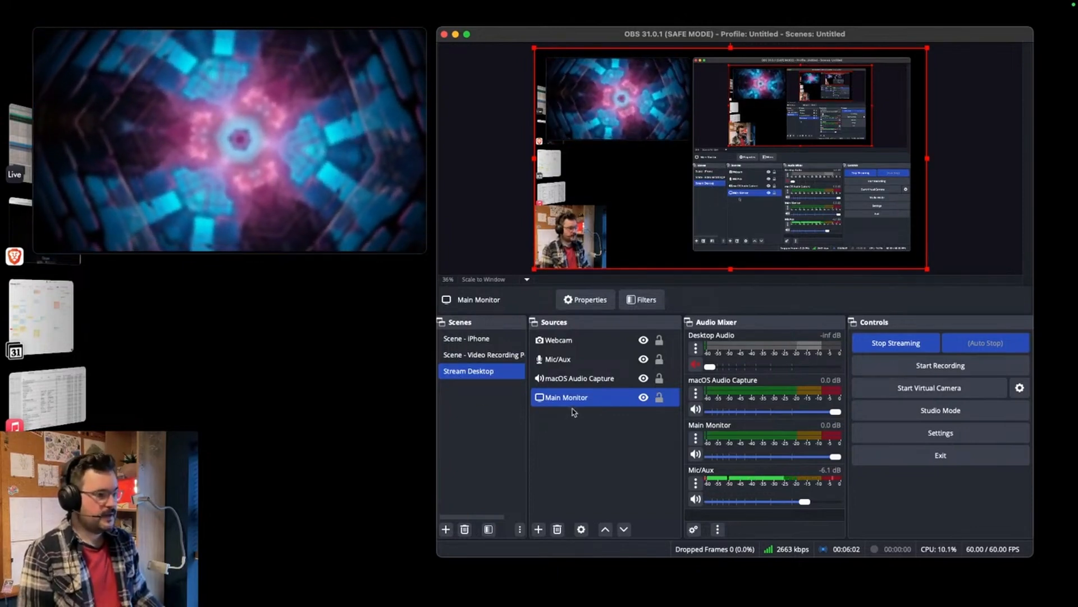
# Switch among the iPhone, Video Recording and Stream Desktop scenes to compare their layouts, ending on Stream Desktop.
pyautogui.click(490, 355)
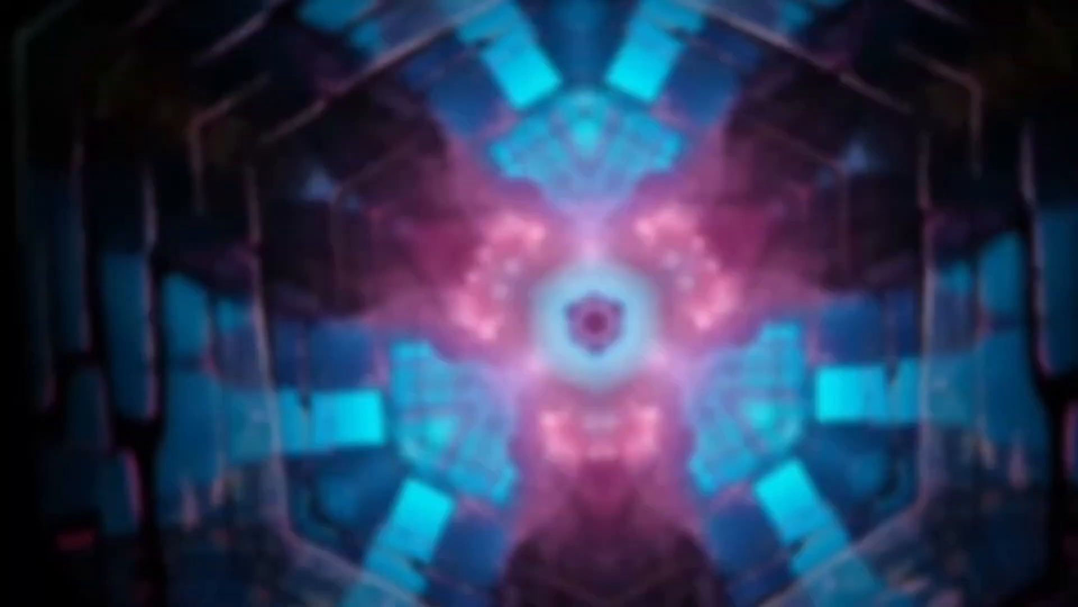
pyautogui.click(272, 191)
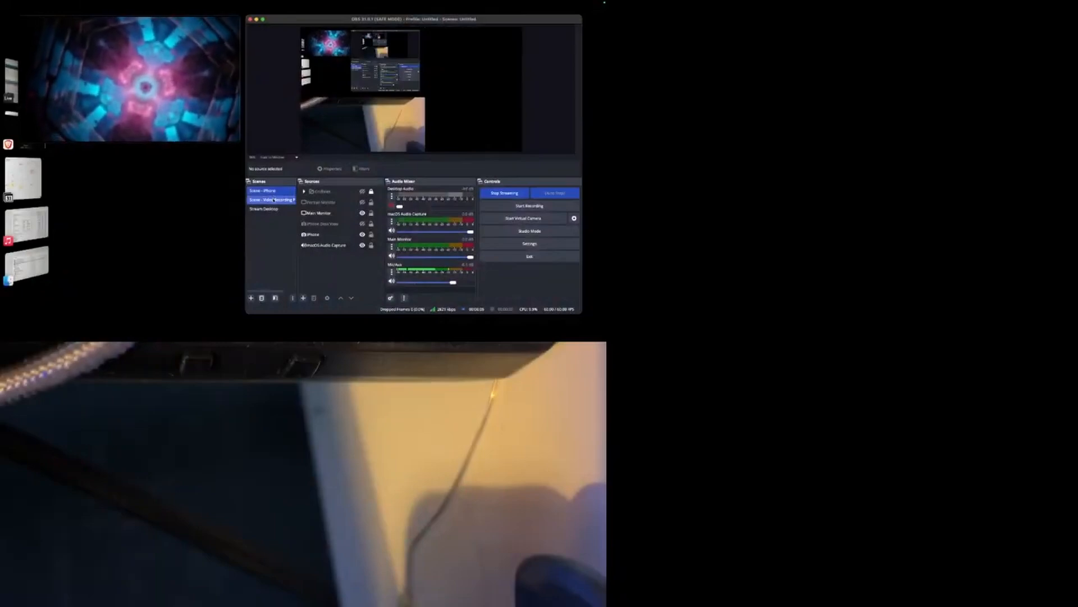
pyautogui.click(273, 200)
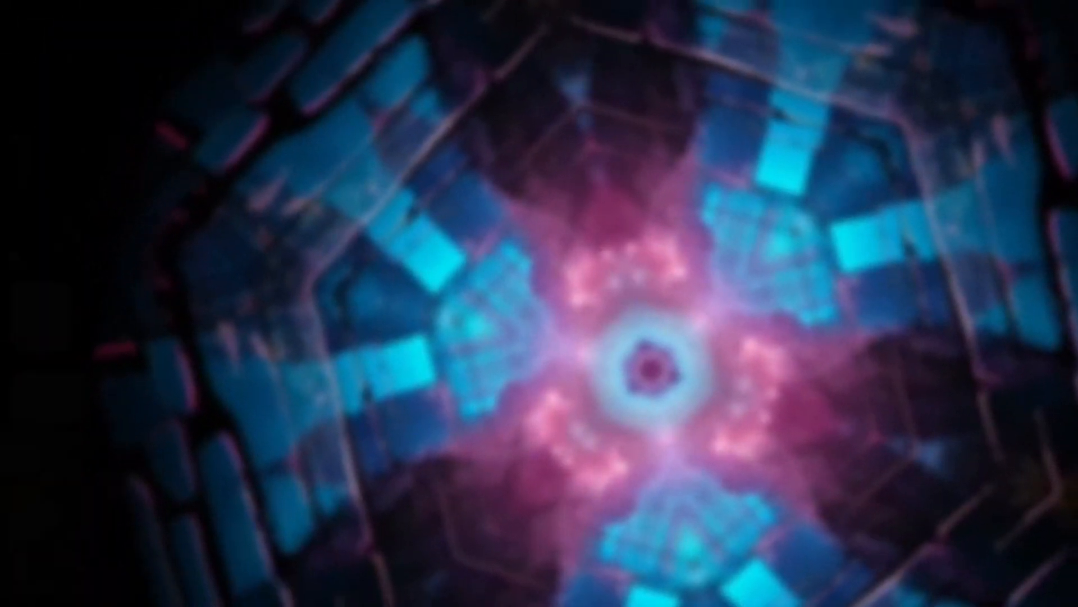
pyautogui.click(490, 371)
pyautogui.click(490, 356)
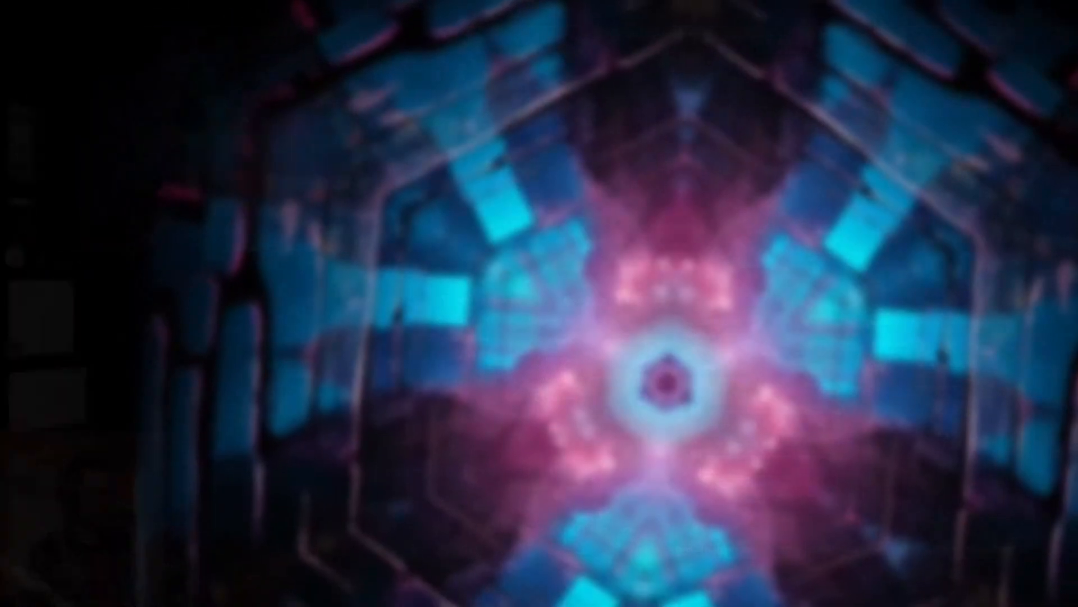
pyautogui.click(492, 371)
pyautogui.click(492, 355)
pyautogui.click(492, 342)
pyautogui.click(274, 200)
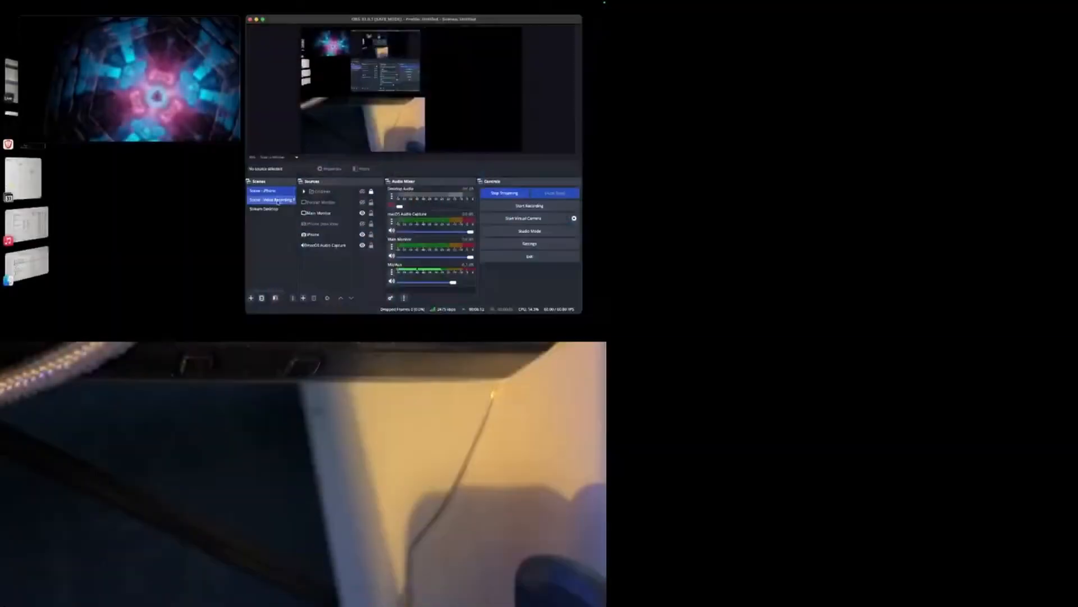
pyautogui.click(492, 373)
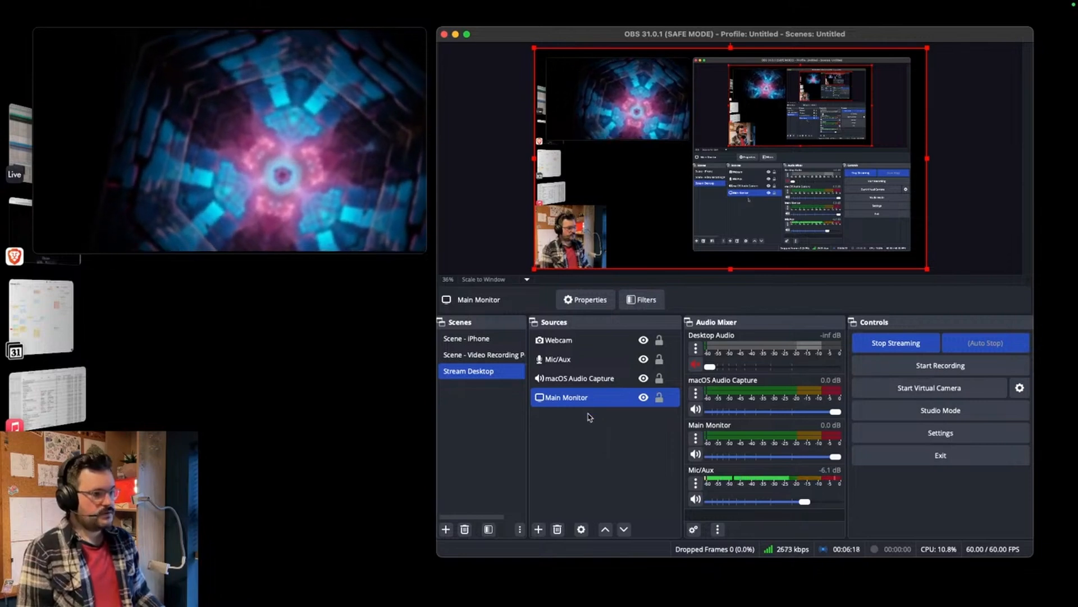
# Examine the source types that can be added to the Stream Desktop scene, including Syphon Client, and dismiss the list.
pyautogui.click(586, 436)
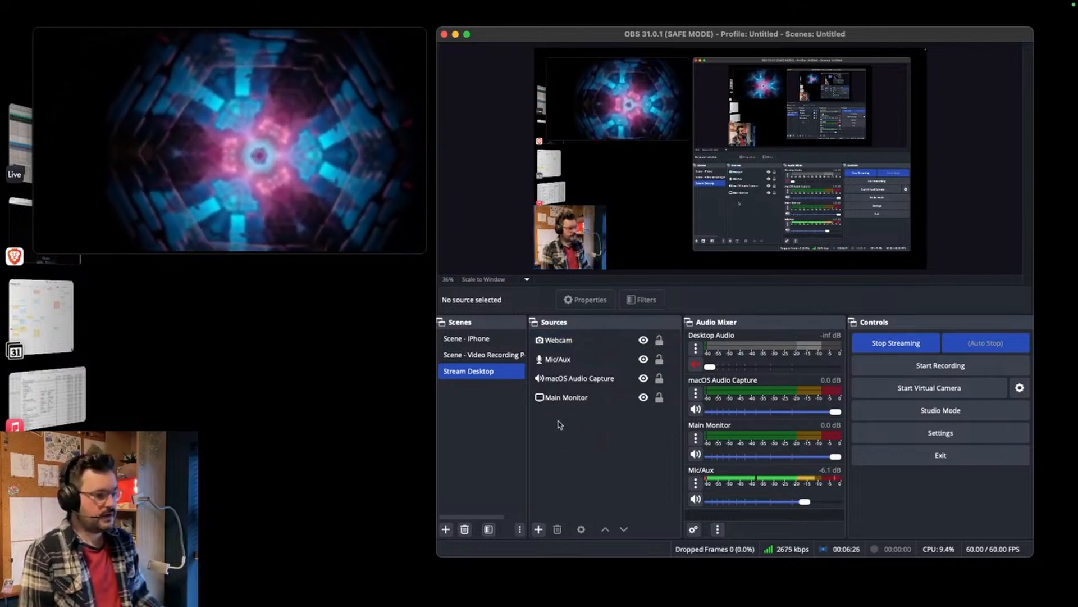
pyautogui.rightClick(543, 426)
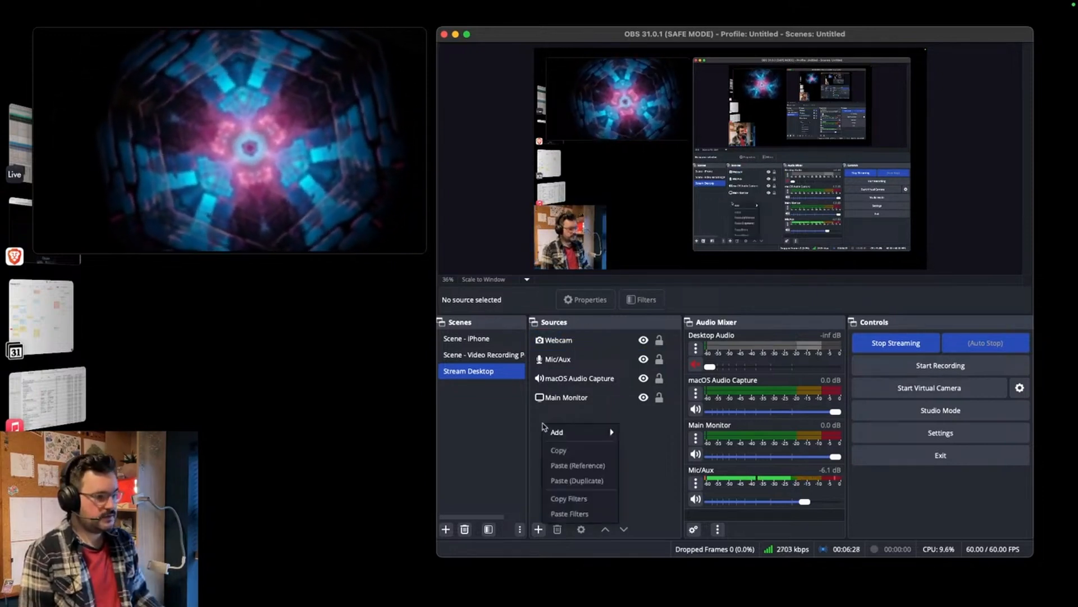
pyautogui.moveTo(557, 432)
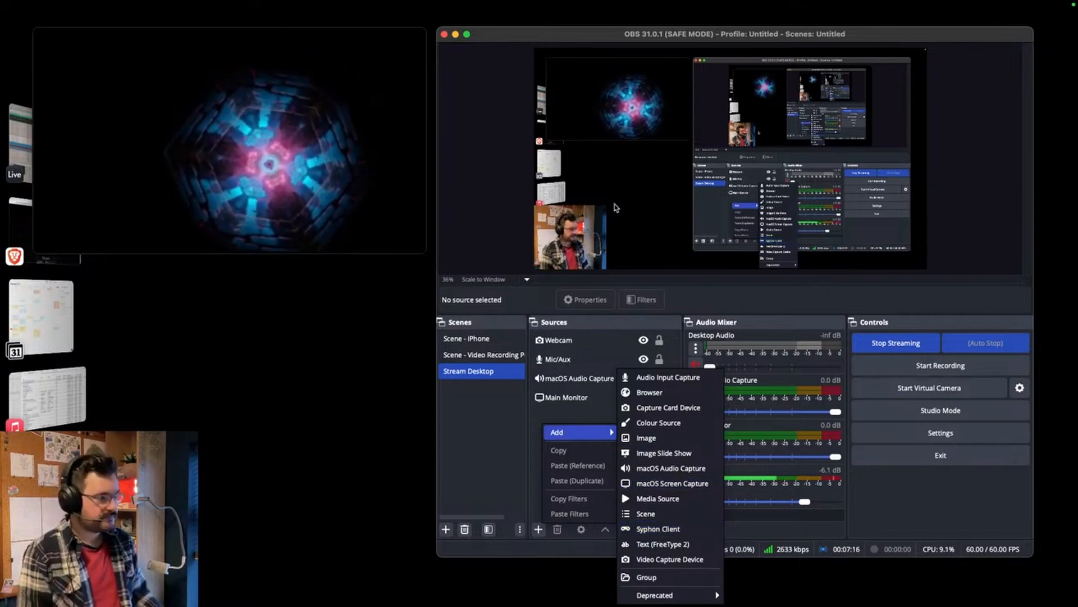
pyautogui.click(631, 104)
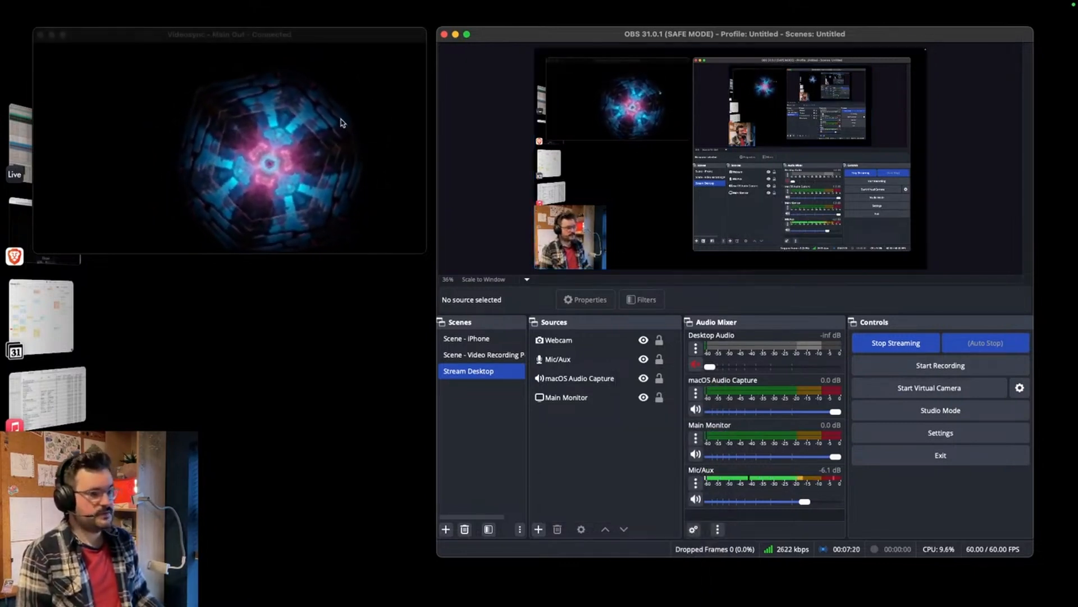
# Reposition the Videosync output window so it sits clear of the OBS window, and check the Dock for Videosync 2.
pyautogui.moveTo(332, 132)
pyautogui.mouseDown()
pyautogui.moveTo(342, 195)
pyautogui.moveTo(556, 341)
pyautogui.moveTo(477, 176)
pyautogui.moveTo(351, 127)
pyautogui.mouseUp()
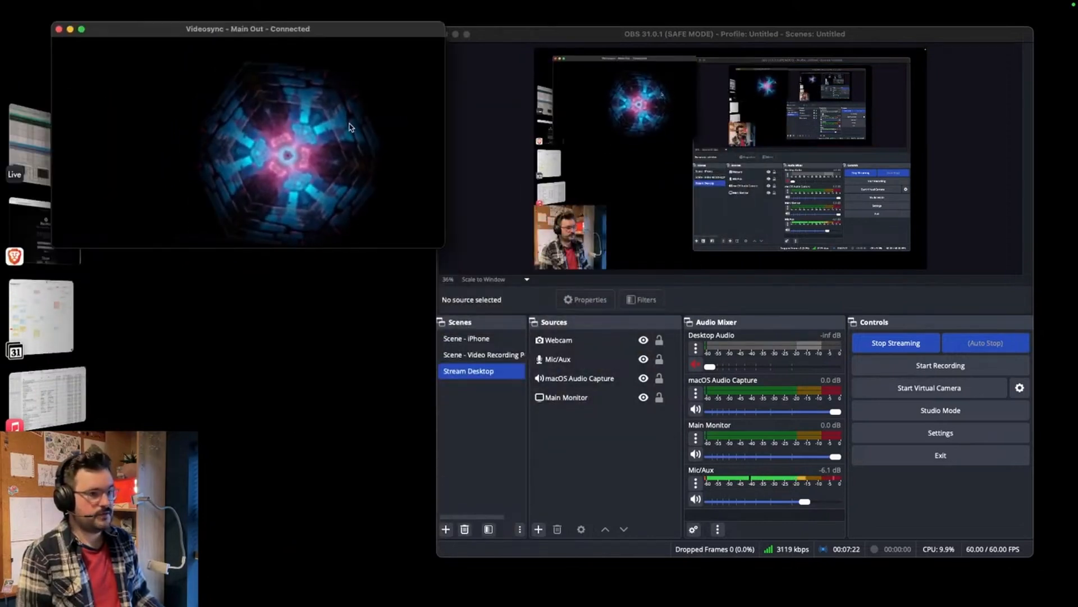
pyautogui.moveTo(502, 601)
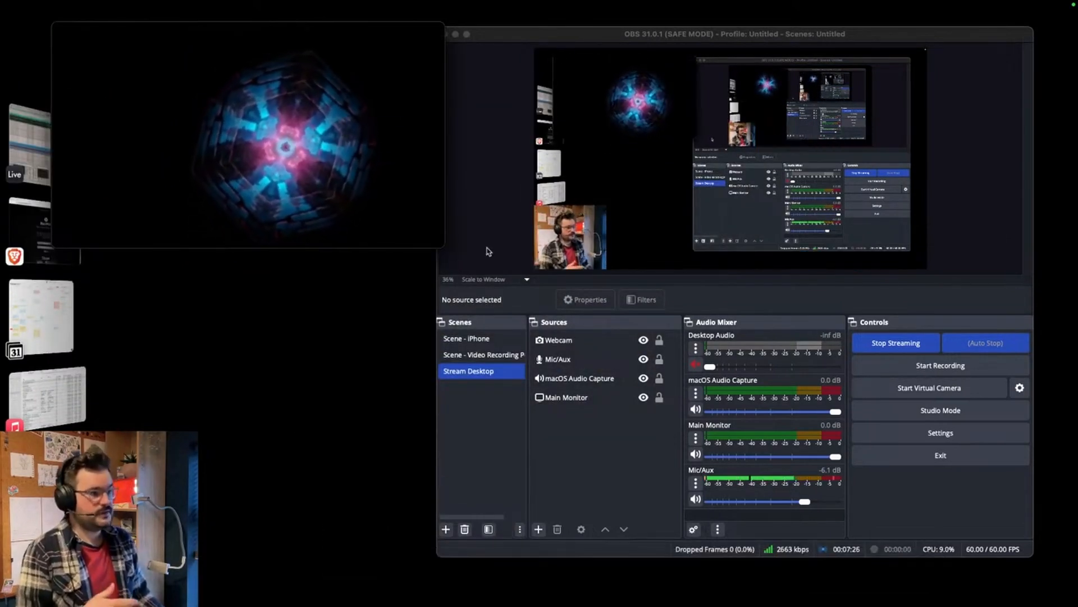
pyautogui.moveTo(316, 121); pyautogui.dragTo(287, 117)
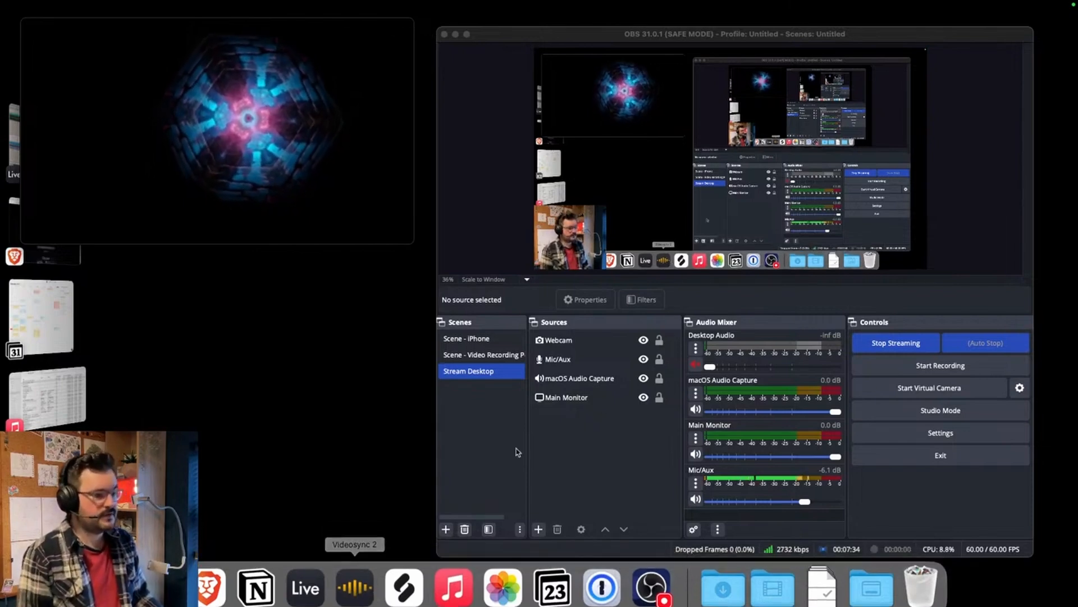
# Add a Syphon Client source named VideoSync 2 to the Stream Desktop scene and choose the Main output as its source.
pyautogui.rightClick(569, 434)
pyautogui.moveTo(576, 444)
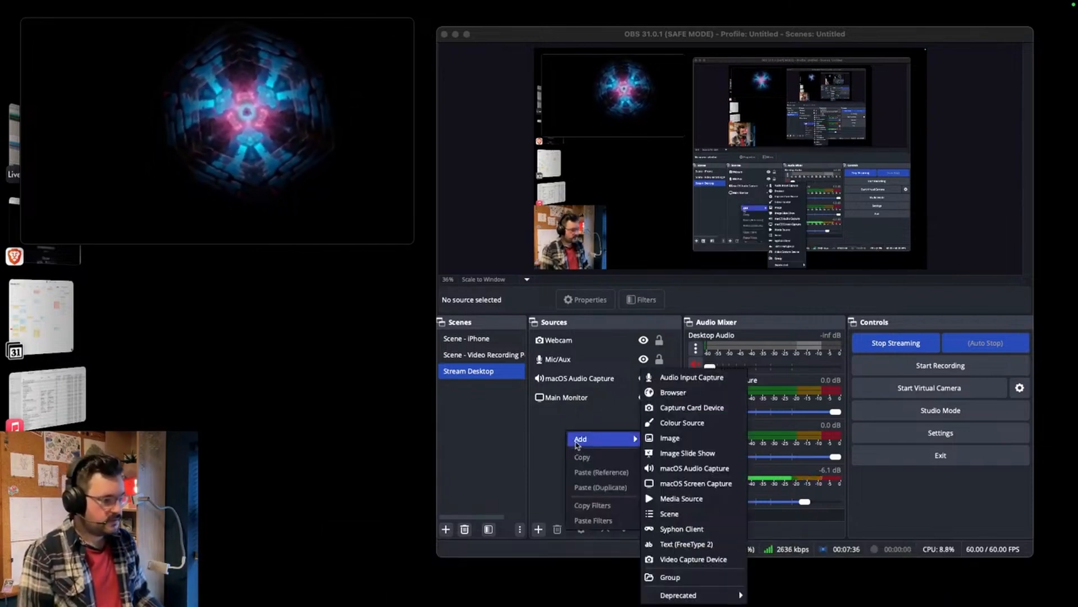
pyautogui.click(722, 533)
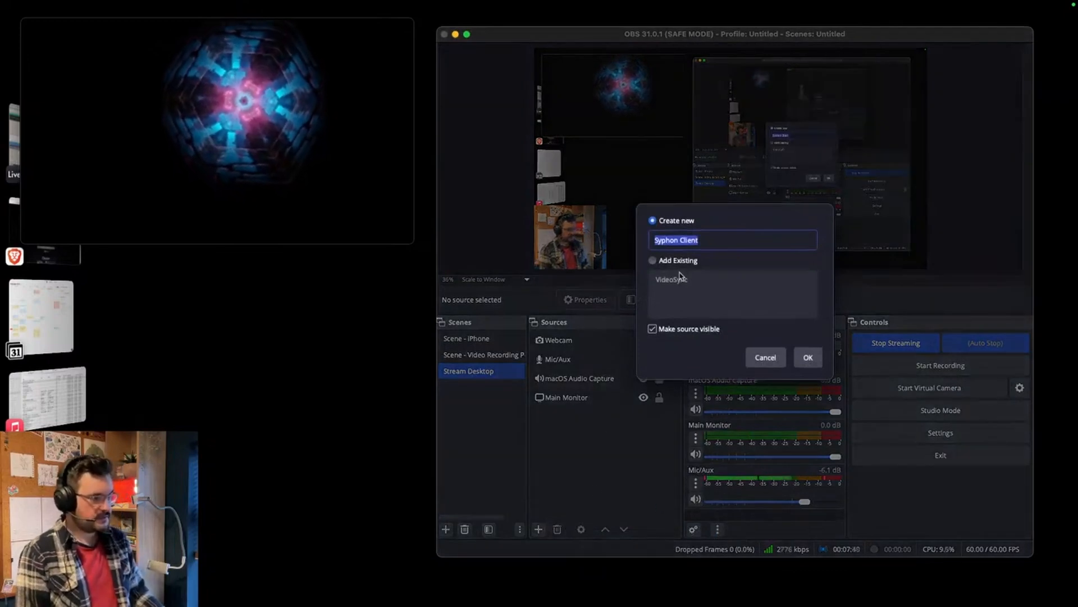
pyautogui.write('VideoSync 2')
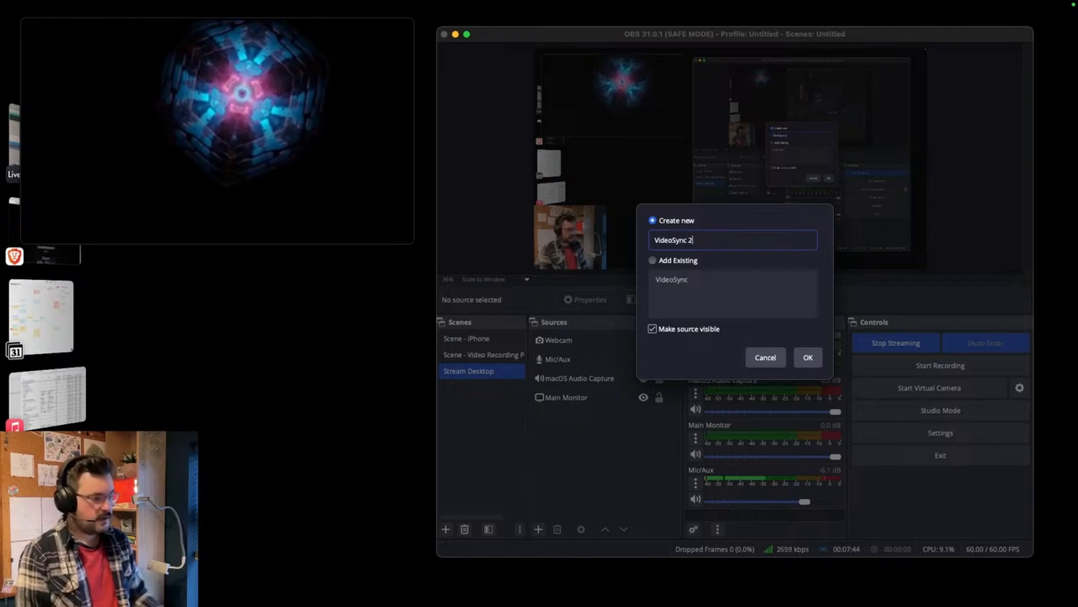
pyautogui.click(808, 357)
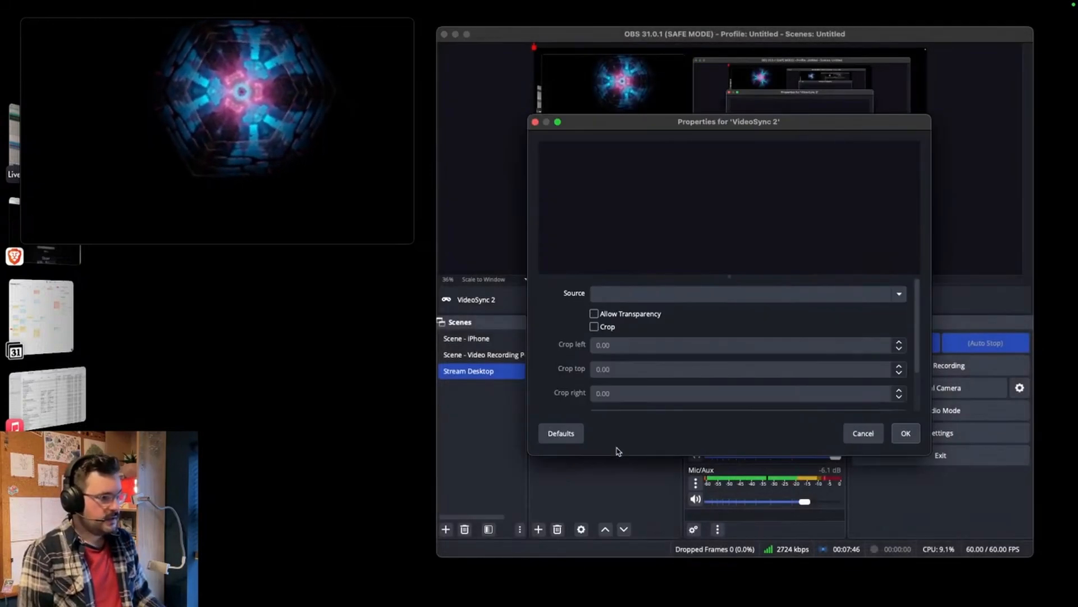
pyautogui.click(614, 293)
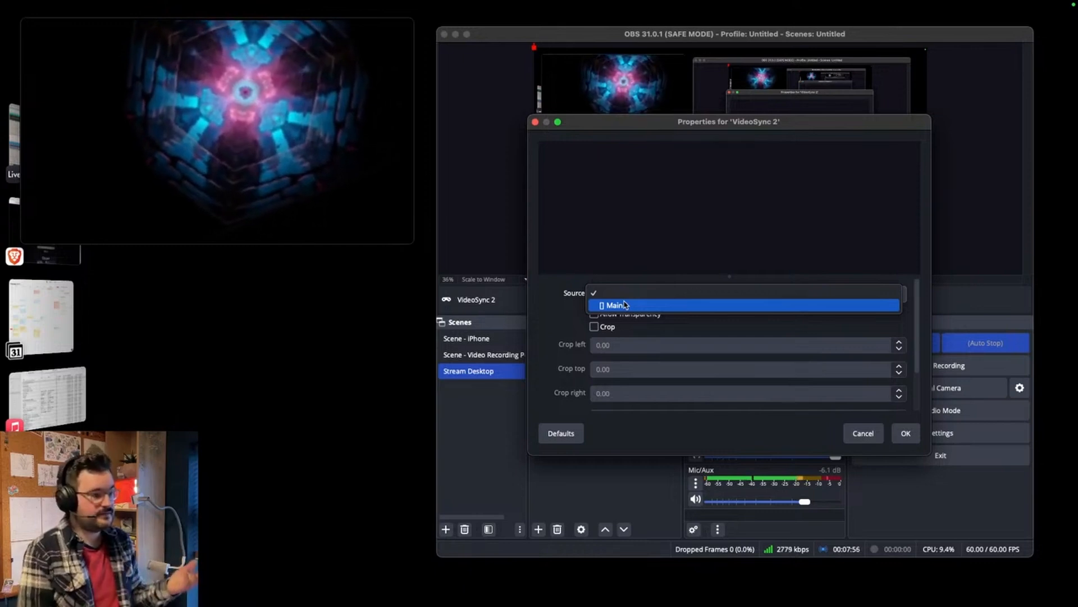
pyautogui.click(636, 308)
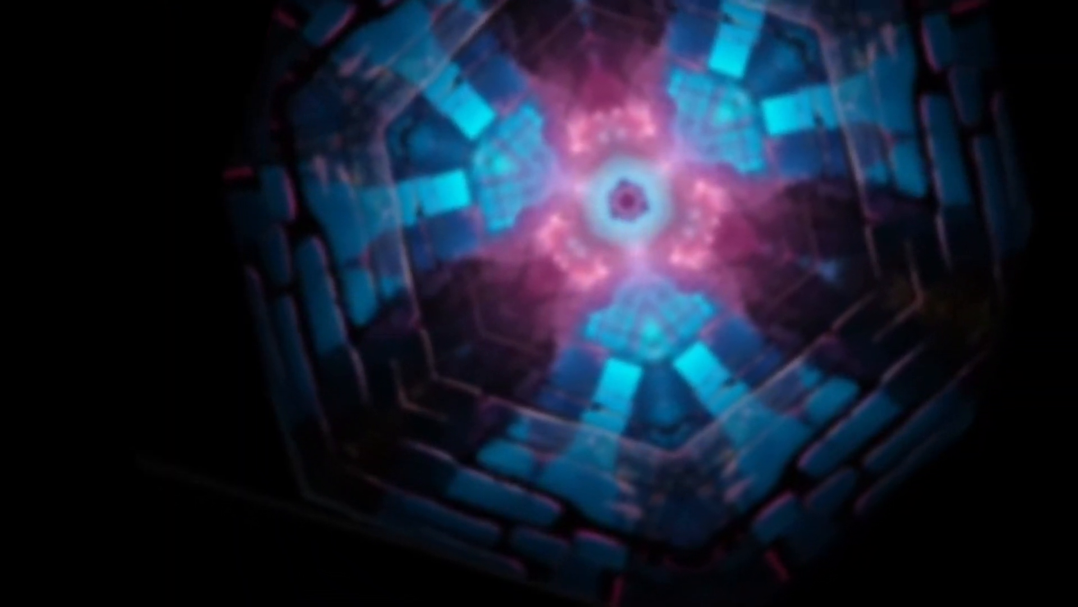
# In Videosync's video settings, swap the custom render resolution to 1080 × 1920 and swap it back to 1920 × 1080.
pyautogui.click(56, 6)
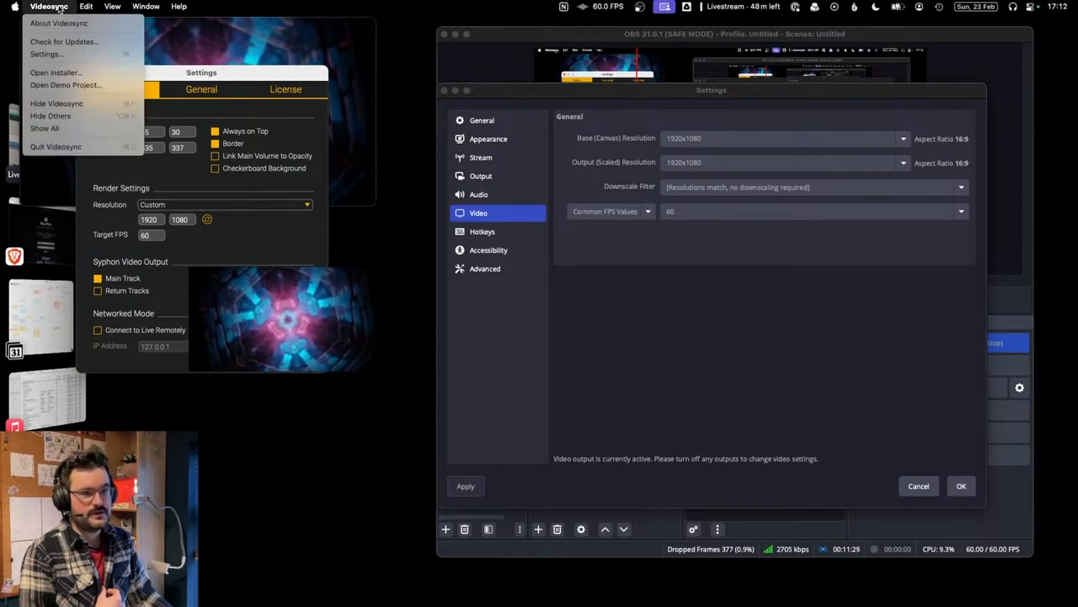
pyautogui.click(47, 54)
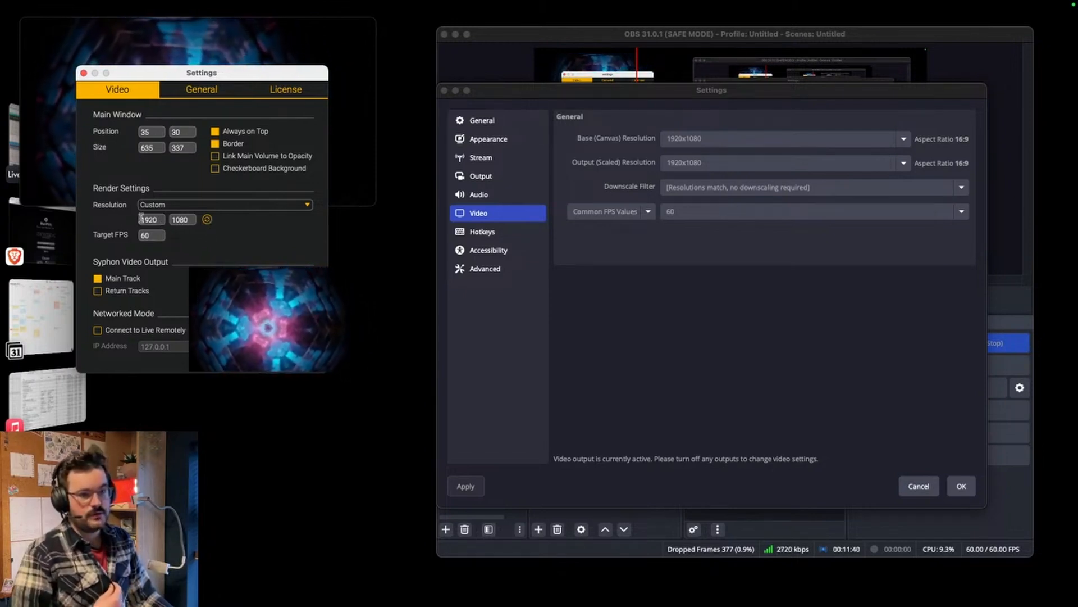
pyautogui.click(208, 220)
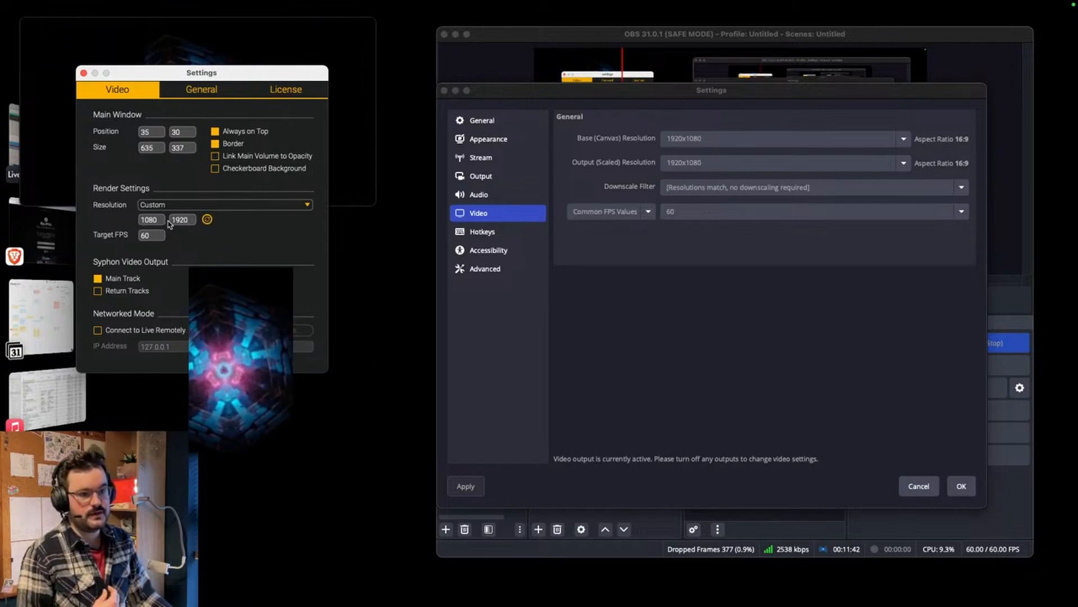
pyautogui.click(208, 219)
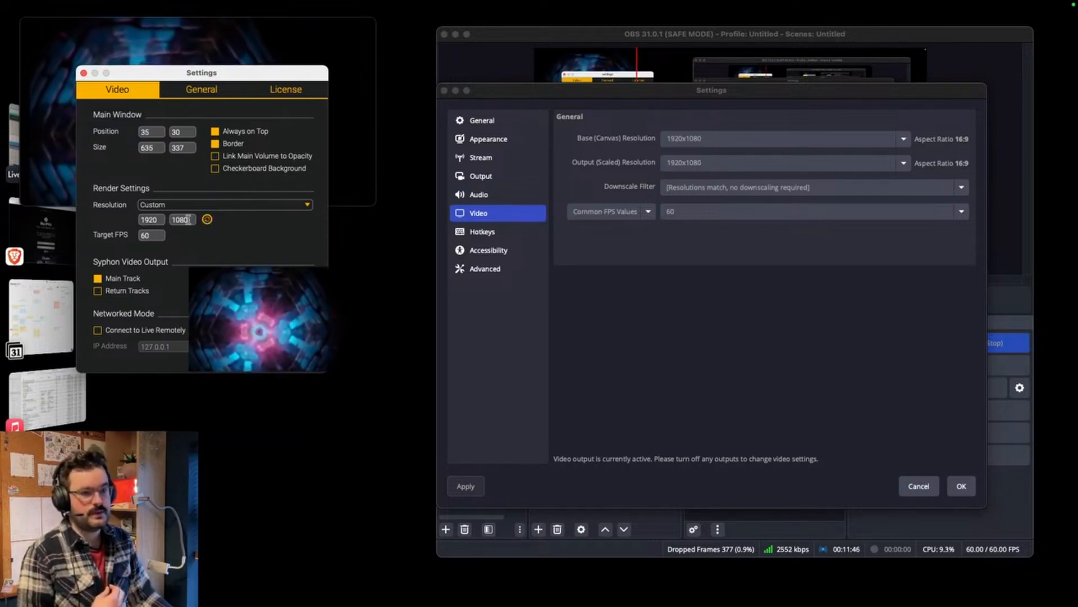
# Review the canvas and output resolutions in the OBS video settings against Videosync's render resolution, and close the settings.
pyautogui.moveTo(598, 93); pyautogui.dragTo(604, 98)
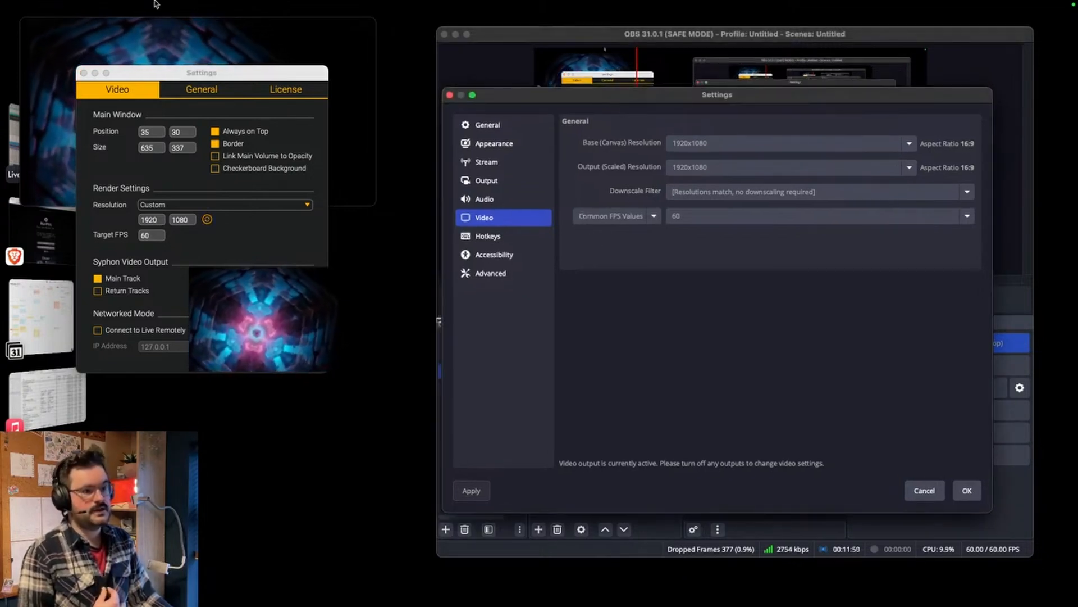
pyautogui.click(38, 6)
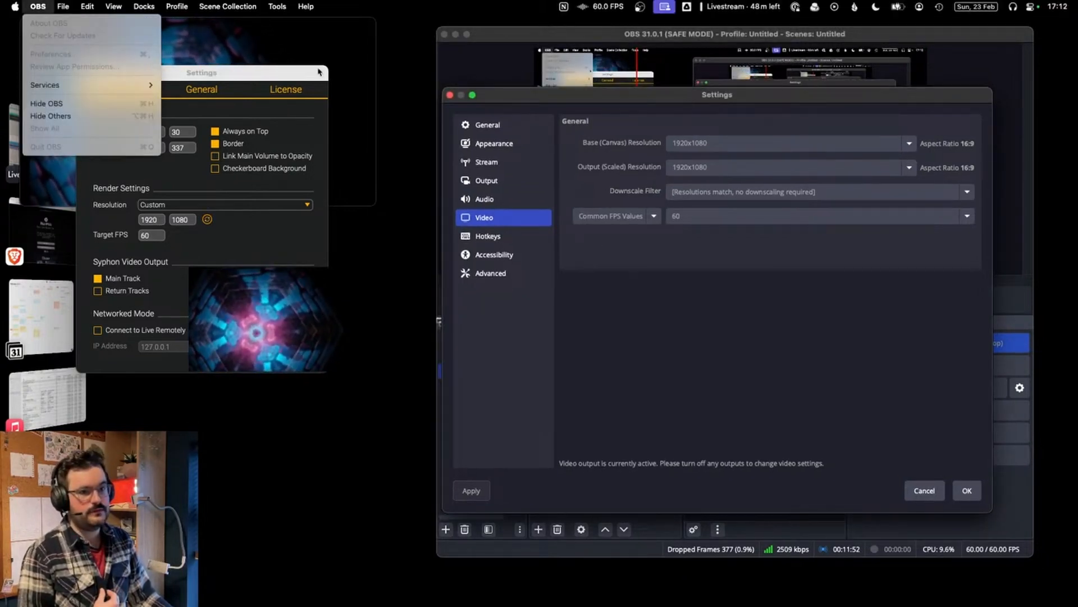
pyautogui.click(514, 96)
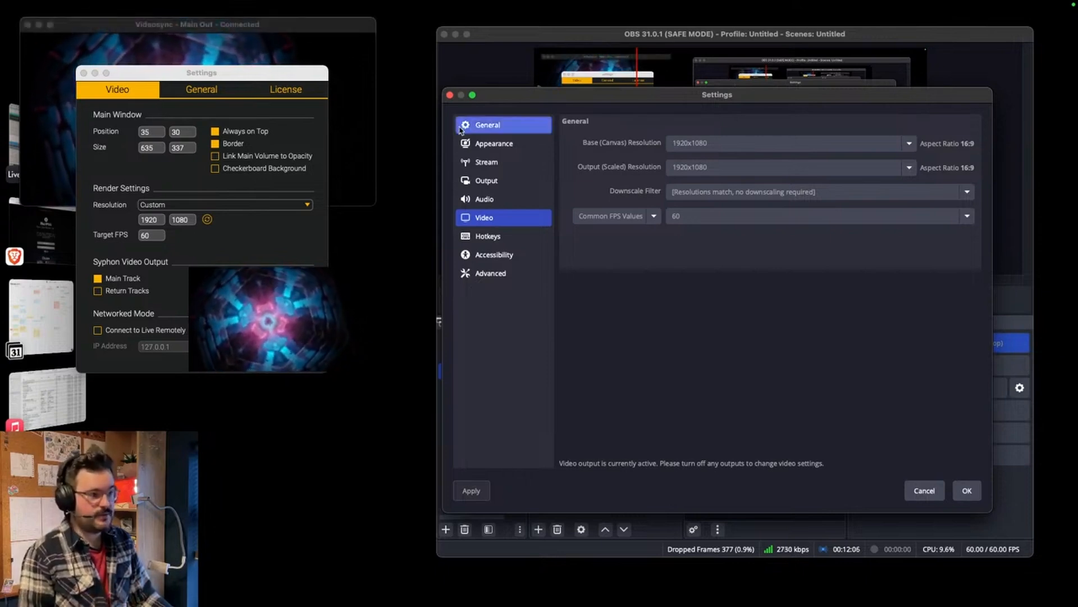
pyautogui.click(451, 97)
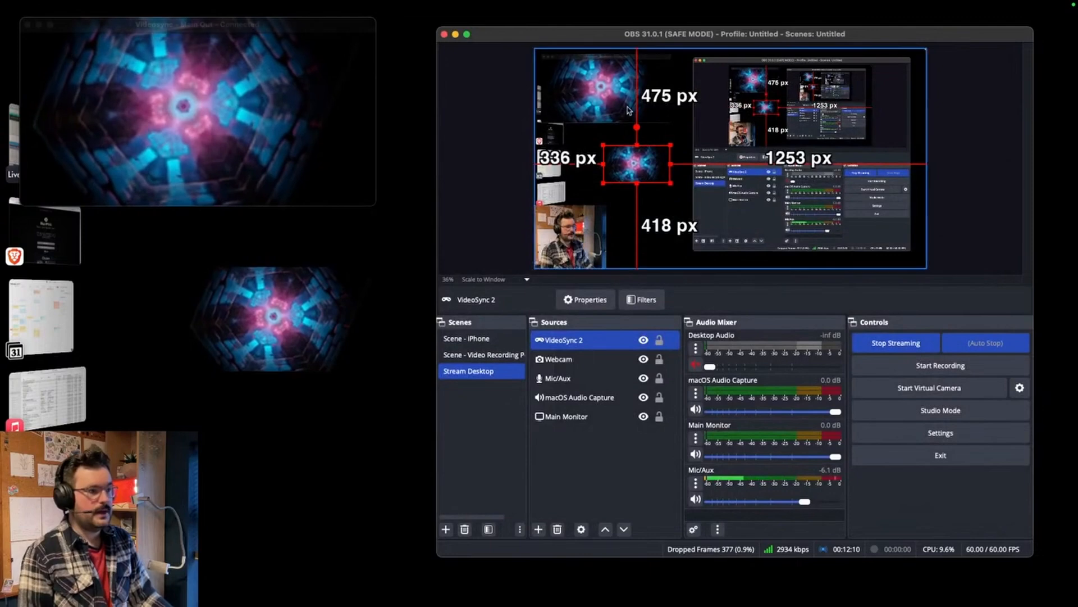
# Try several positions and sizes for the VideoSync 2 source, leave it small below the Videosync output on the canvas, and deselect it.
pyautogui.moveTo(631, 182); pyautogui.dragTo(584, 74)
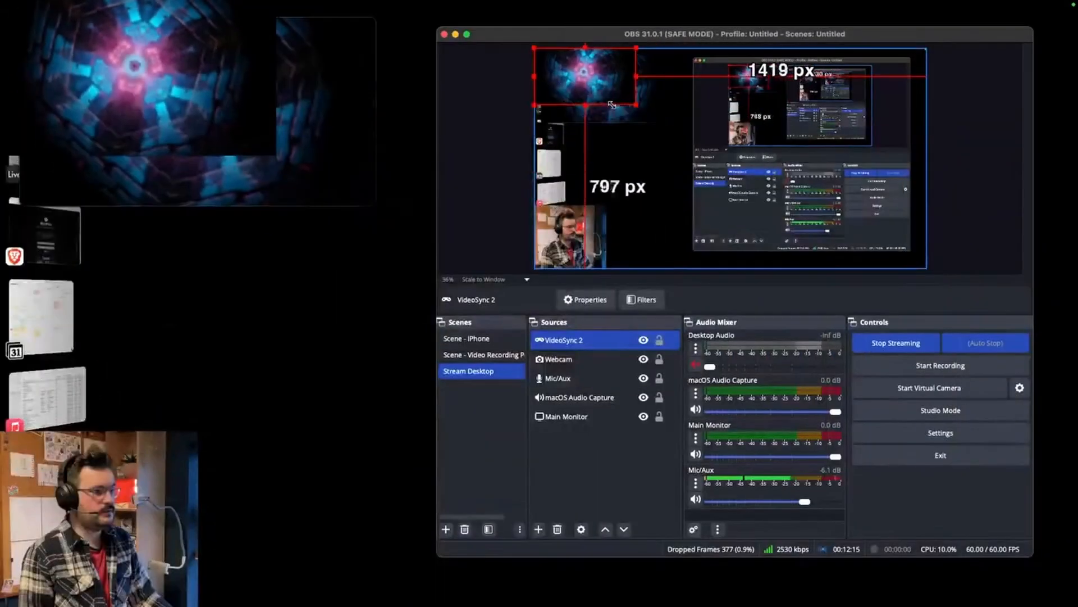
pyautogui.moveTo(637, 107); pyautogui.dragTo(695, 145)
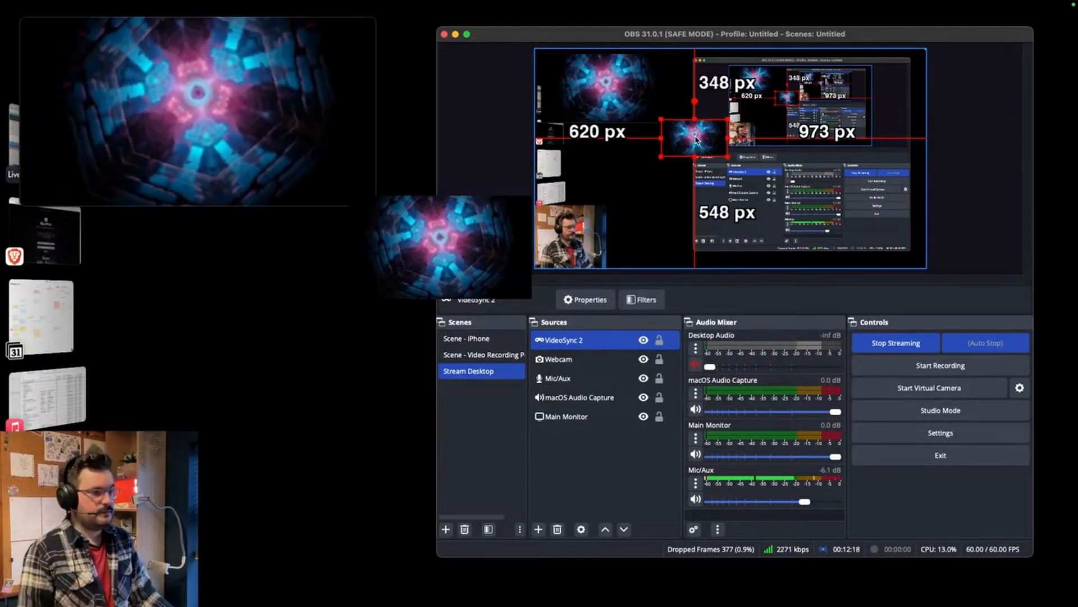
pyautogui.moveTo(696, 140); pyautogui.dragTo(566, 59)
pyautogui.moveTo(601, 86)
pyautogui.mouseDown()
pyautogui.moveTo(890, 249)
pyautogui.moveTo(604, 87)
pyautogui.mouseUp()
pyautogui.moveTo(570, 70); pyautogui.dragTo(648, 172)
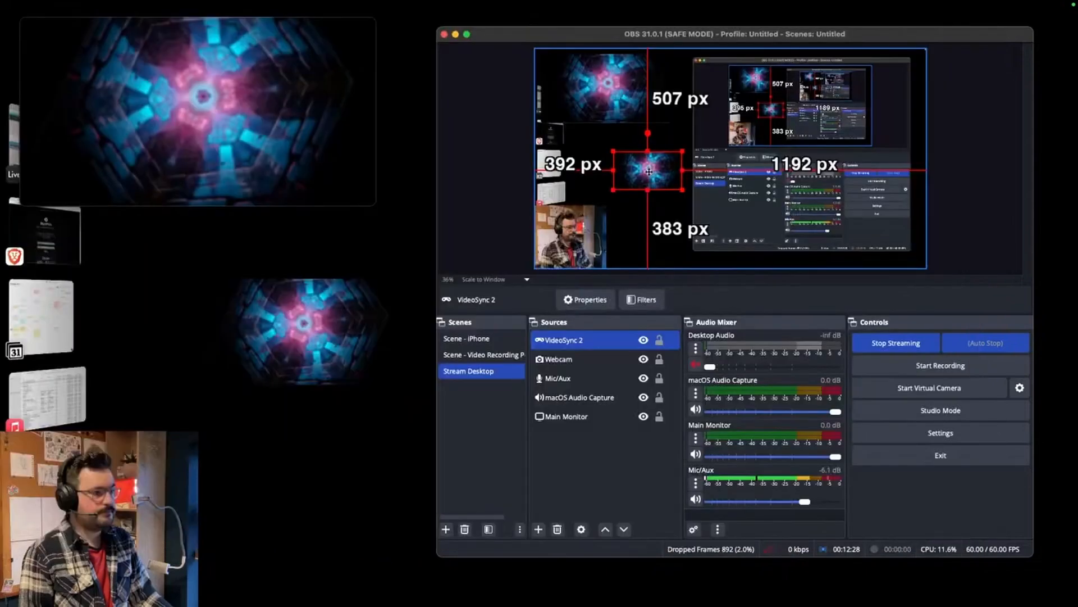
pyautogui.click(587, 461)
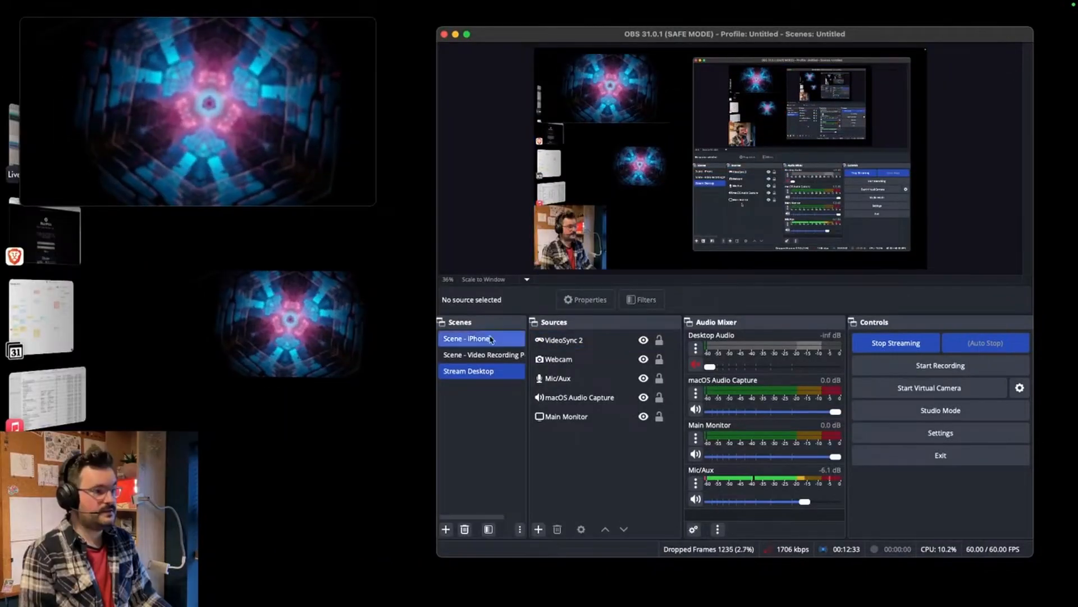
# Widen the OBS window slightly and shift it a little up on the desktop.
pyautogui.moveTo(438, 256); pyautogui.dragTo(408, 255)
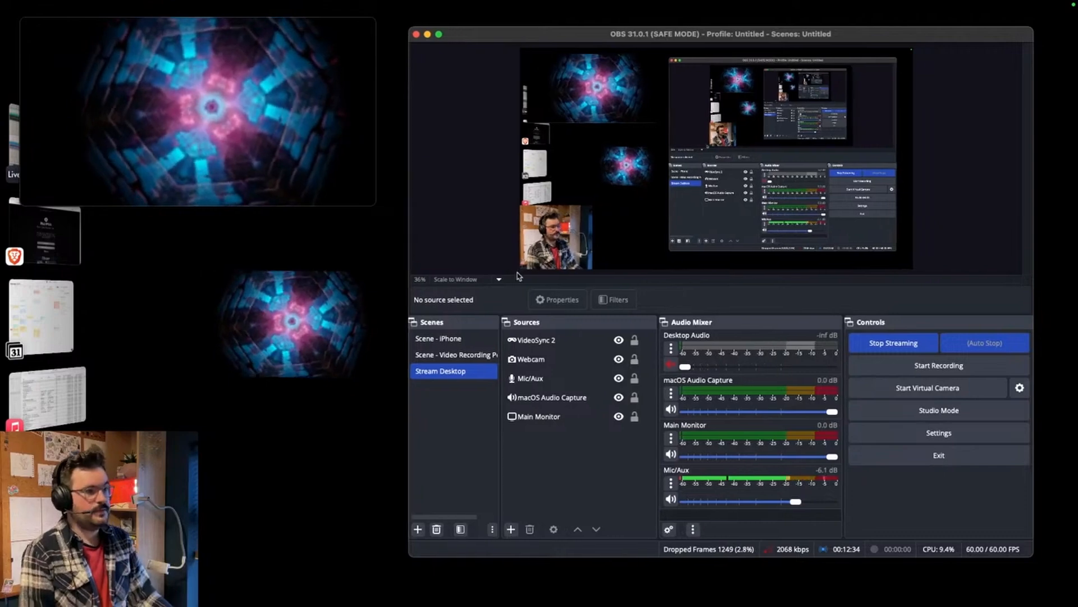
pyautogui.moveTo(478, 39); pyautogui.dragTo(476, 39)
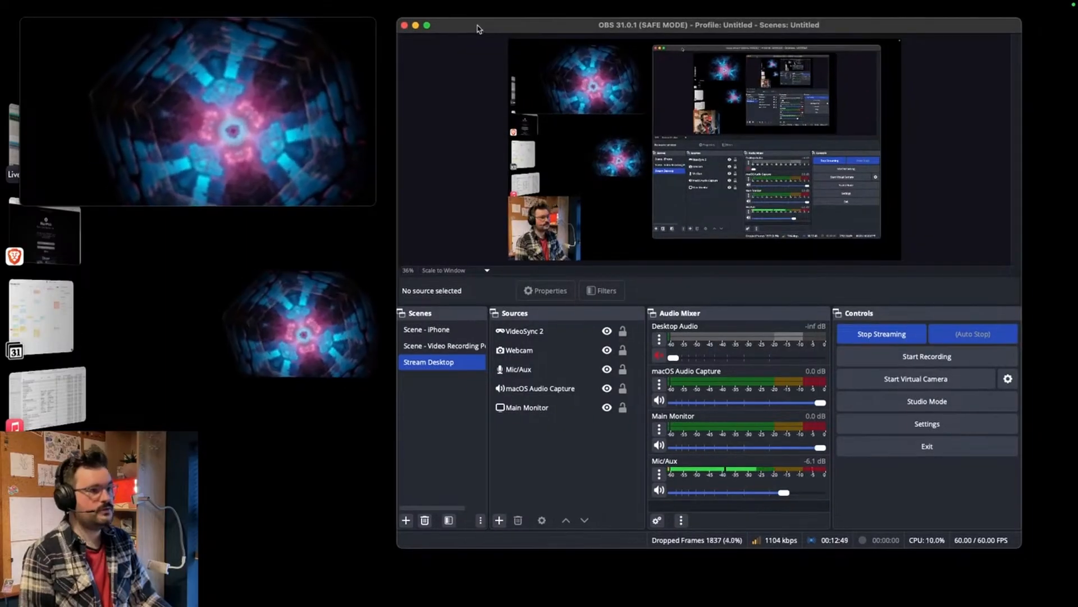
# Point out the macOS Audio Capture source in the Stream Desktop scene and look over the source types that can be added.
pyautogui.click(520, 394)
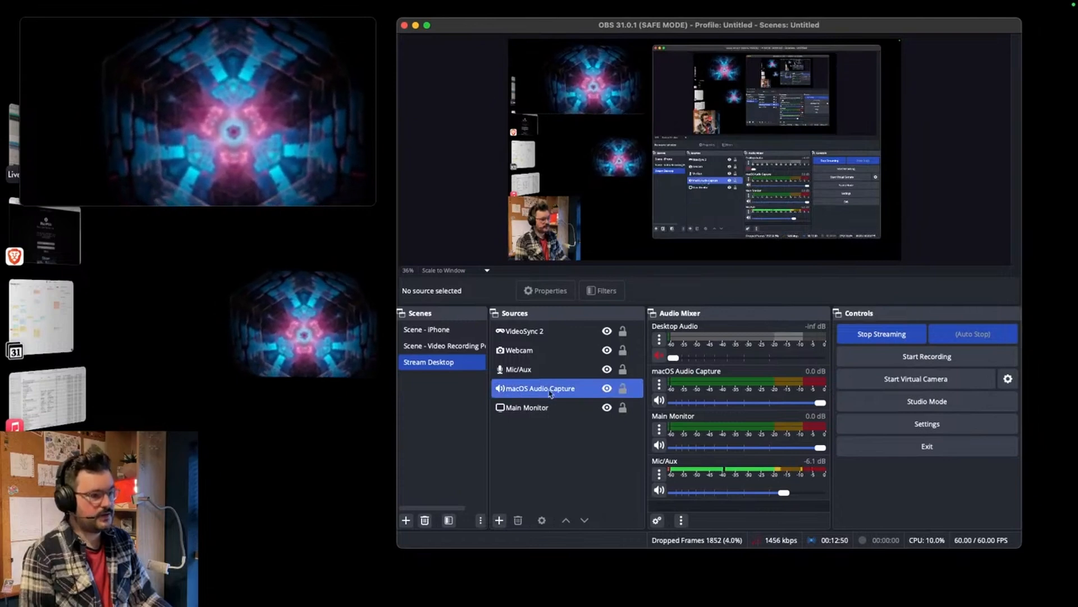
pyautogui.click(525, 452)
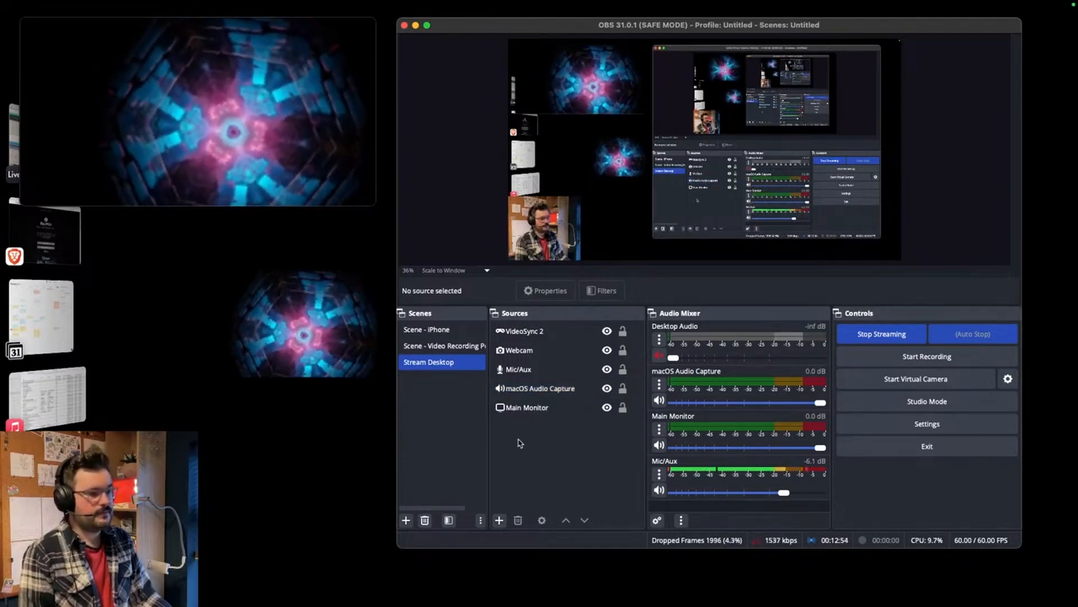
pyautogui.click(541, 392)
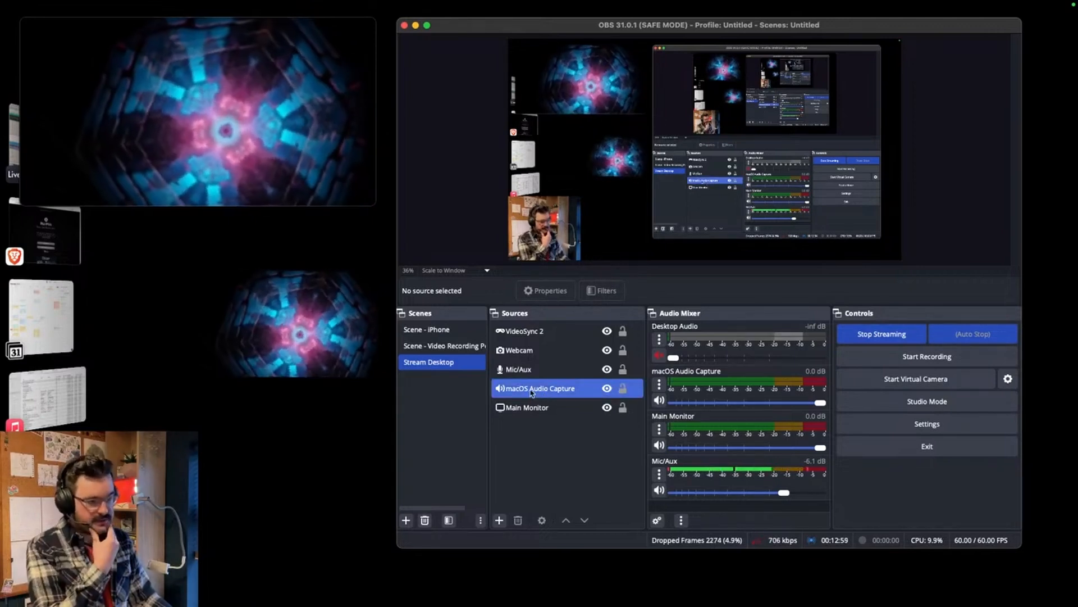
pyautogui.rightClick(523, 429)
pyautogui.moveTo(559, 435)
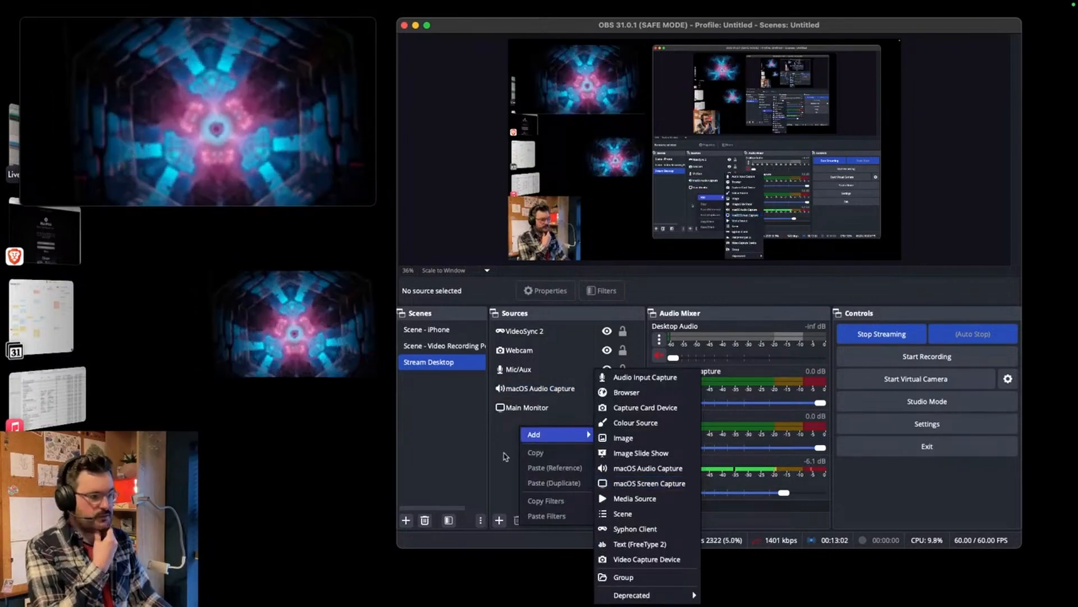
pyautogui.click(504, 456)
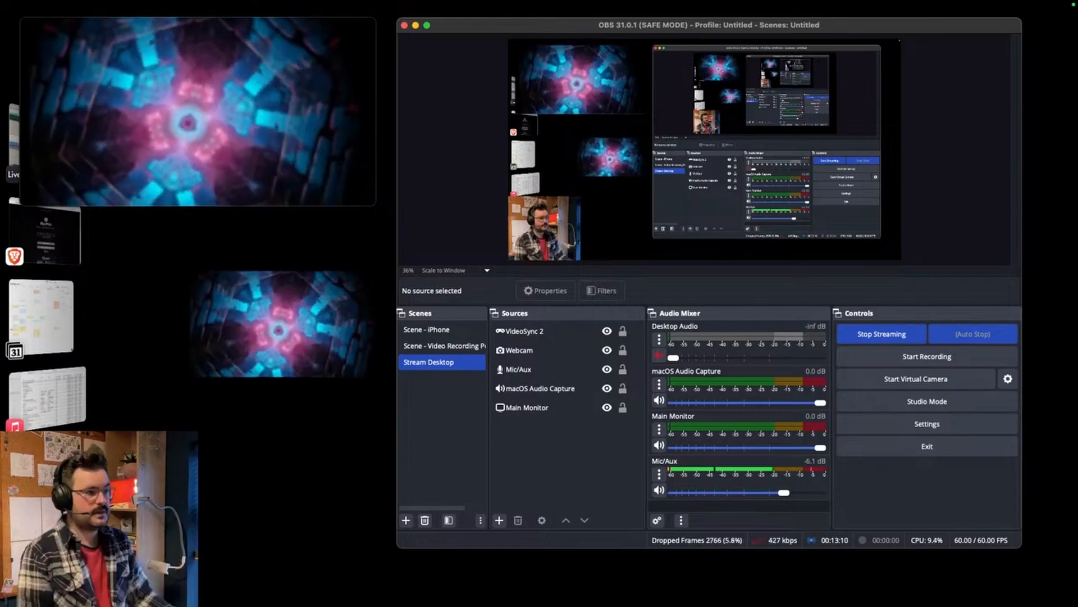
# Switch to Brave to view the BlackHole page, and check the macOS sound outputs for BlackHole 2ch.
pyautogui.click(67, 242)
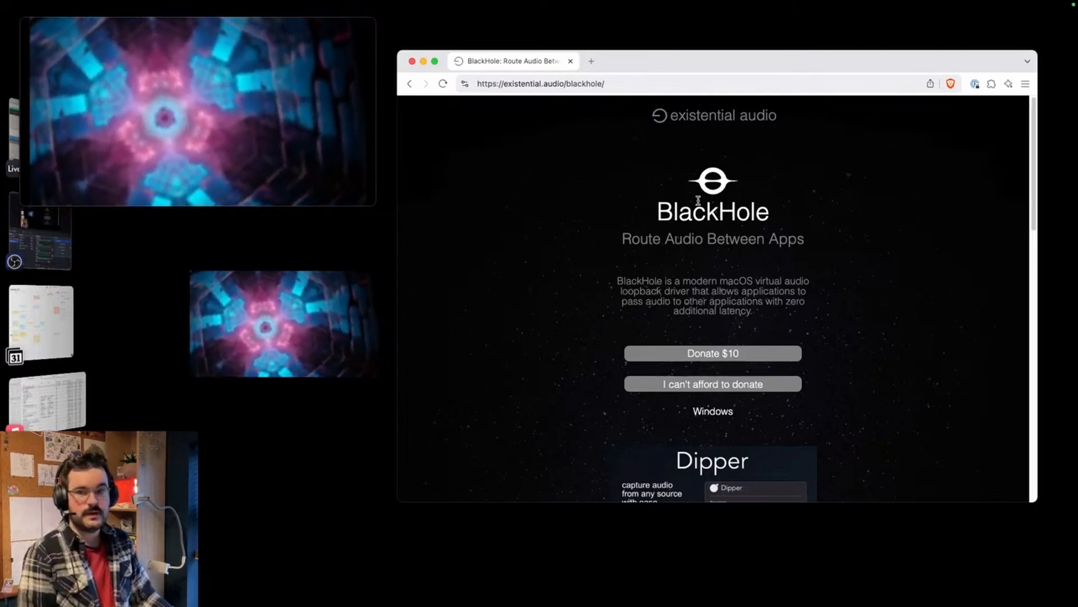
pyautogui.moveTo(980, 5)
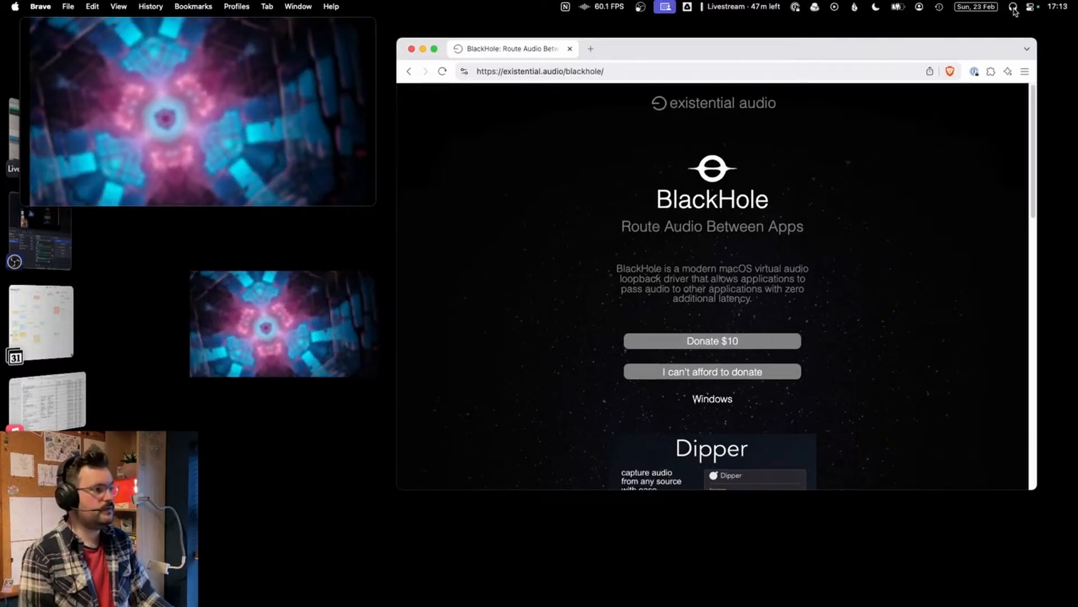
pyautogui.click(1013, 8)
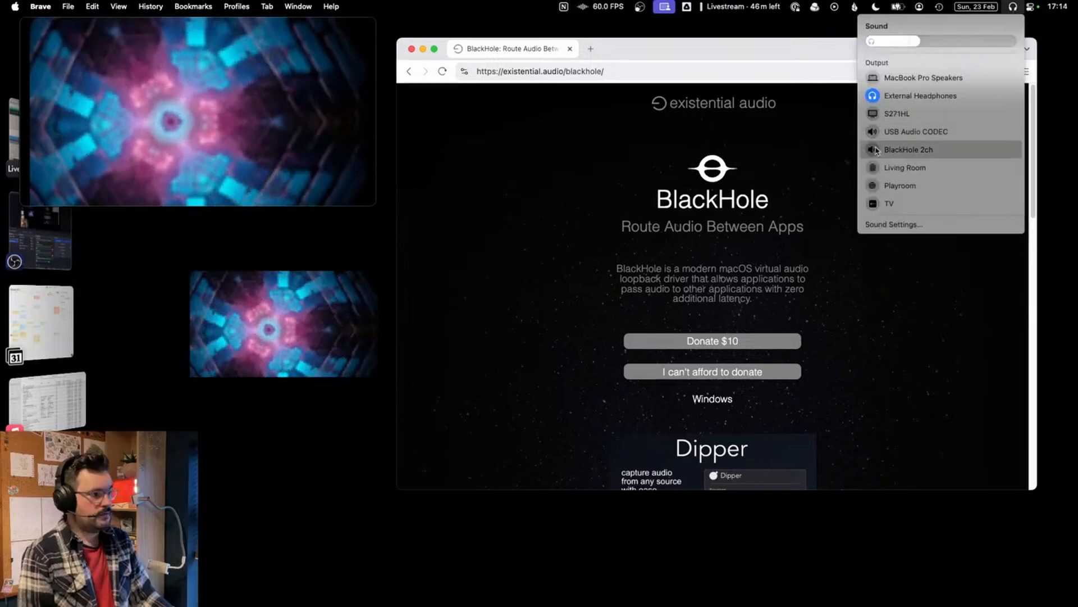
pyautogui.click(116, 143)
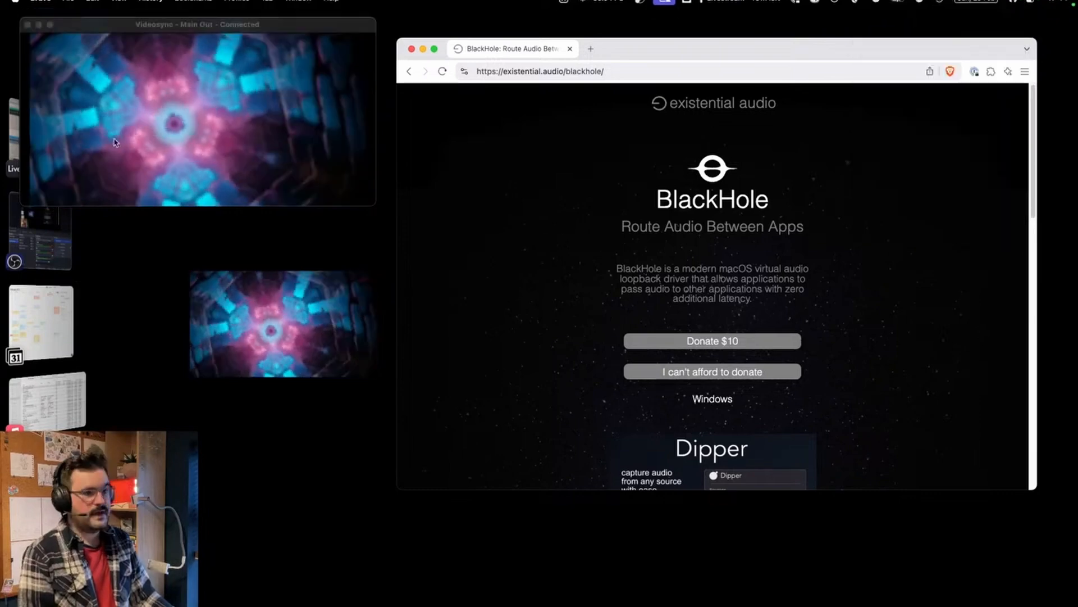
# Switch to Ableton Live, view the available audio input devices in its audio settings, and review the macOS sound outputs again.
pyautogui.click(14, 137)
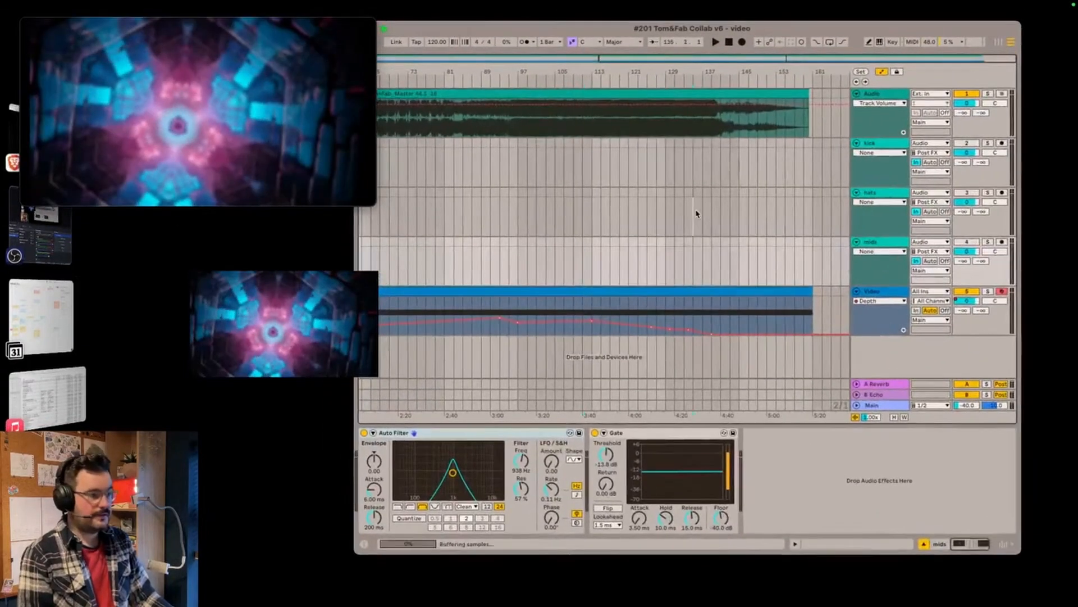
pyautogui.click(694, 215)
pyautogui.press('super+comma')
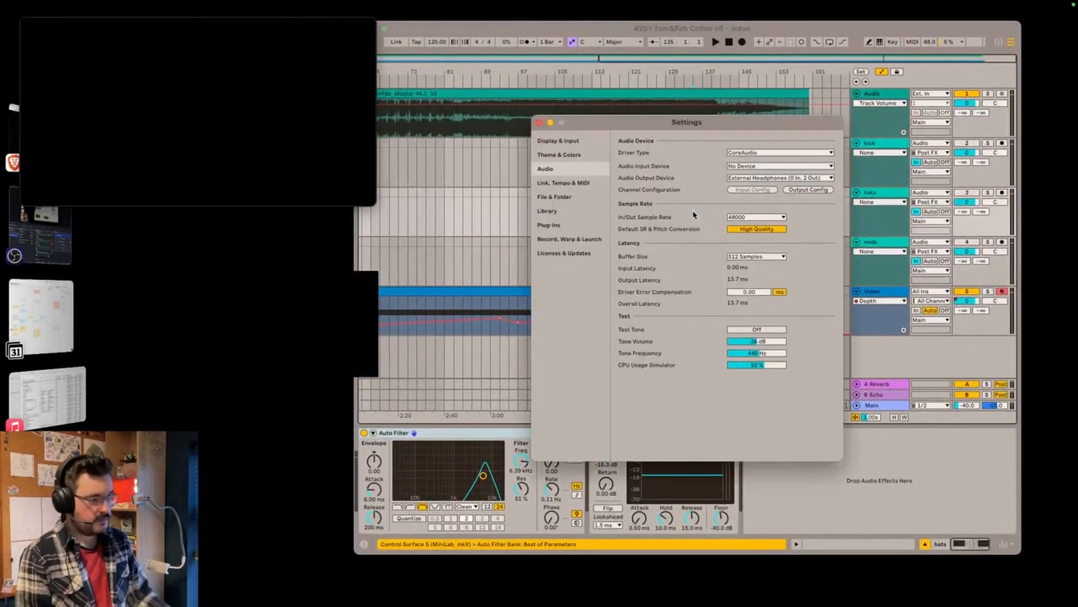
pyautogui.click(764, 165)
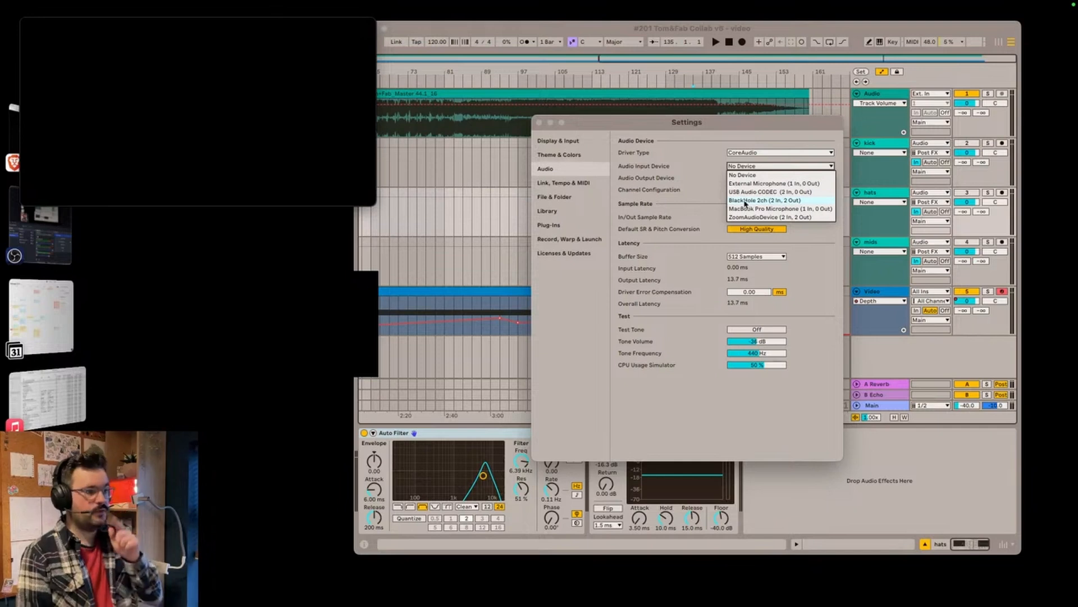
pyautogui.click(549, 126)
pyautogui.click(1013, 6)
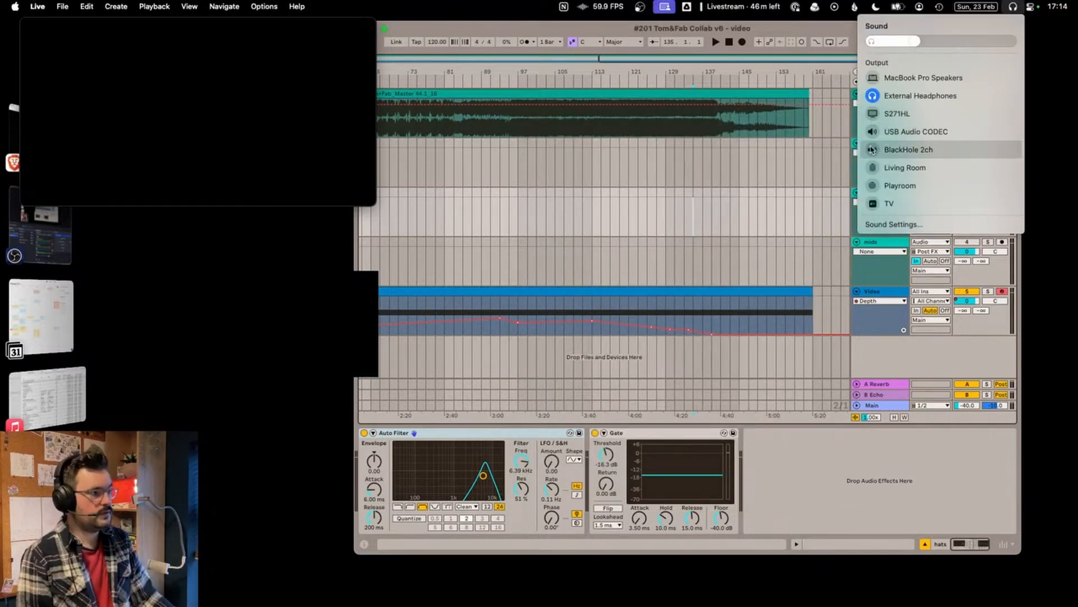
pyautogui.click(609, 216)
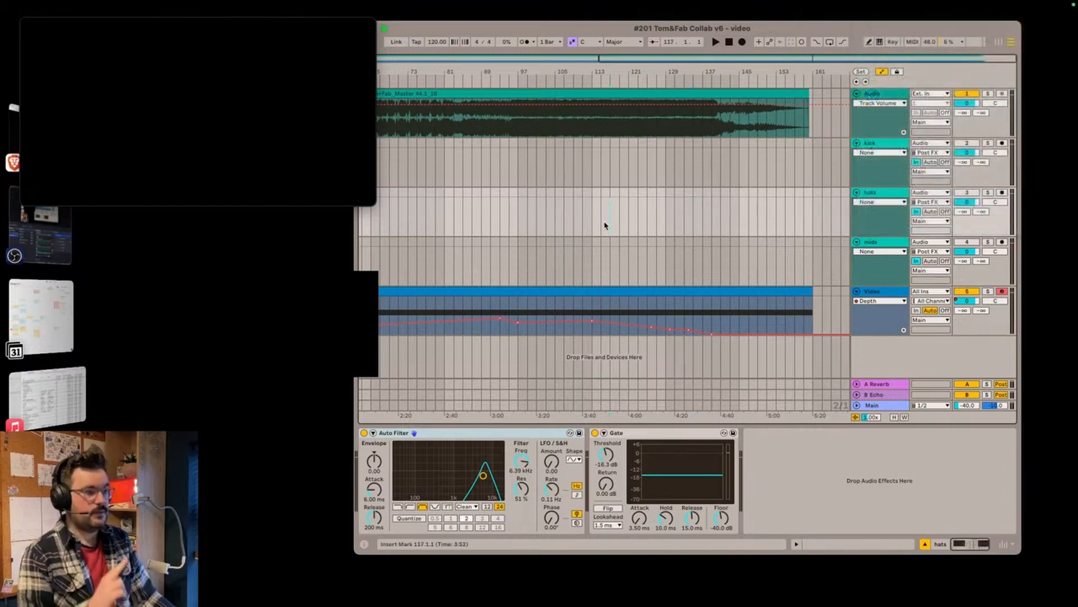
pyautogui.click(268, 122)
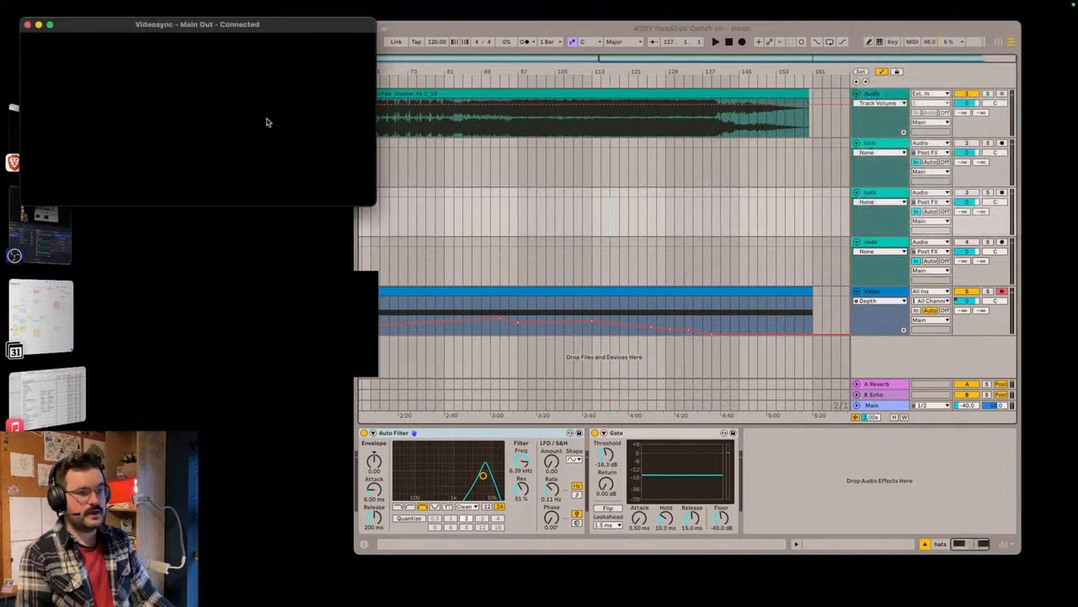
pyautogui.click(472, 209)
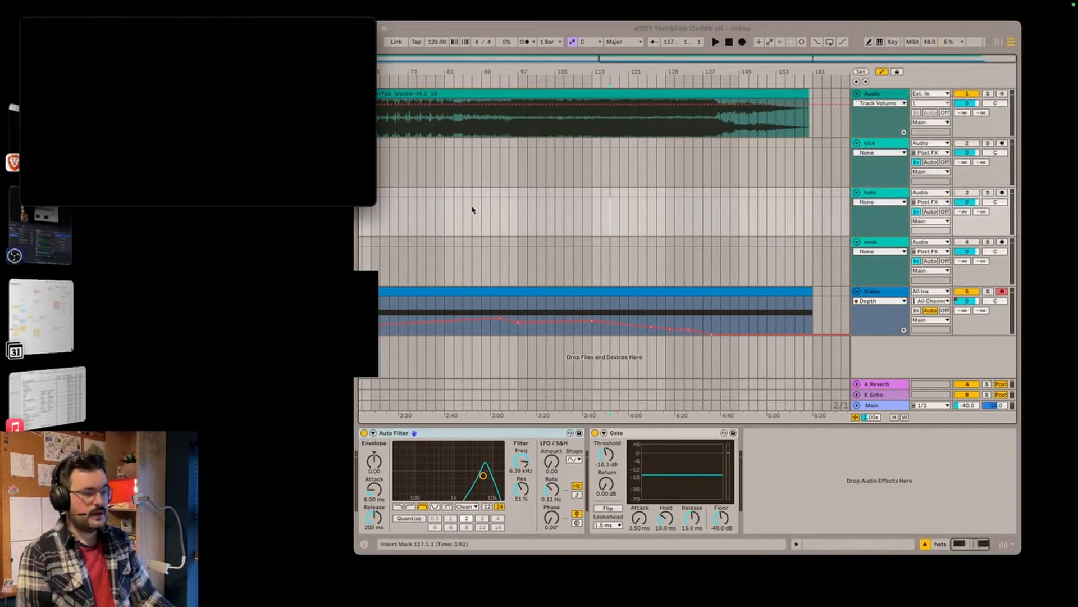
pyautogui.moveTo(514, 201); pyautogui.dragTo(441, 202)
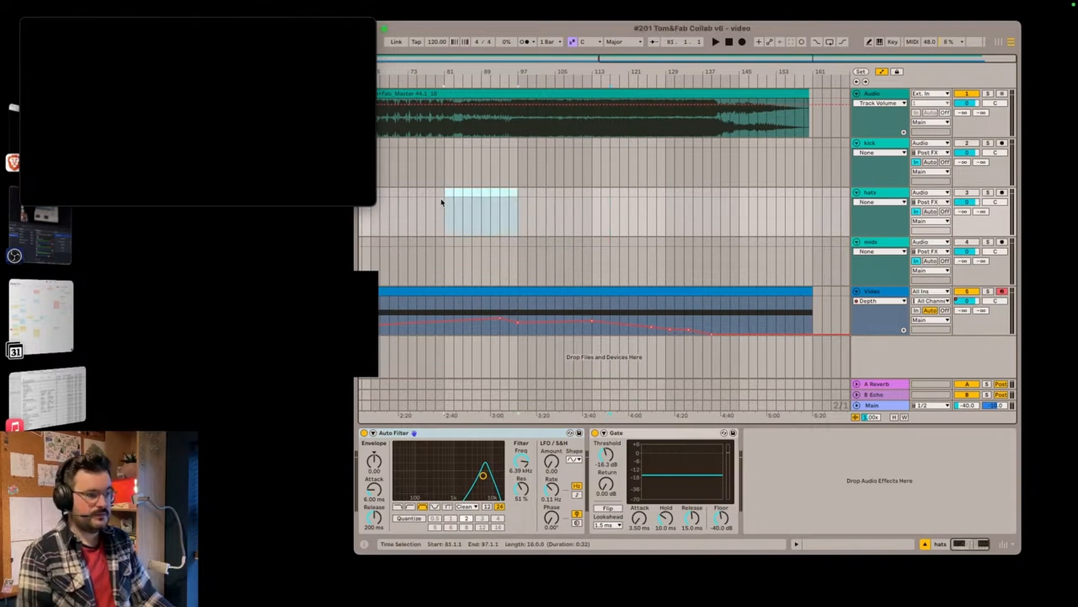
pyautogui.click(441, 202)
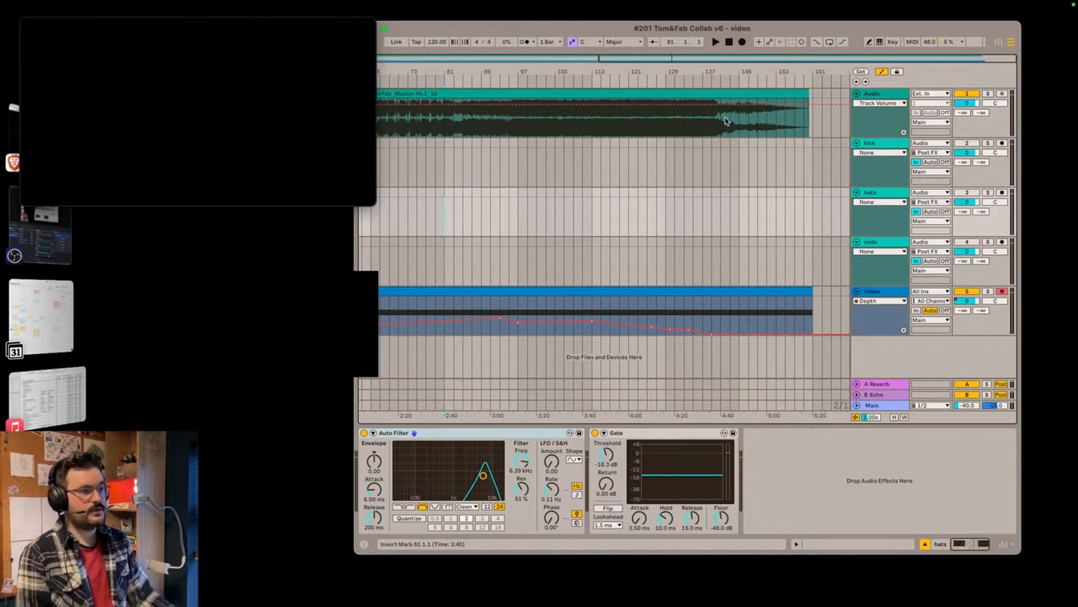
pyautogui.click(582, 219)
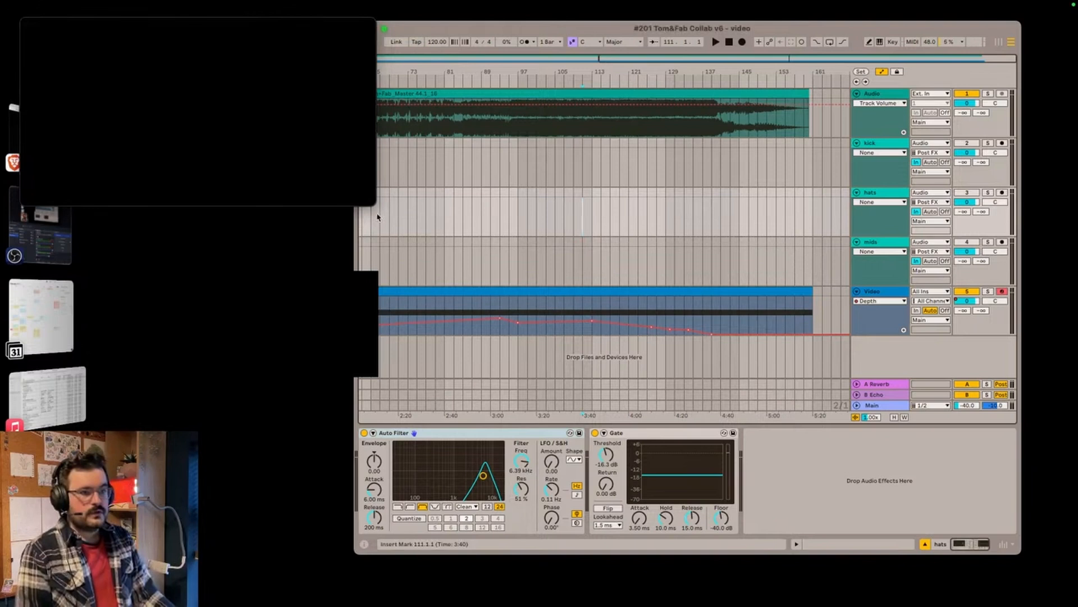
pyautogui.click(171, 94)
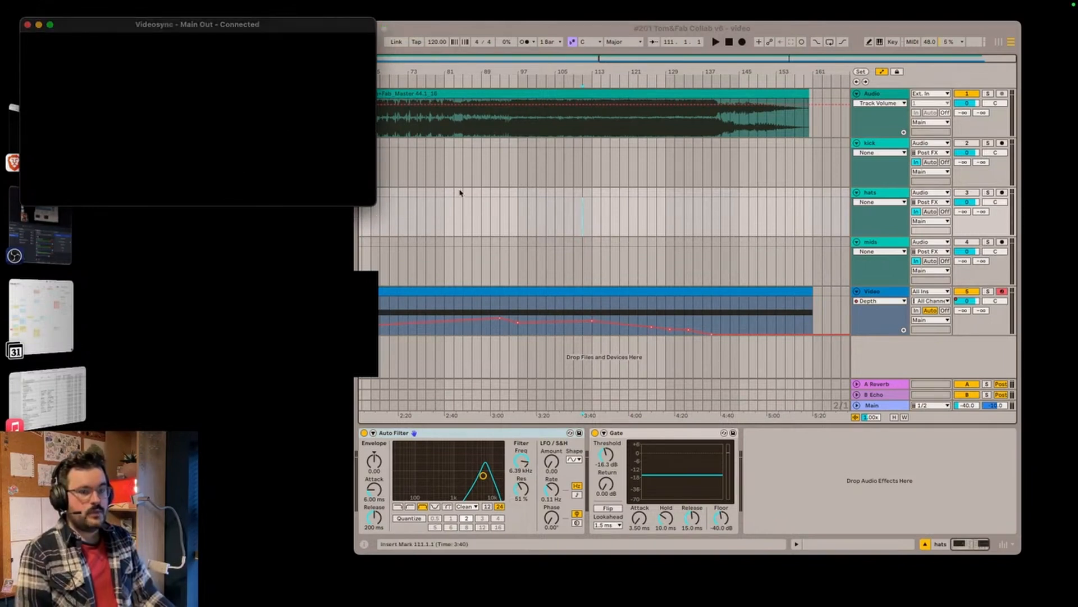
pyautogui.click(550, 197)
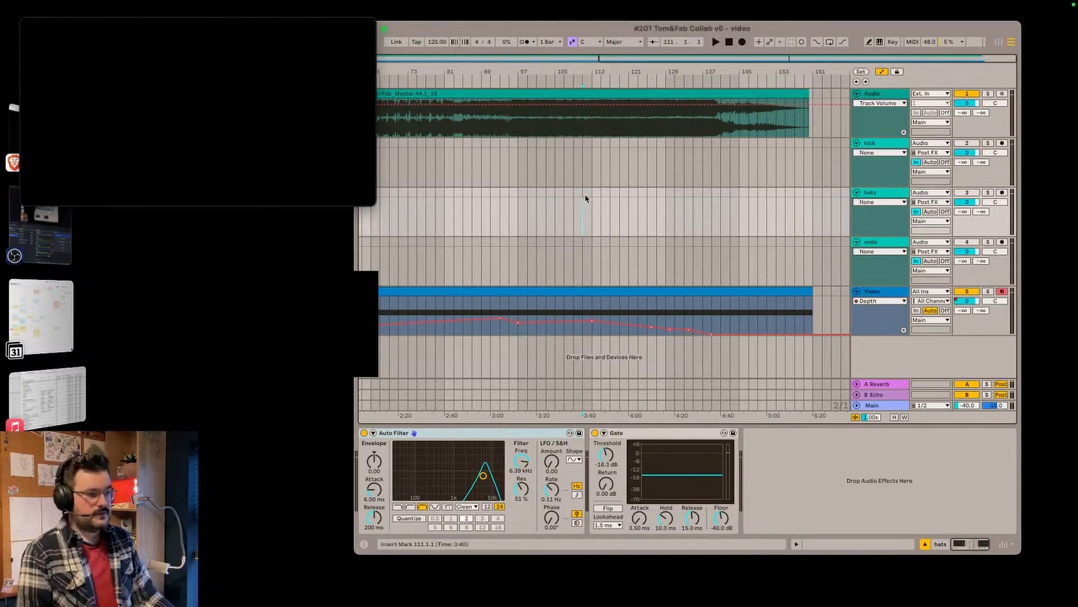
pyautogui.moveTo(585, 198); pyautogui.dragTo(530, 197)
pyautogui.click(520, 196)
# Switch to OBS and view the audio capture options among the source types available for the Stream Desktop scene.
pyautogui.click(44, 235)
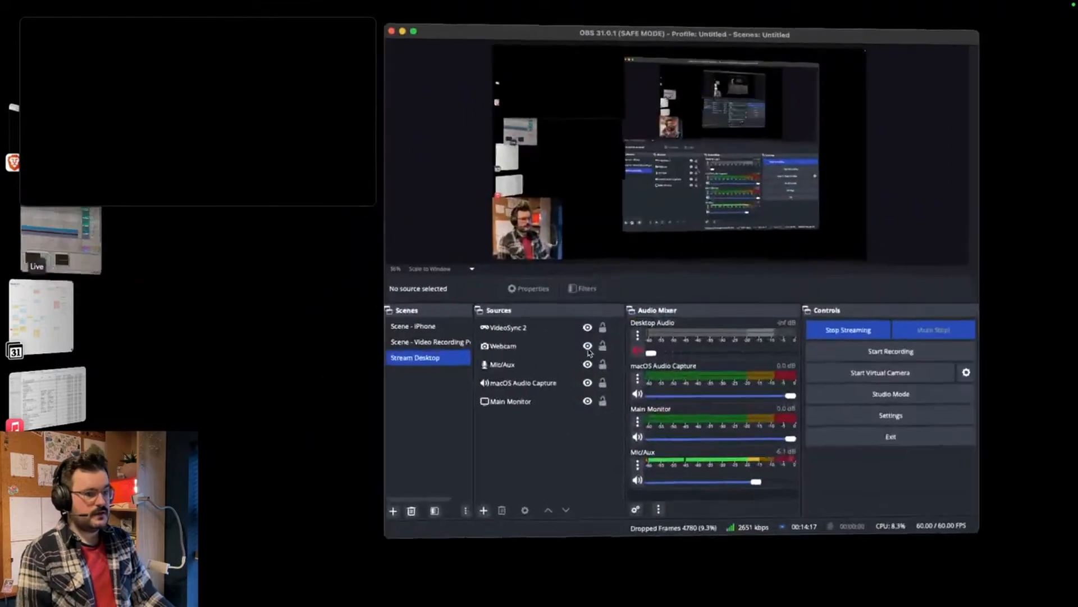
pyautogui.rightClick(541, 434)
pyautogui.moveTo(562, 441)
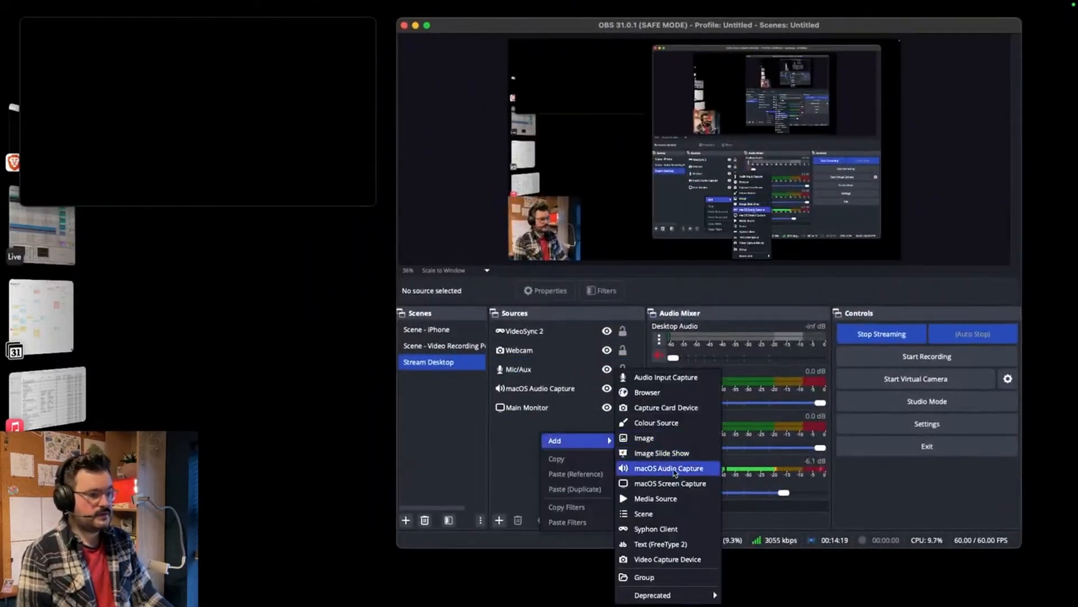
pyautogui.click(525, 443)
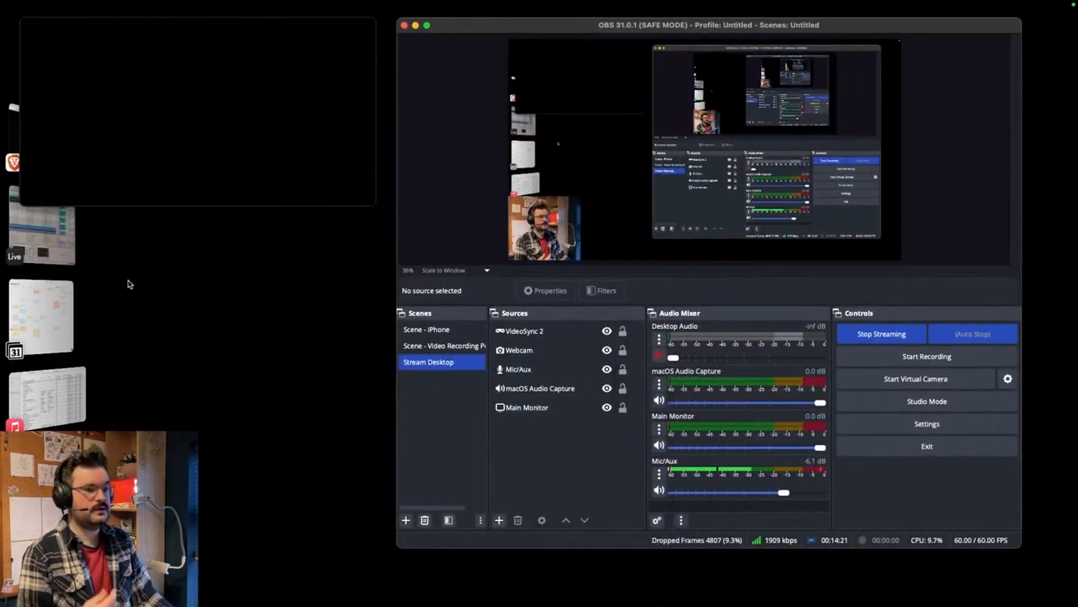
# Switch to Ableton Live, look for BlackHole 2ch among the audio output devices in the audio settings, and close the settings.
pyautogui.click(62, 239)
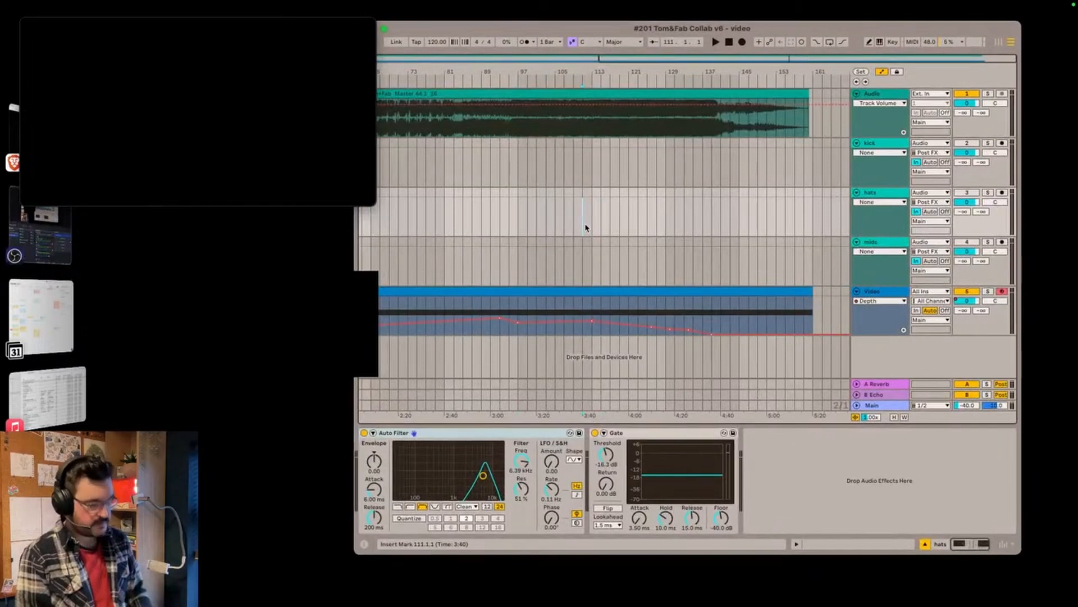
pyautogui.press('super+comma')
pyautogui.click(754, 178)
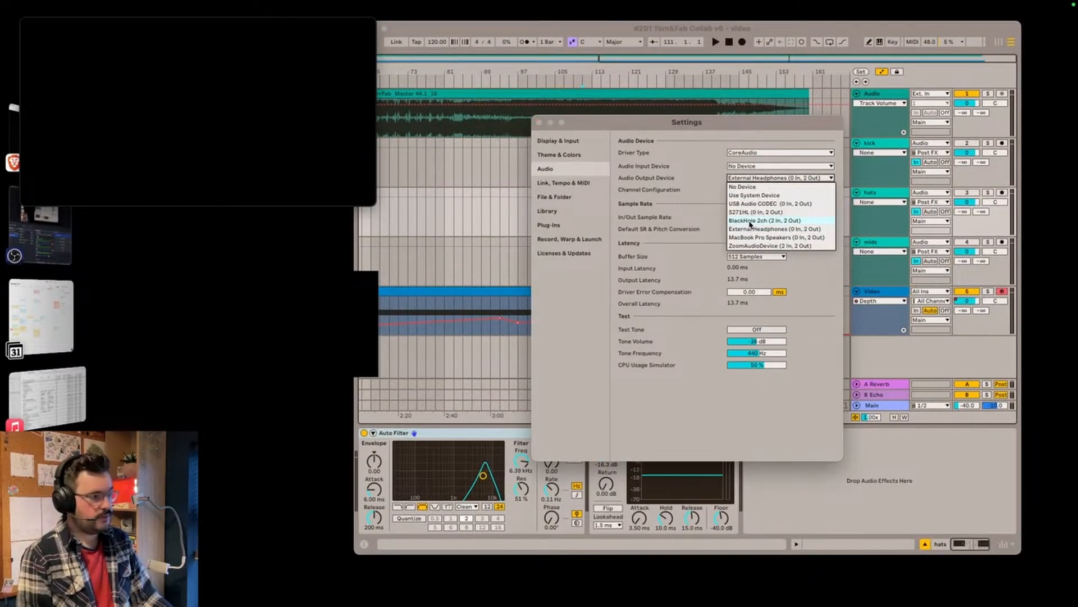
pyautogui.click(539, 122)
# Switch to OBS and add a new Audio Input Capture source named Audio Input Capture 2 to the Stream Desktop scene.
pyautogui.click(53, 236)
pyautogui.rightClick(537, 435)
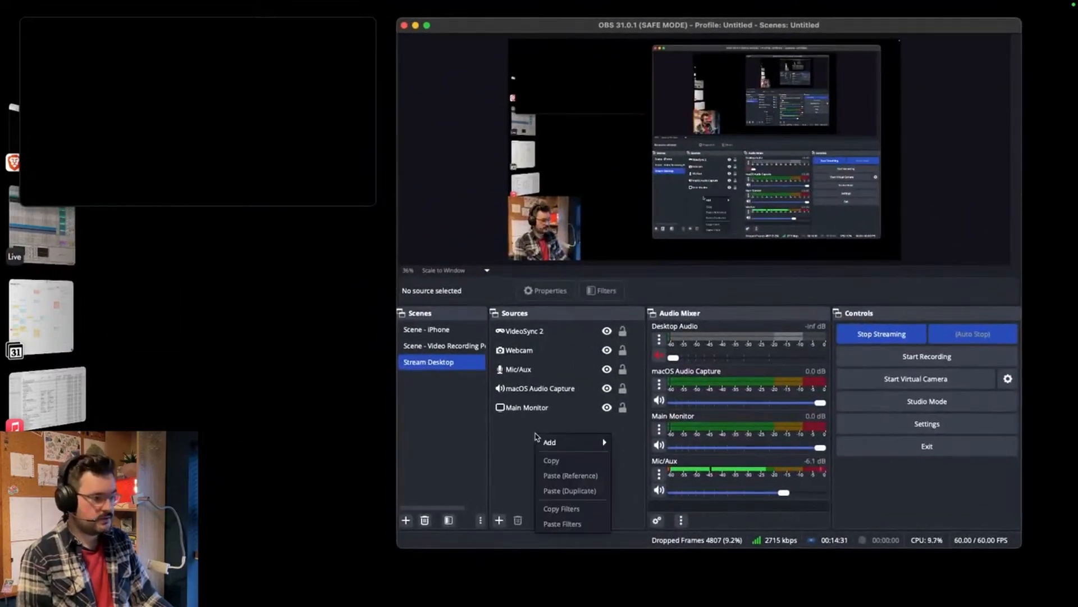
pyautogui.moveTo(545, 441)
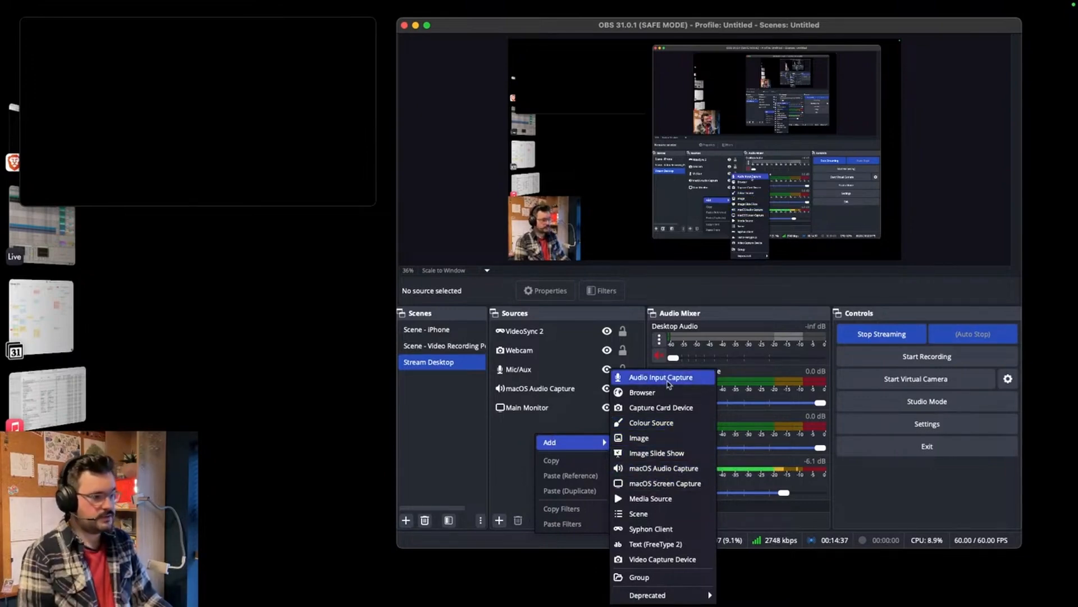
pyautogui.click(666, 377)
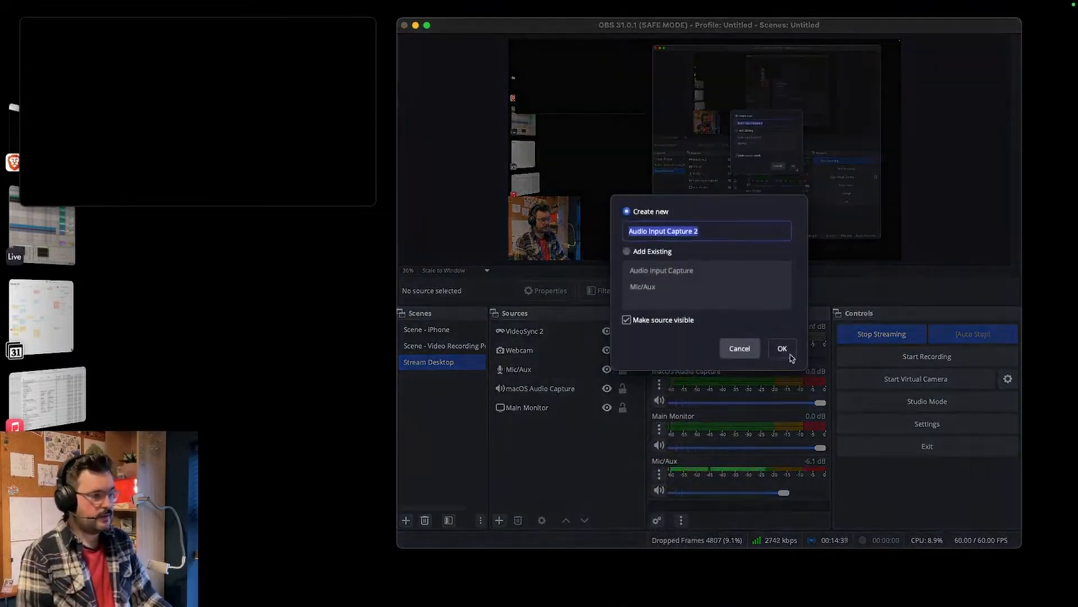
pyautogui.click(782, 348)
# Set the device of Audio Input Capture 2 to BlackHole 2ch and save the source's properties.
pyautogui.click(581, 150)
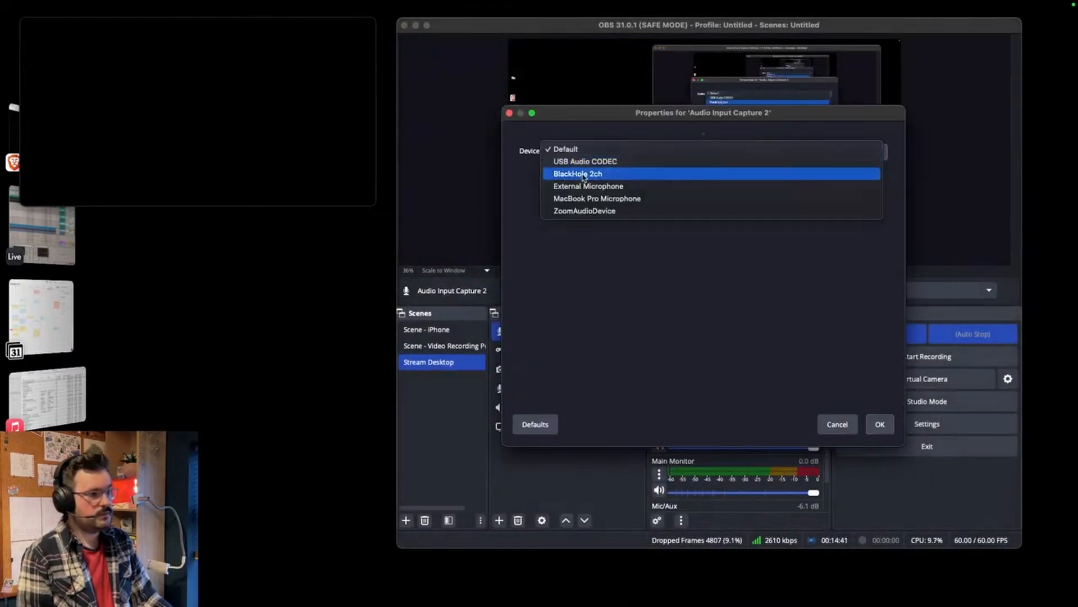
pyautogui.click(581, 176)
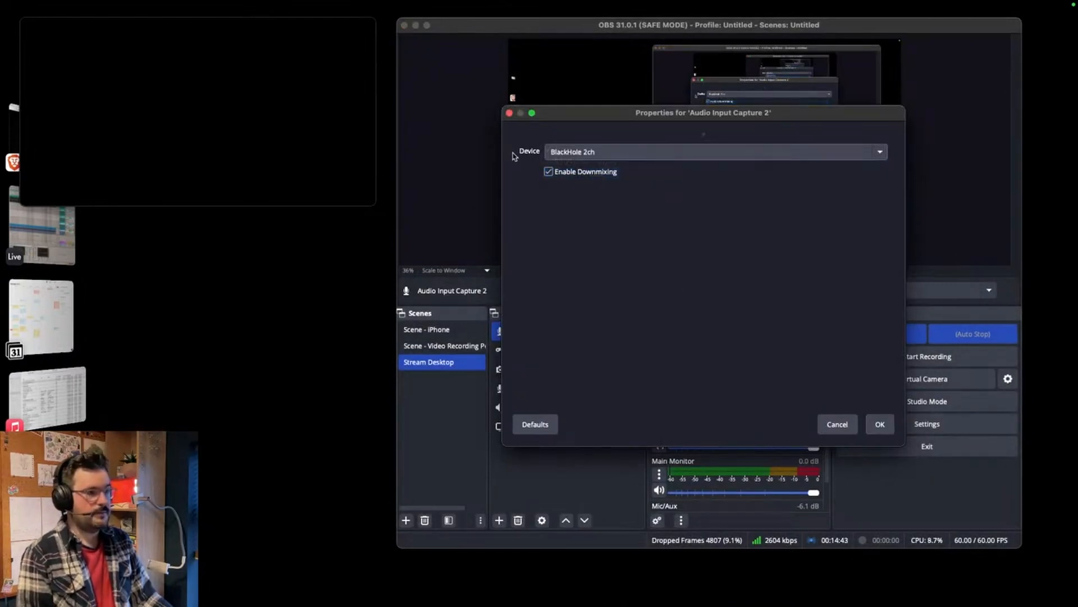
pyautogui.click(510, 116)
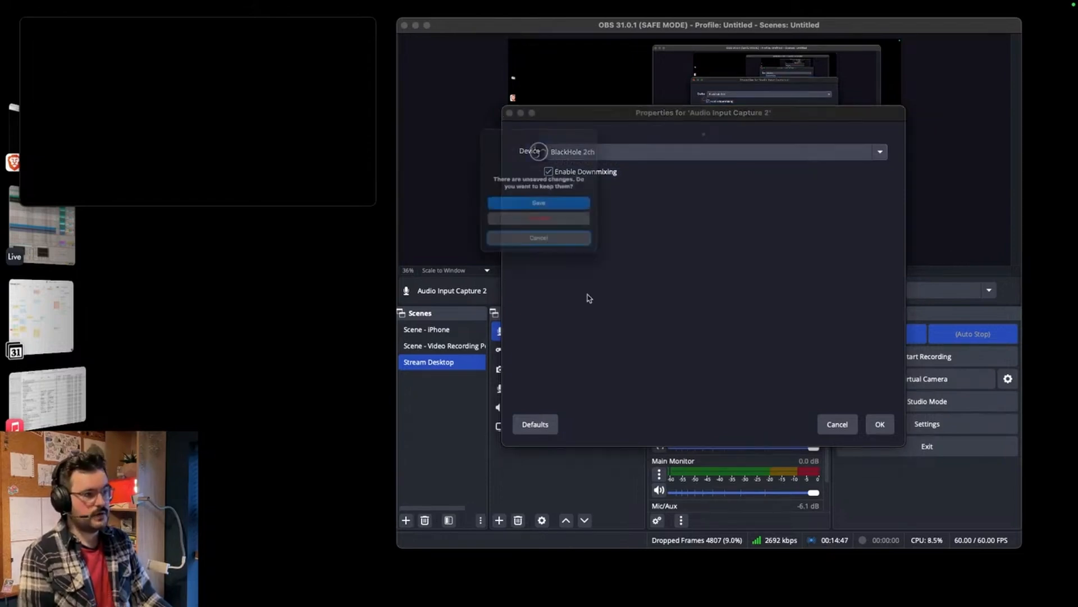
pyautogui.click(574, 233)
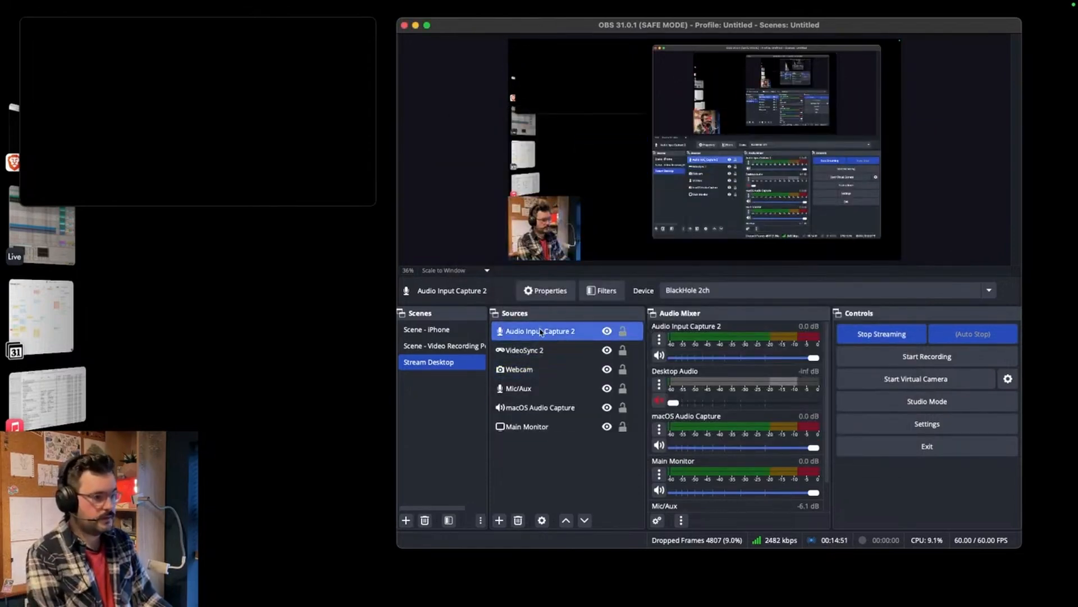
# Delete the Audio Input Capture 2 source from the Stream Desktop scene and confirm the removal.
pyautogui.press('BackSpace')
pyautogui.click(571, 218)
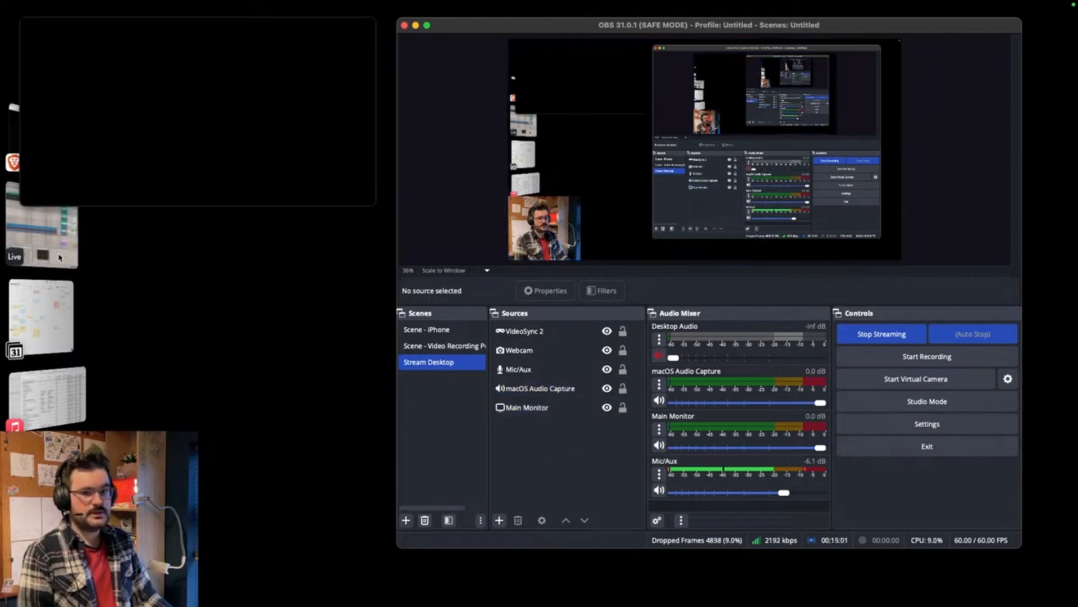
# Switch to Ableton Live, start playback from bar 83, and check the audio output device in the audio settings before closing them.
pyautogui.click(51, 236)
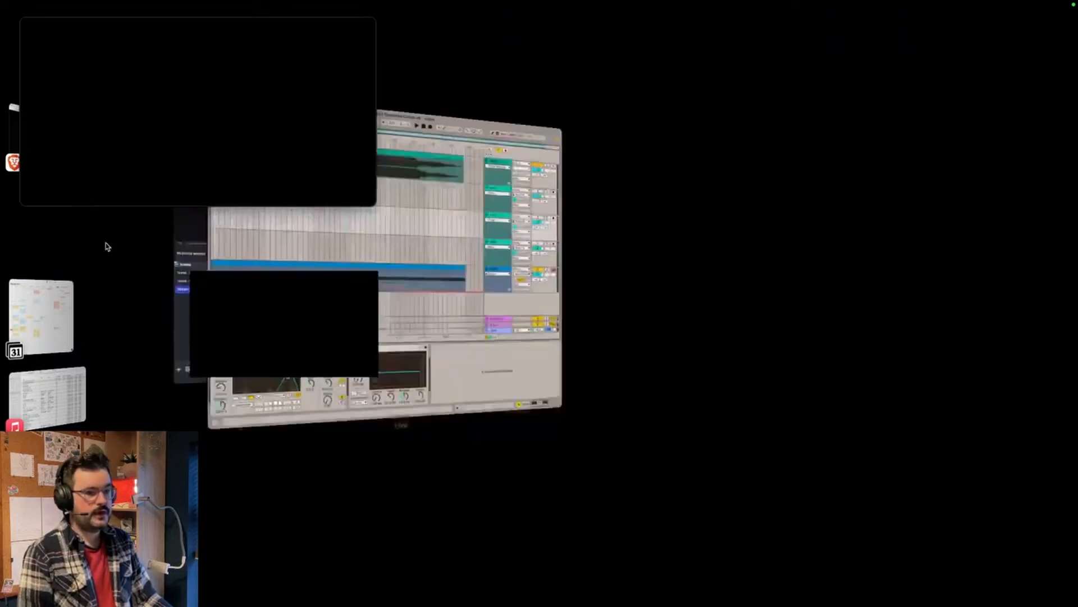
pyautogui.click(455, 132)
pyautogui.press('space')
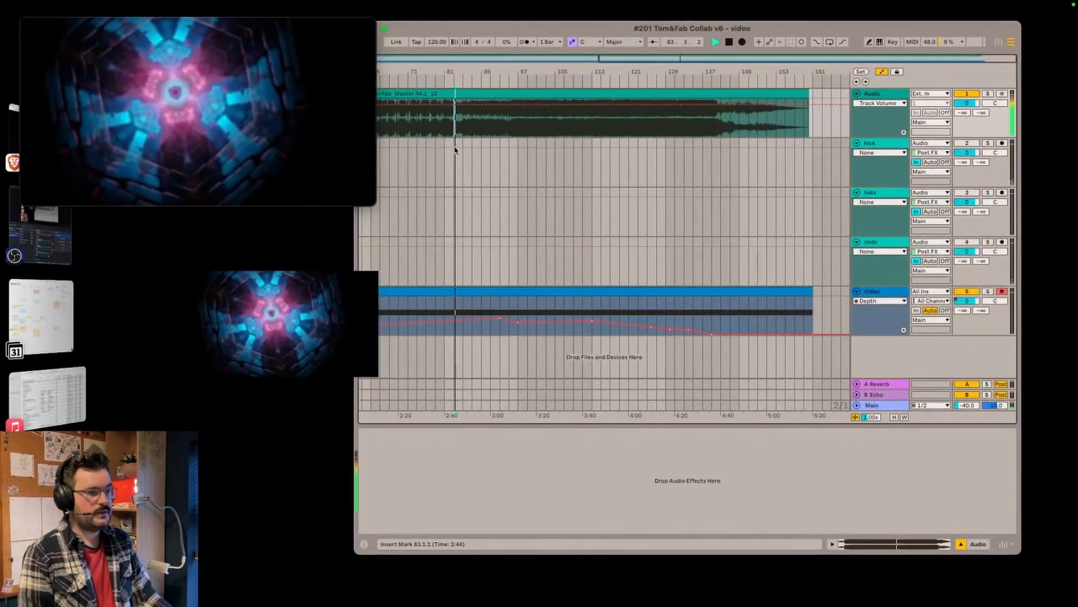
pyautogui.press('super+comma')
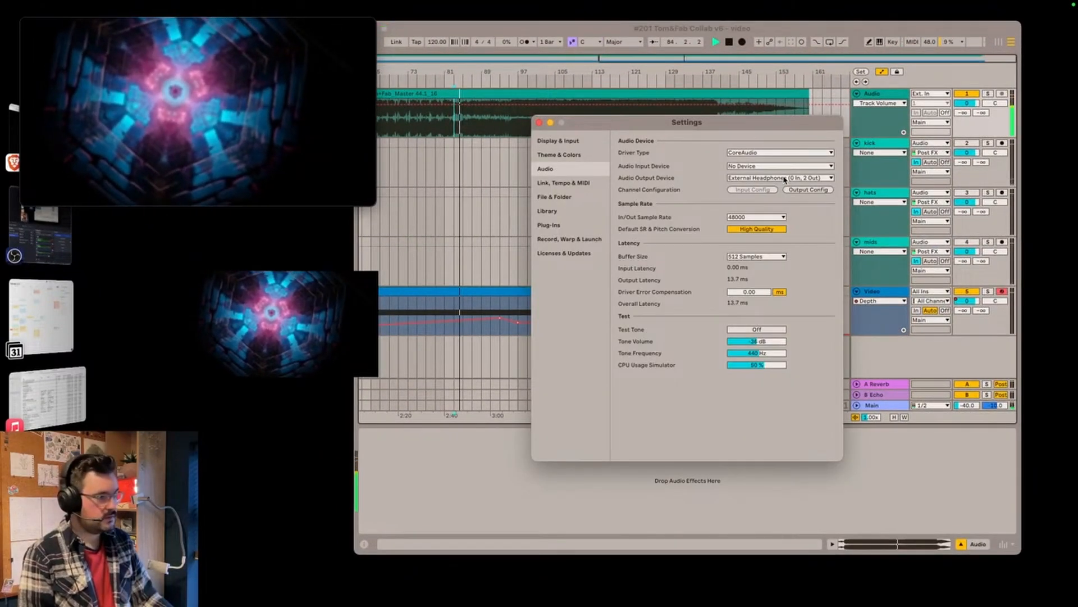
pyautogui.click(540, 123)
# Switch to OBS, place the VideoSync 2 source in the upper-left corner of the canvas, and resize it from its lower-right corner.
pyautogui.click(50, 236)
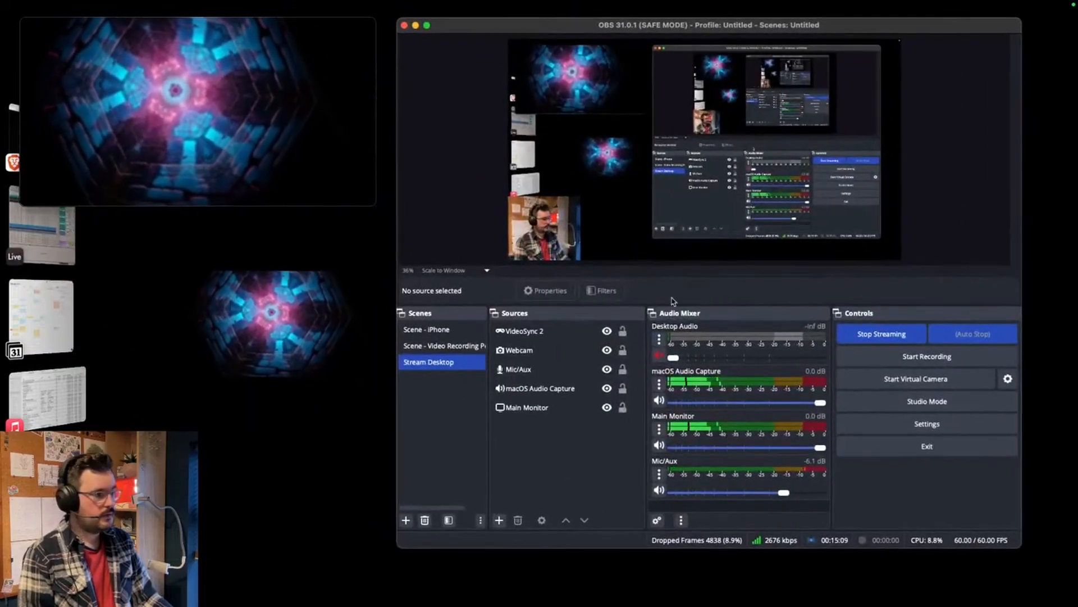
pyautogui.click(613, 157)
pyautogui.moveTo(613, 158); pyautogui.dragTo(629, 119)
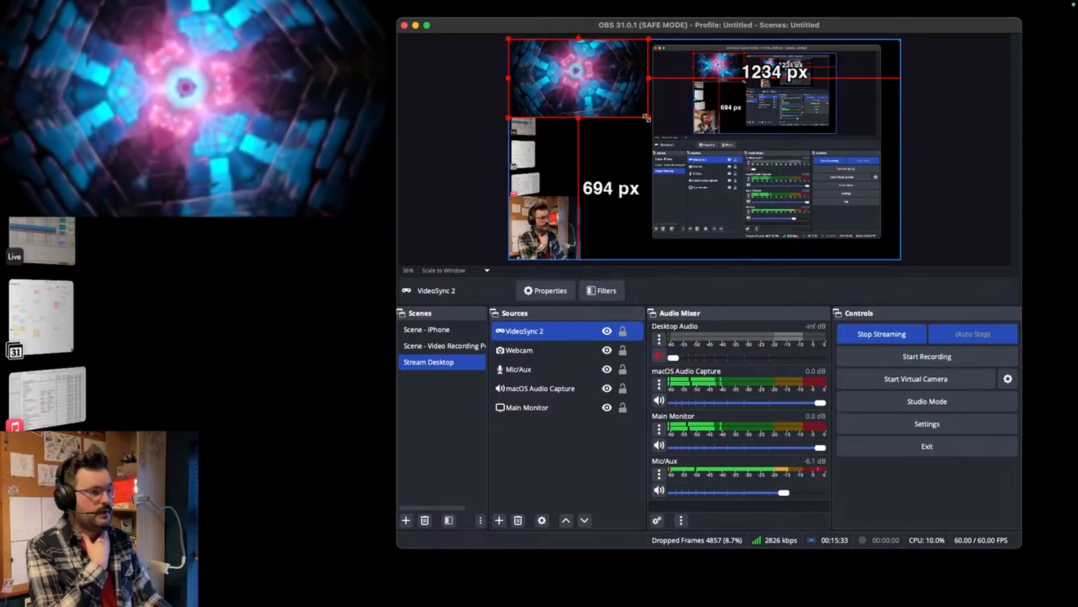
pyautogui.moveTo(655, 127); pyautogui.dragTo(891, 260)
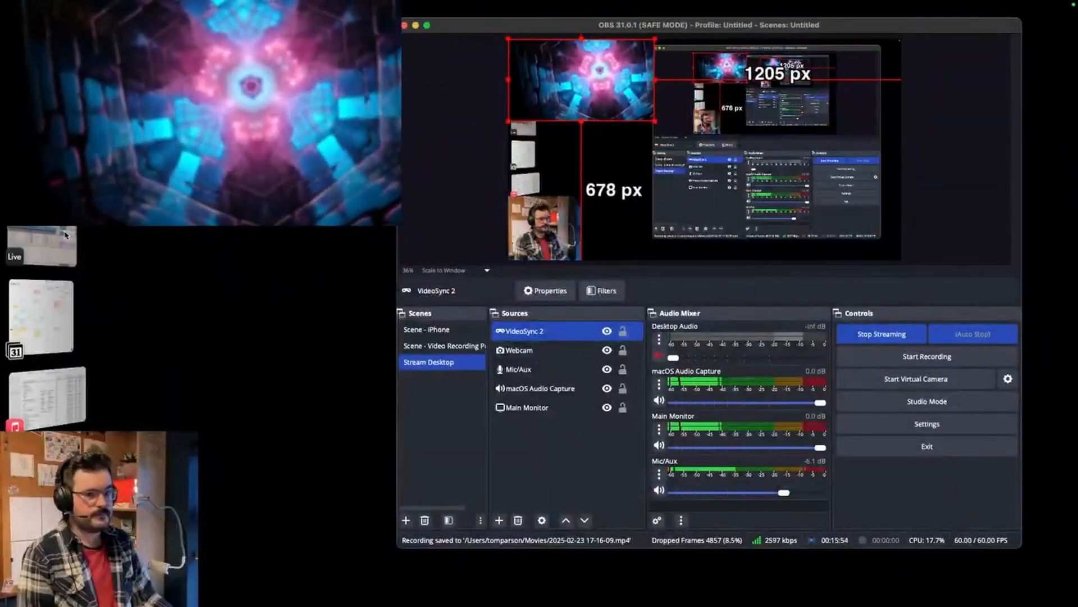
# Switch to Ableton Live, stop the playback, and return to OBS.
pyautogui.click(66, 235)
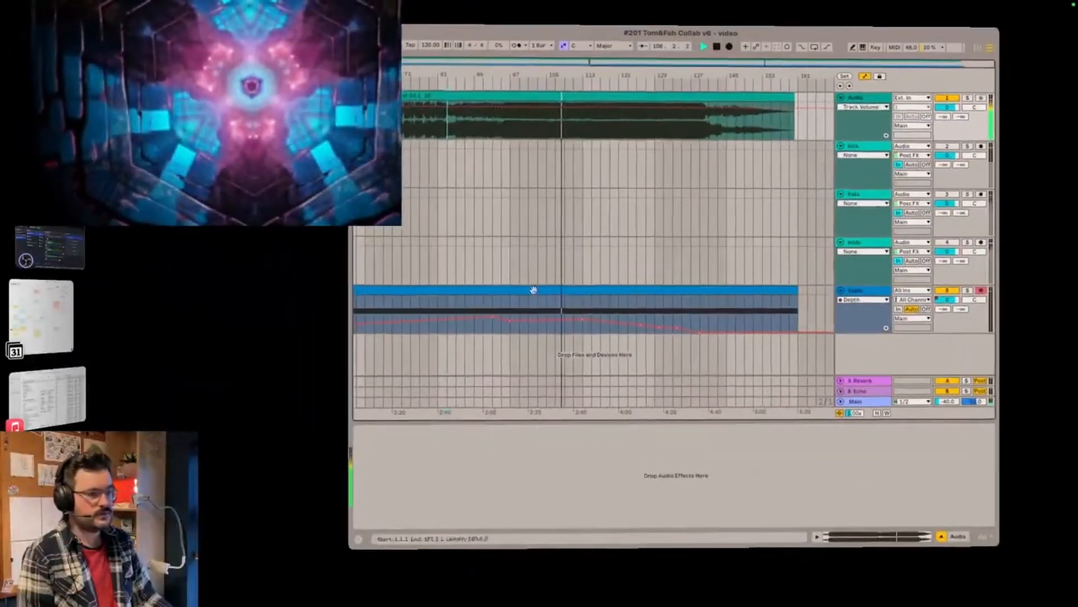
pyautogui.click(41, 246)
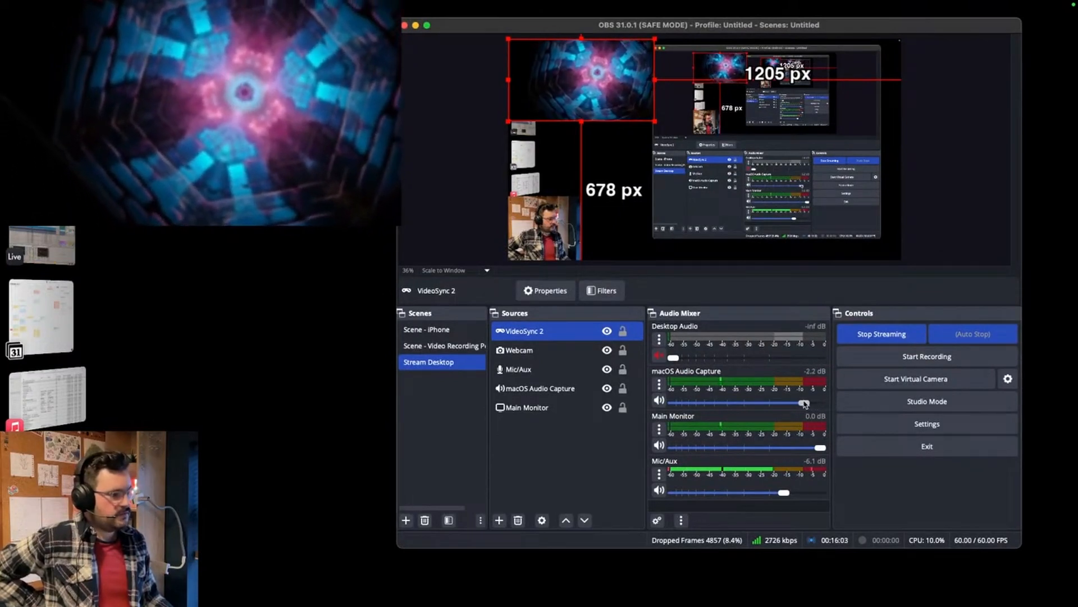
# Return the macOS Audio Capture volume to 0.0 dB, and mute and unmute that channel in the audio mixer.
pyautogui.moveTo(802, 401); pyautogui.dragTo(821, 402)
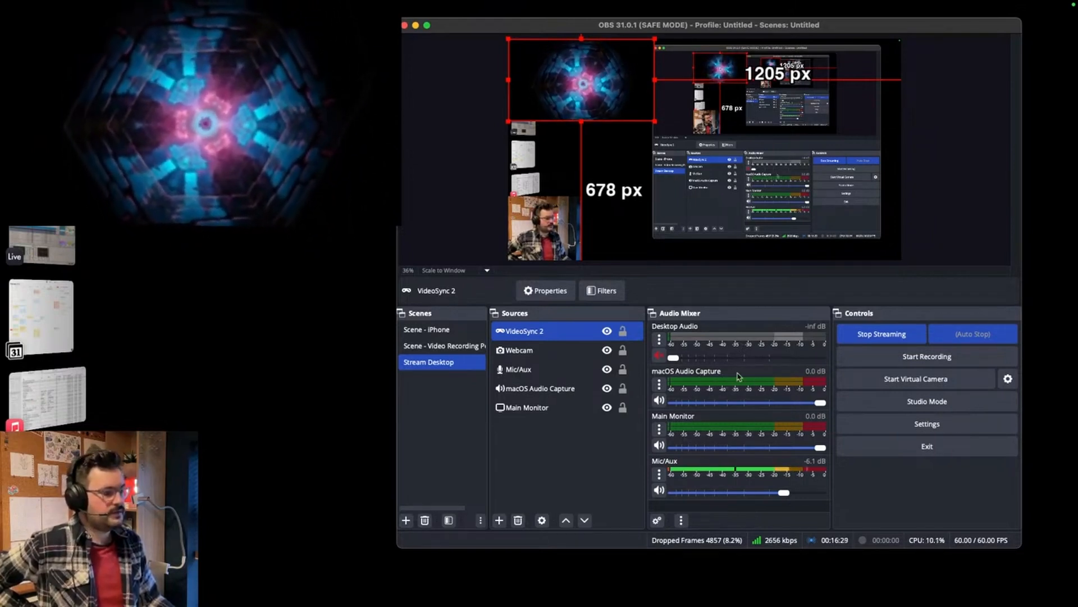
pyautogui.click(659, 401)
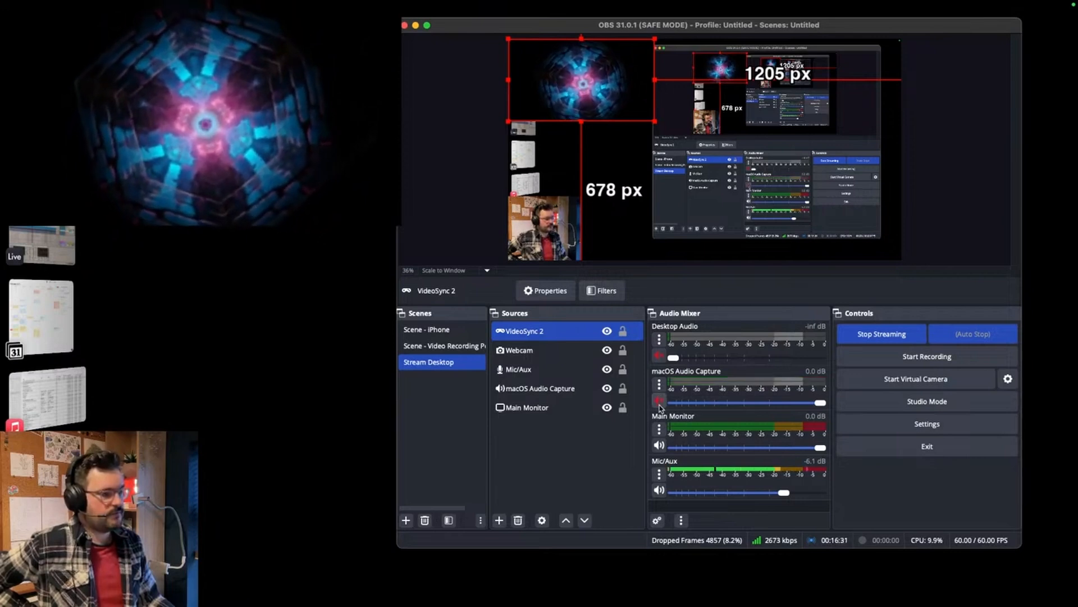
pyautogui.click(659, 401)
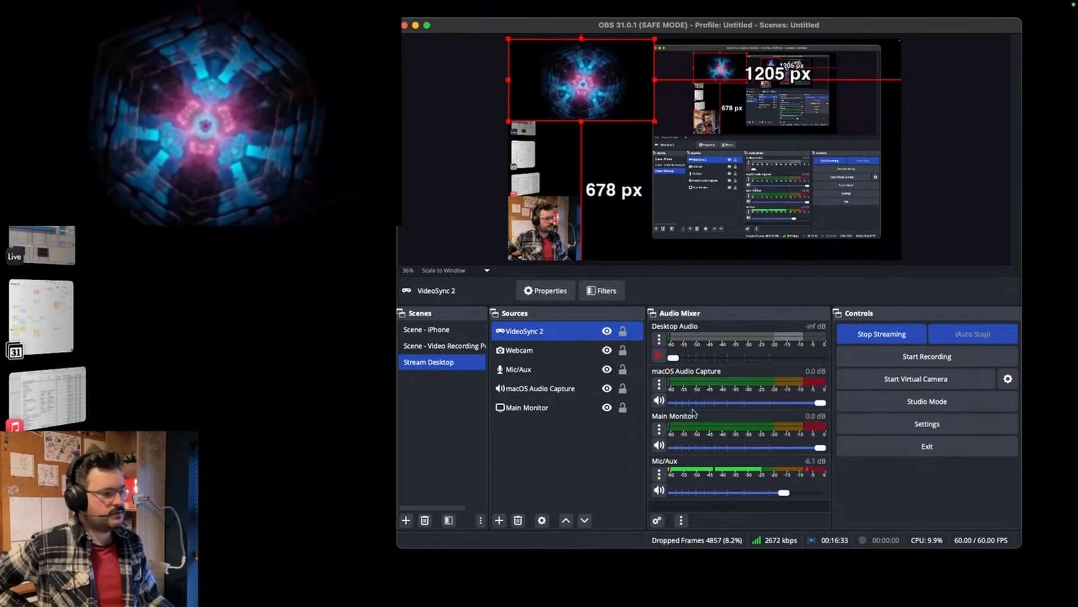
pyautogui.moveTo(820, 402)
pyautogui.mouseDown()
pyautogui.moveTo(674, 403)
pyautogui.moveTo(837, 406)
pyautogui.mouseUp()
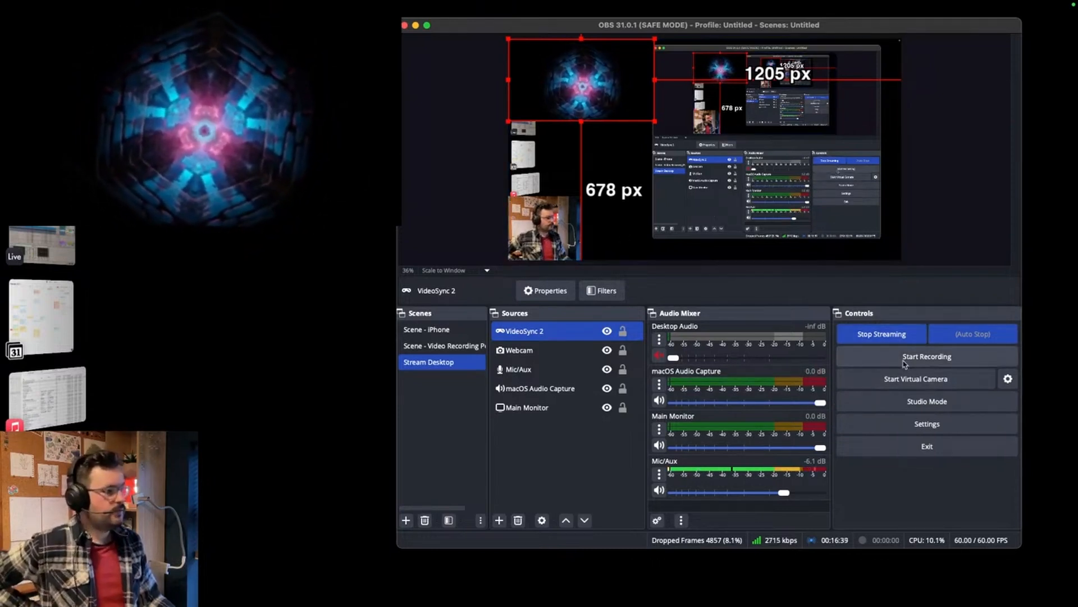
# Make a short test recording of the Stream Desktop scene, and open the Movies folder in Finder.
pyautogui.click(942, 358)
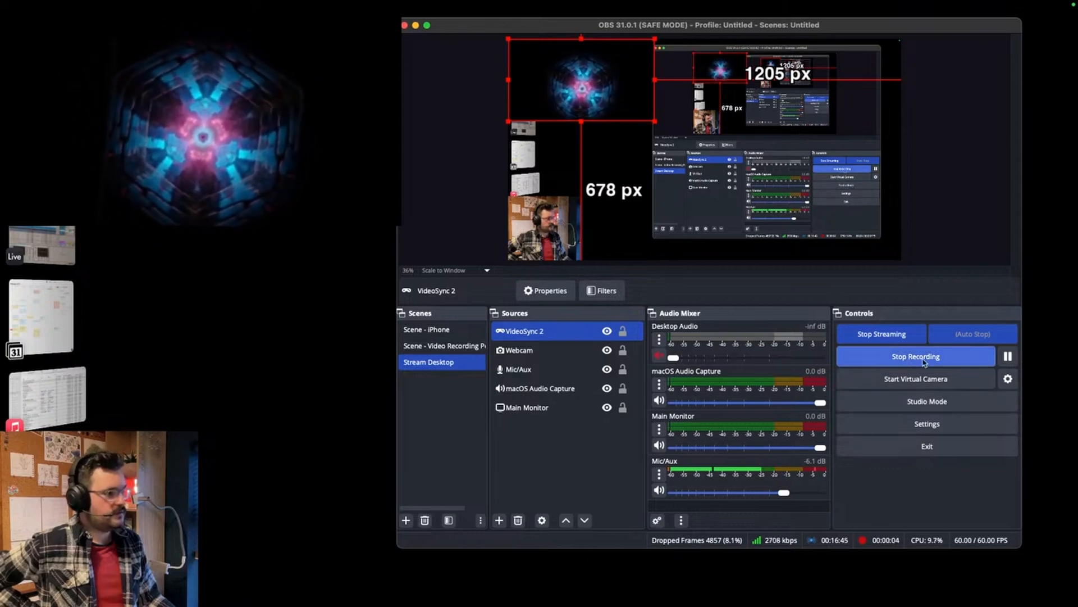
pyautogui.click(924, 361)
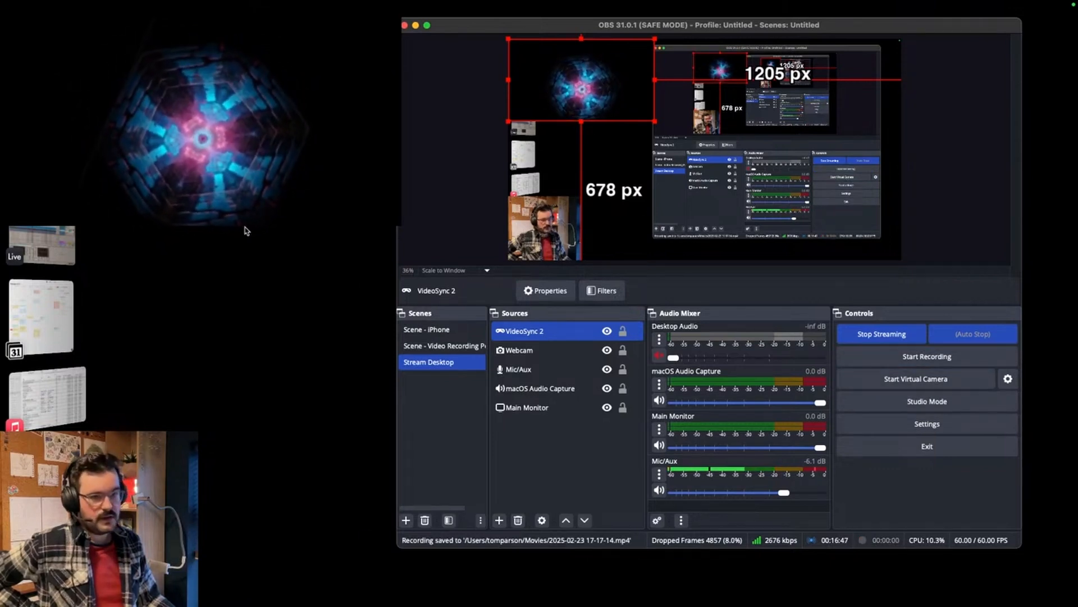
pyautogui.click(46, 475)
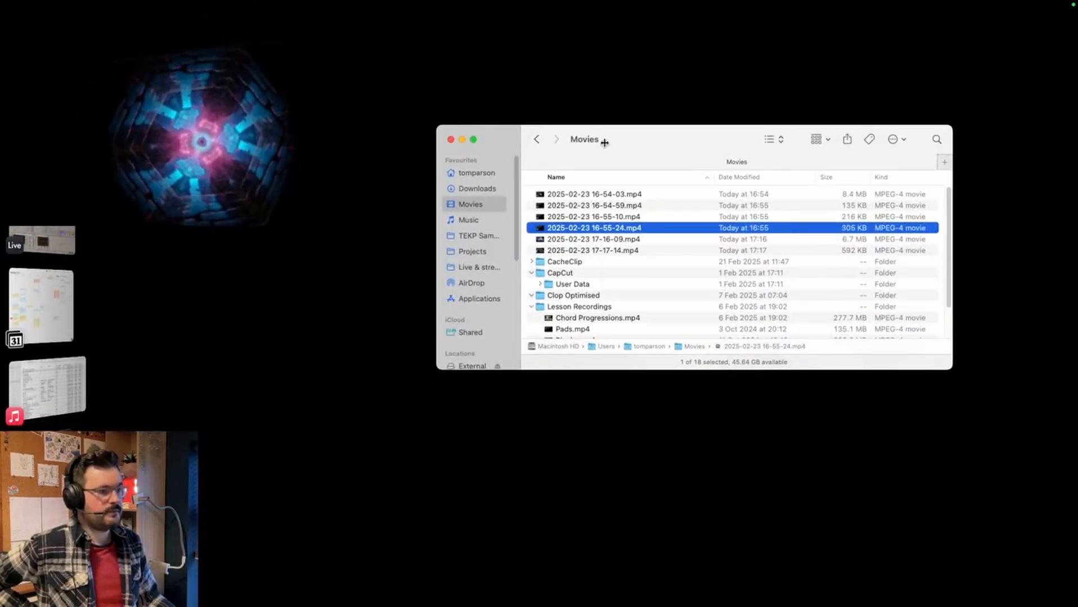
pyautogui.click(479, 172)
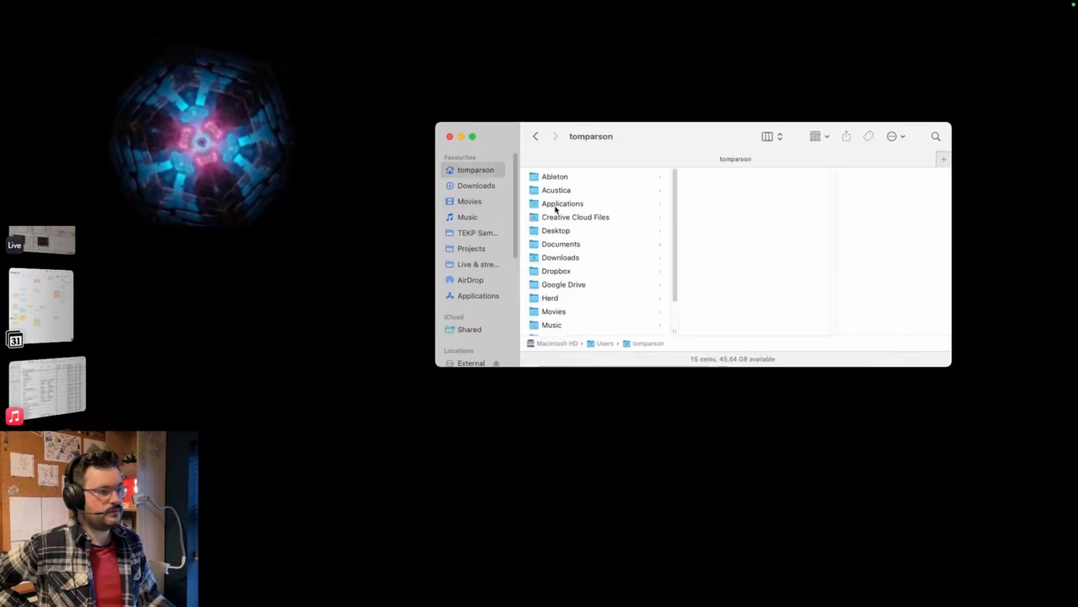
pyautogui.click(559, 312)
pyautogui.click(478, 202)
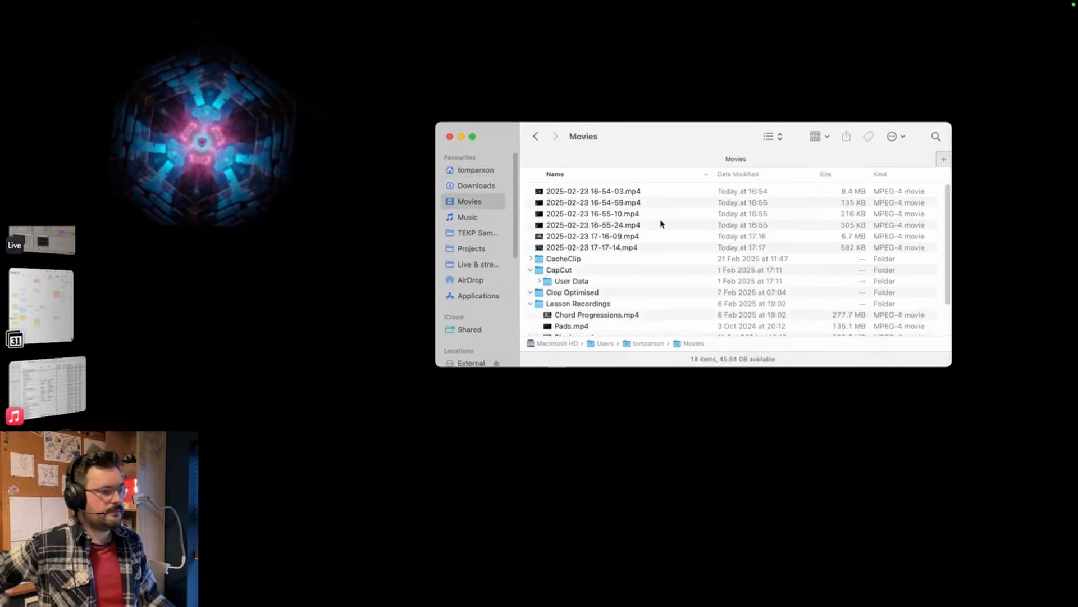
pyautogui.click(611, 240)
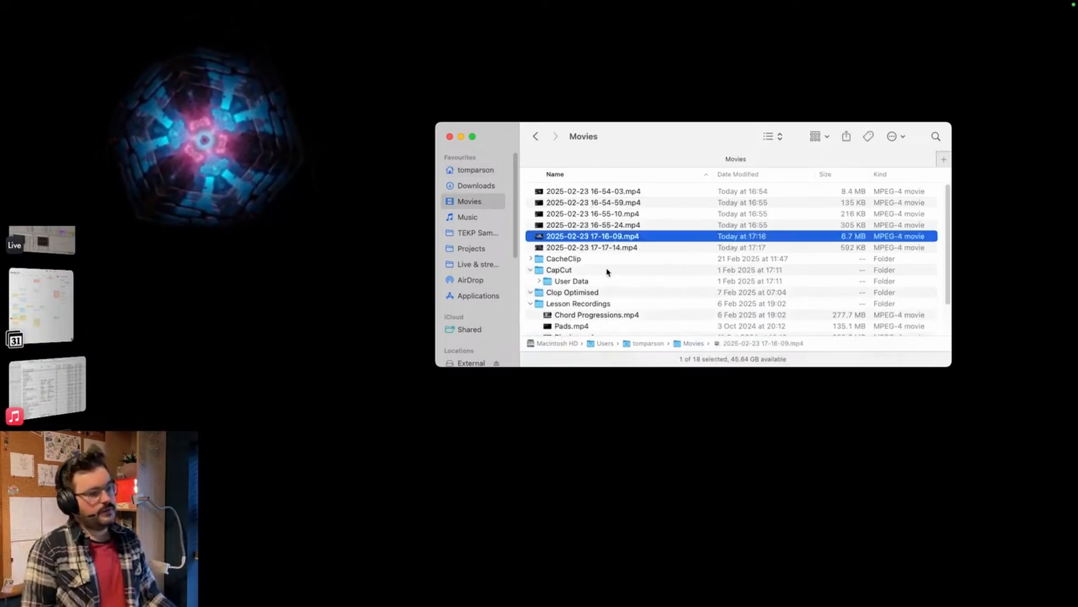
pyautogui.press('space')
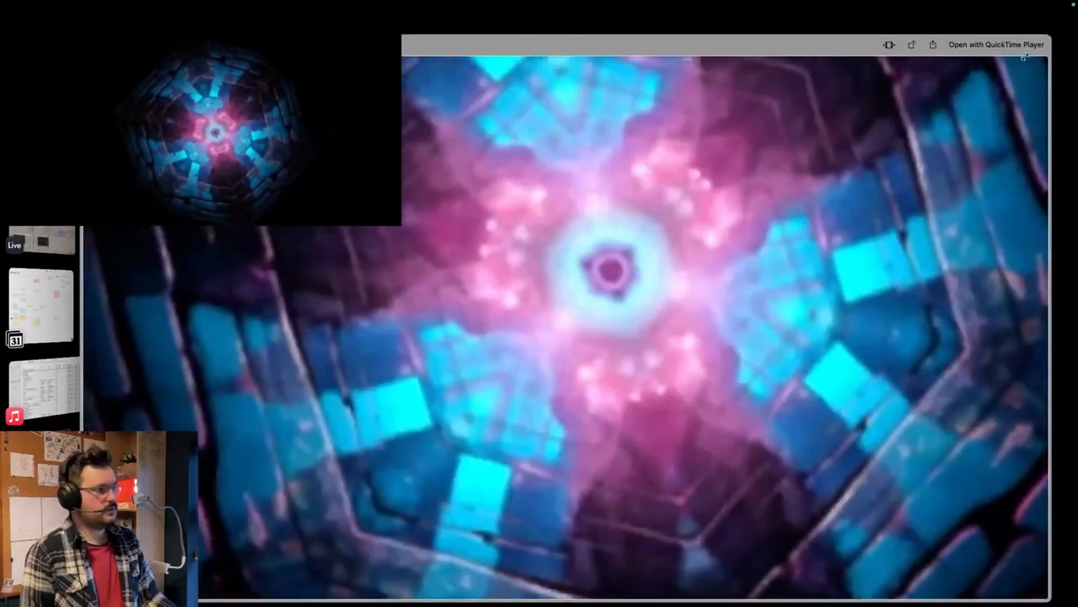
pyautogui.moveTo(1025, 57); pyautogui.dragTo(481, 294)
pyautogui.moveTo(277, 306); pyautogui.dragTo(672, 141)
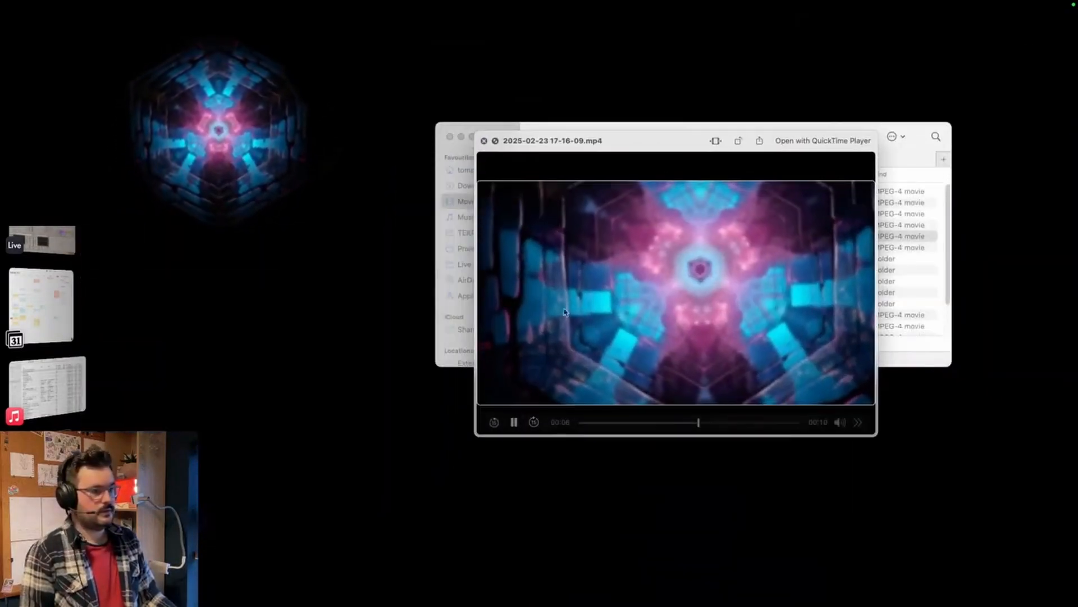
pyautogui.click(513, 423)
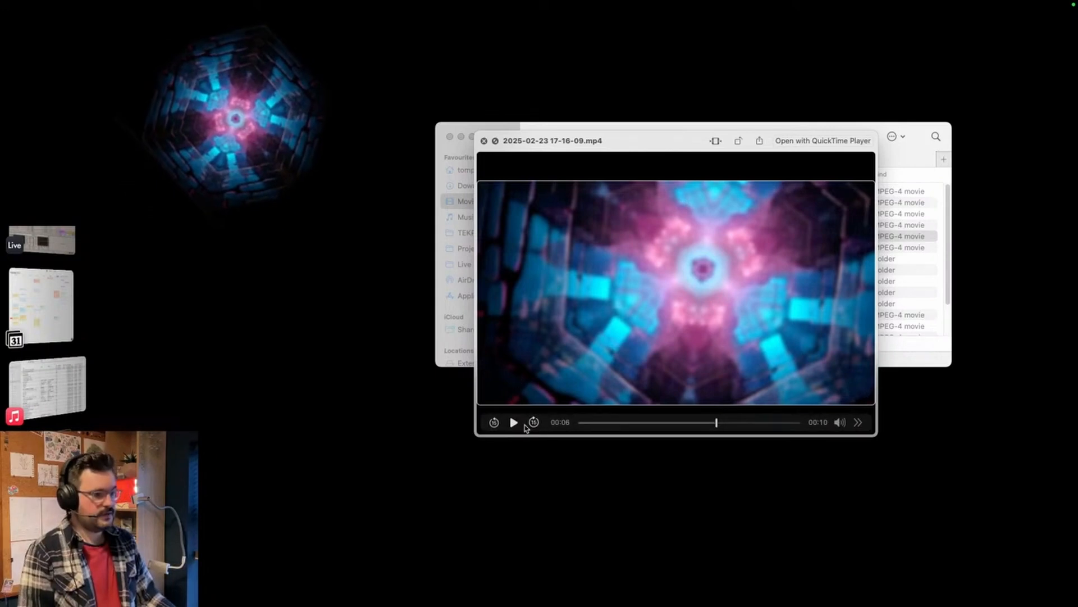
pyautogui.moveTo(726, 429); pyautogui.dragTo(581, 425)
pyautogui.press('space')
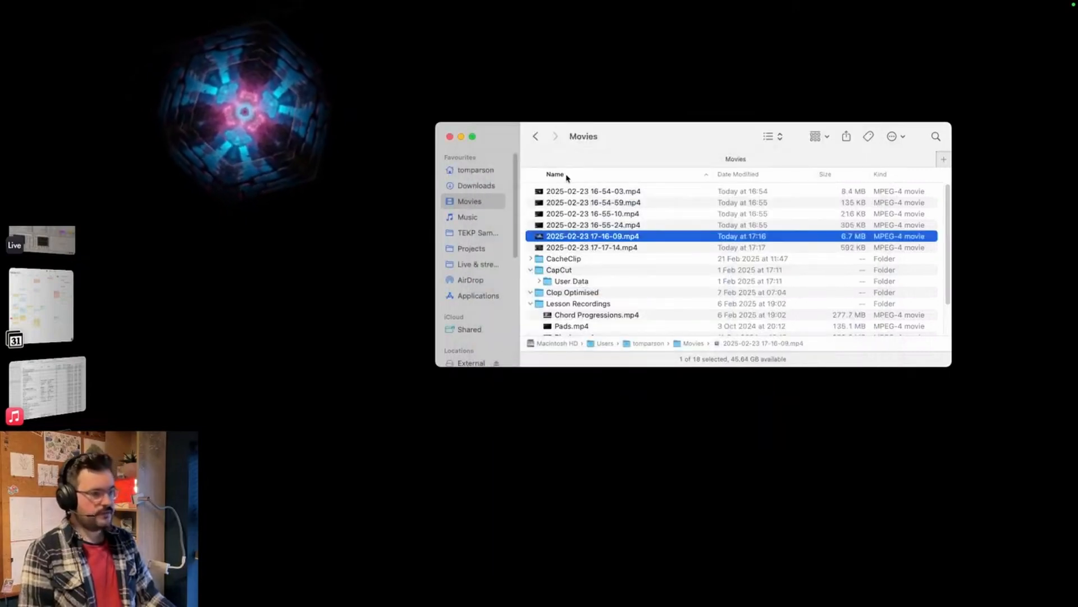
# Return to Ableton Live by way of OBS and place the insert marker at 1.1.1 on the Video track.
pyautogui.click(45, 462)
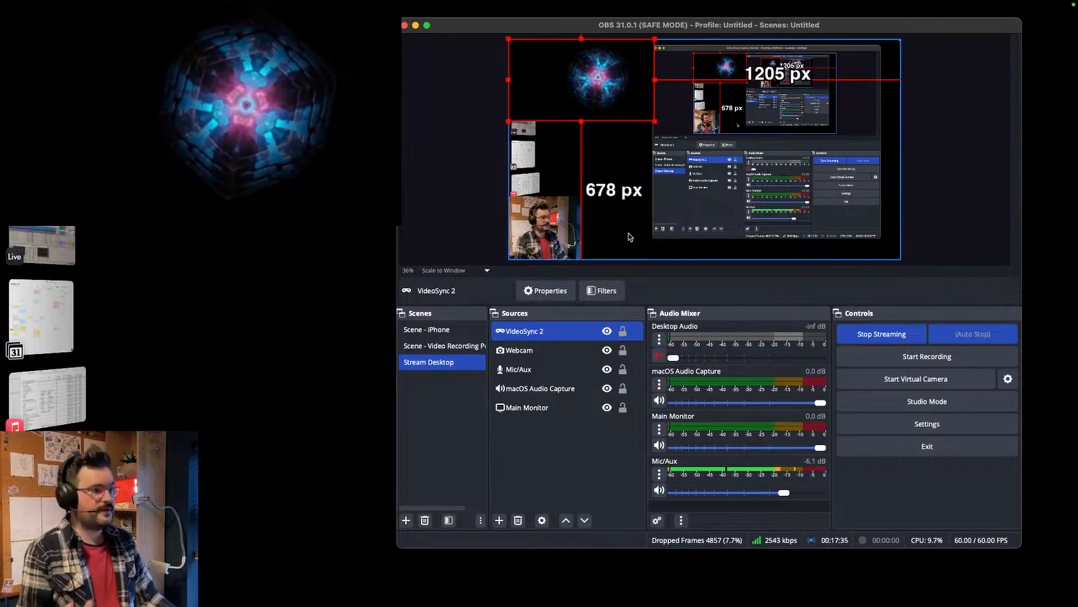
pyautogui.click(42, 246)
pyautogui.hscroll(-5, 421, 325)
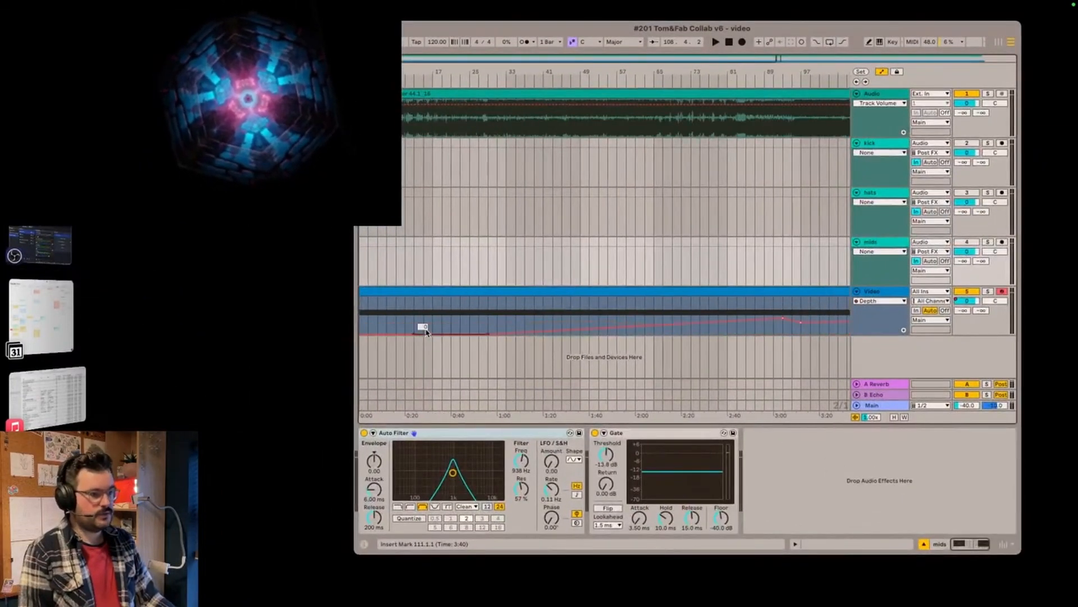
pyautogui.click(366, 313)
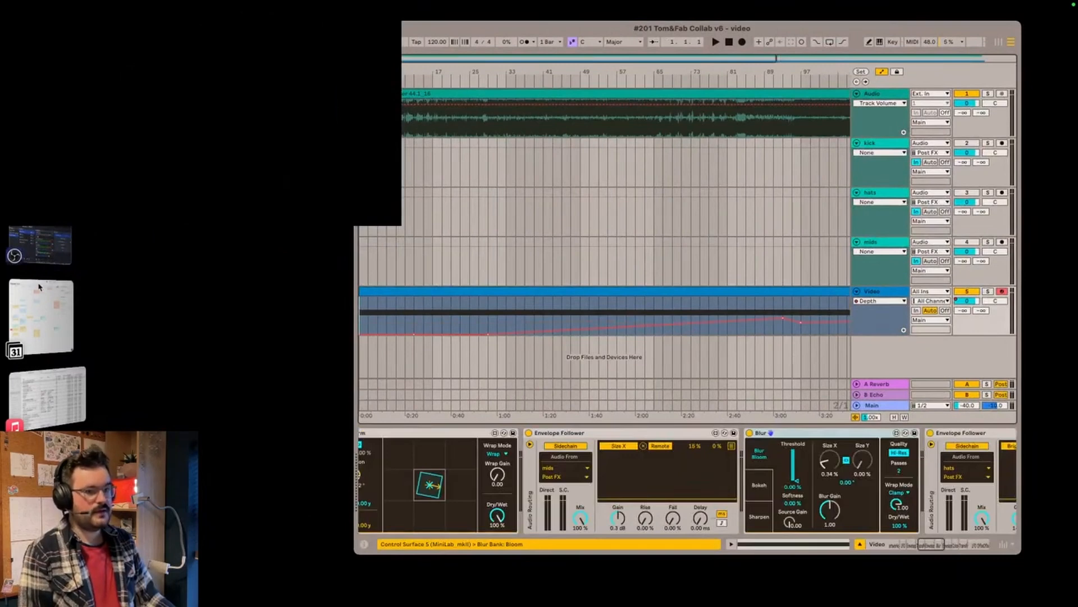
pyautogui.click(39, 246)
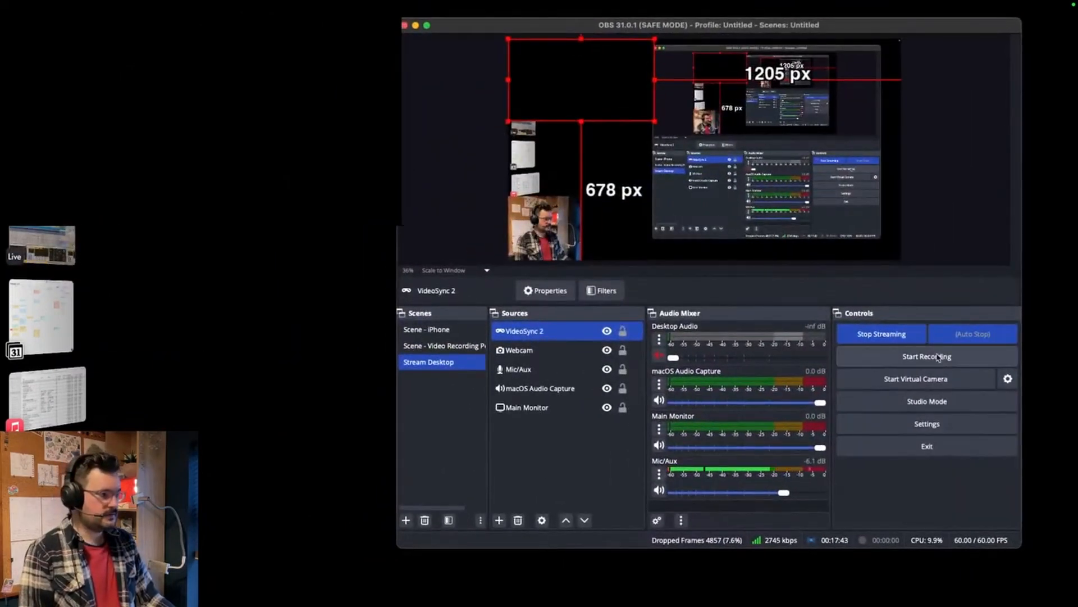
pyautogui.click(57, 240)
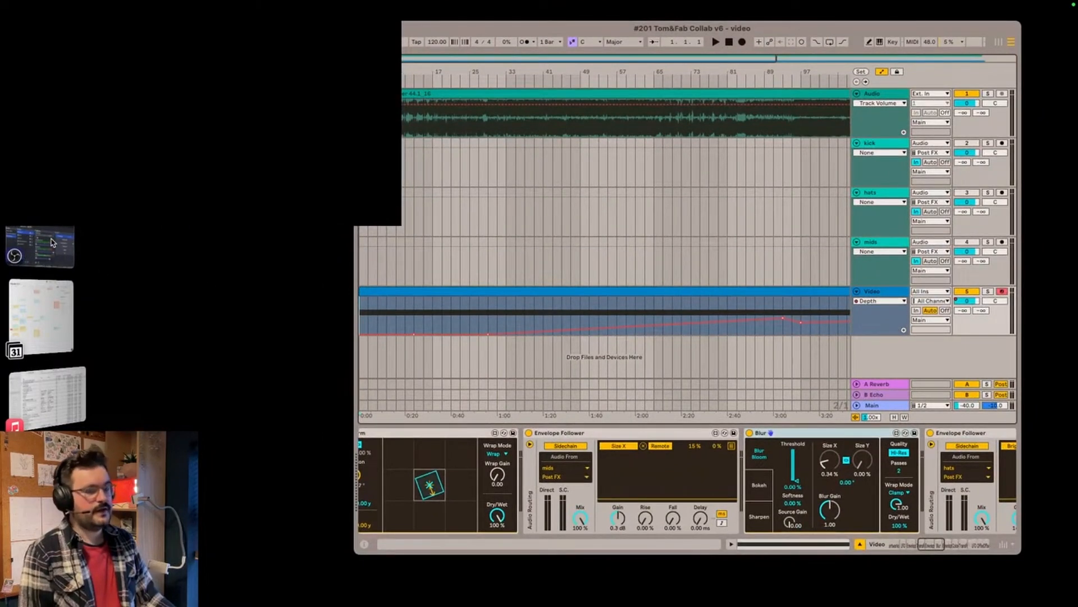
pyautogui.click(56, 242)
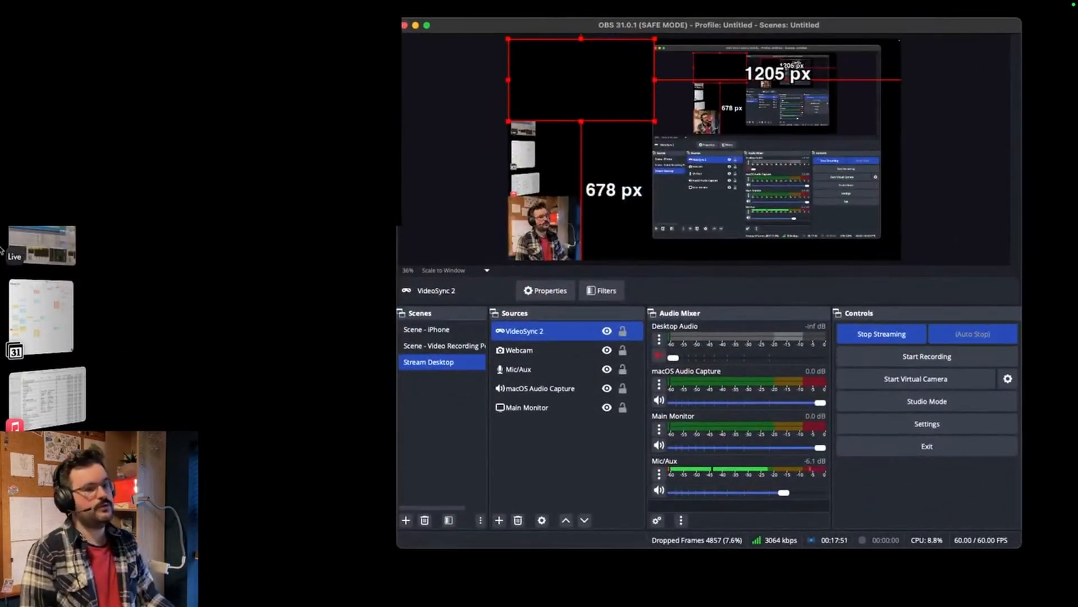
pyautogui.click(42, 244)
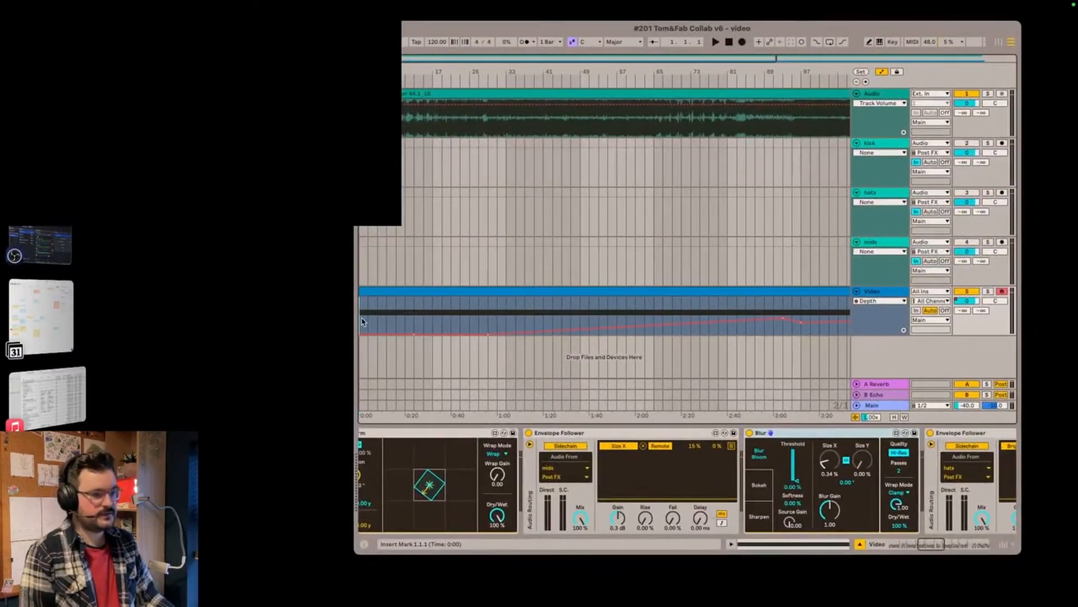
pyautogui.click(39, 244)
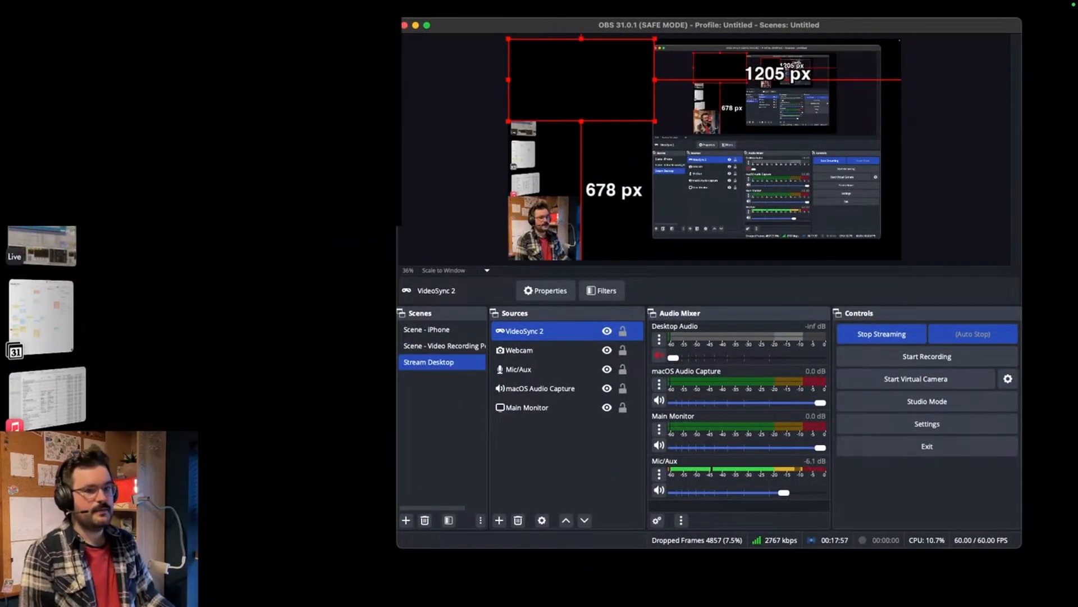
pyautogui.click(47, 393)
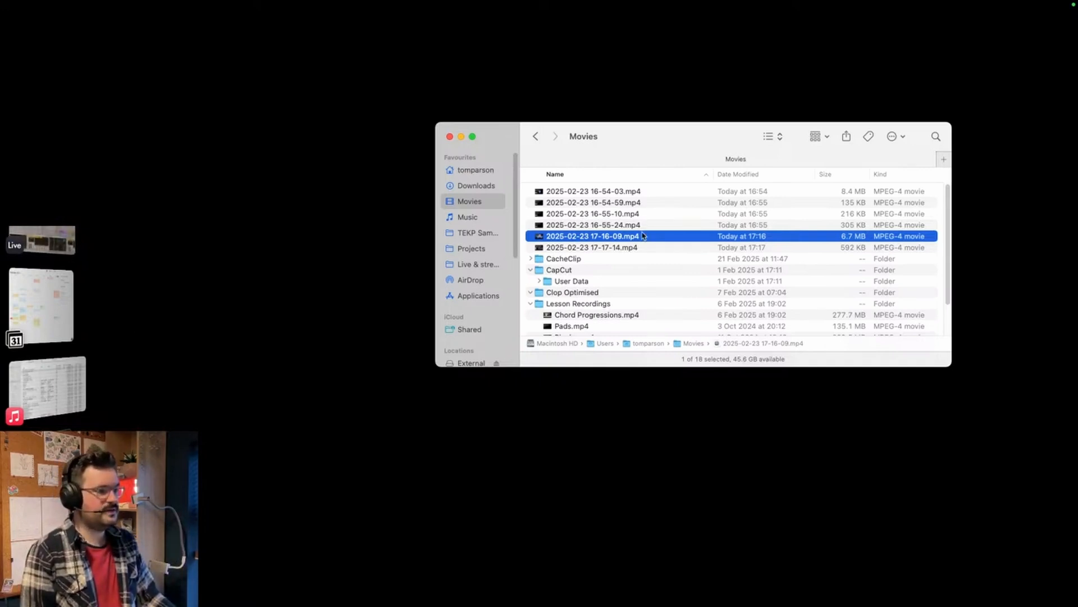
pyautogui.press('space')
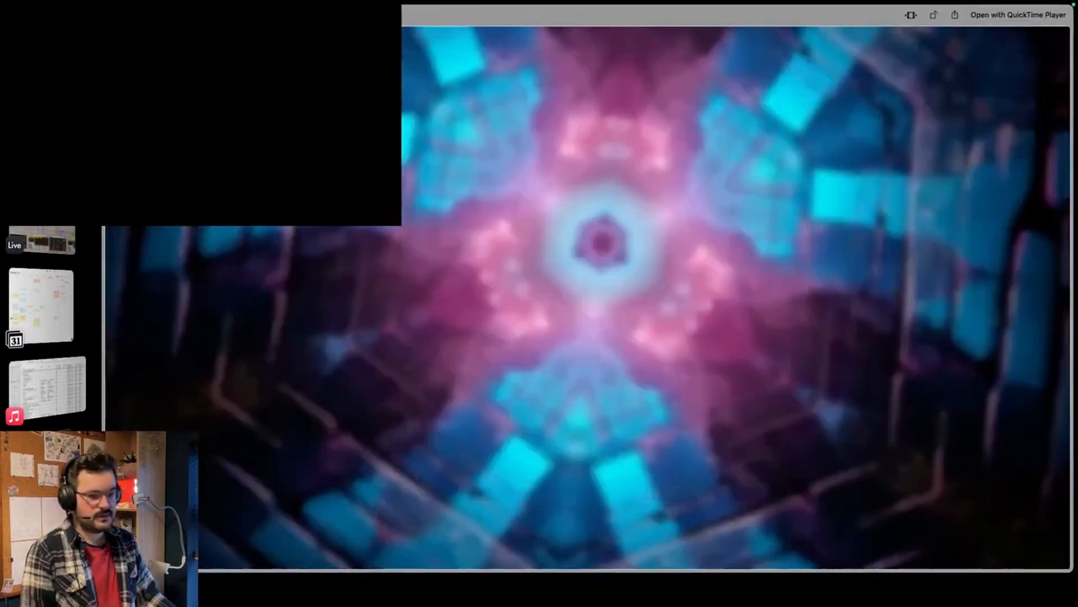
pyautogui.moveTo(104, 571); pyautogui.dragTo(362, 419)
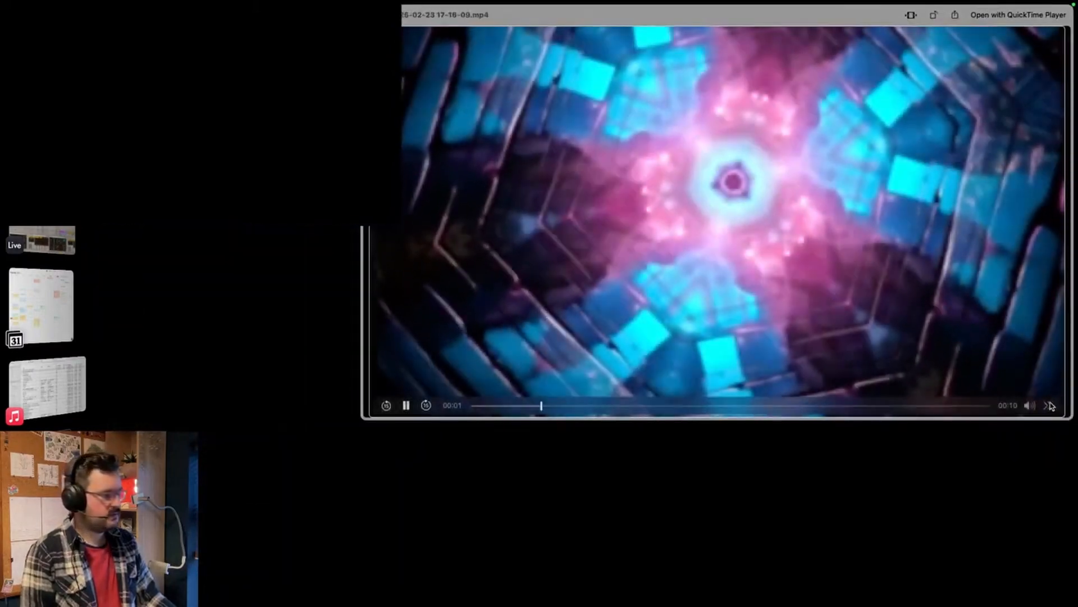
pyautogui.click(1031, 406)
pyautogui.moveTo(778, 19); pyautogui.dragTo(761, 115)
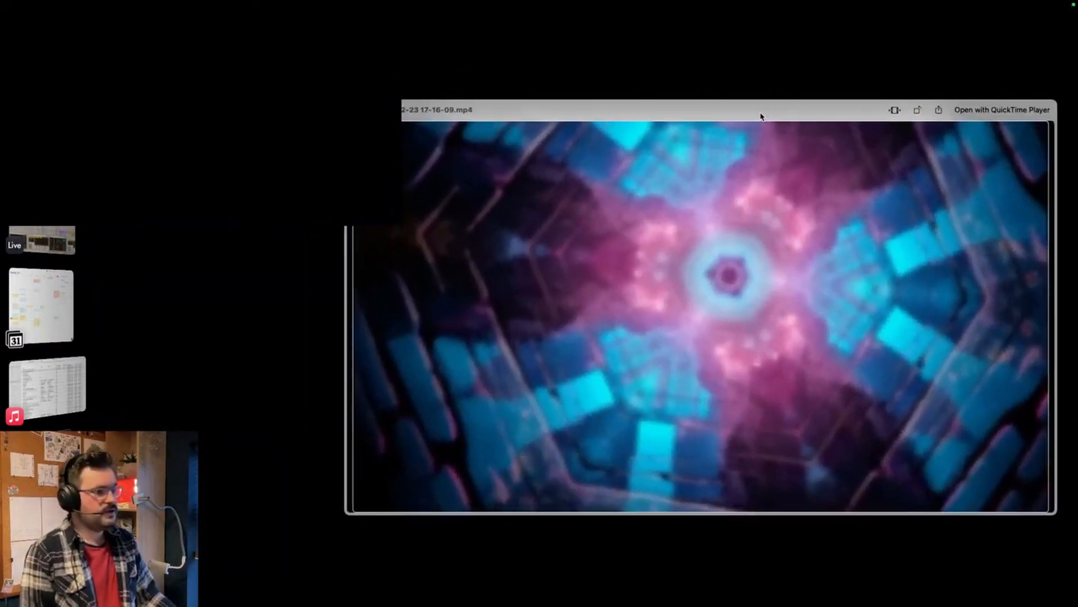
pyautogui.moveTo(348, 512); pyautogui.dragTo(481, 452)
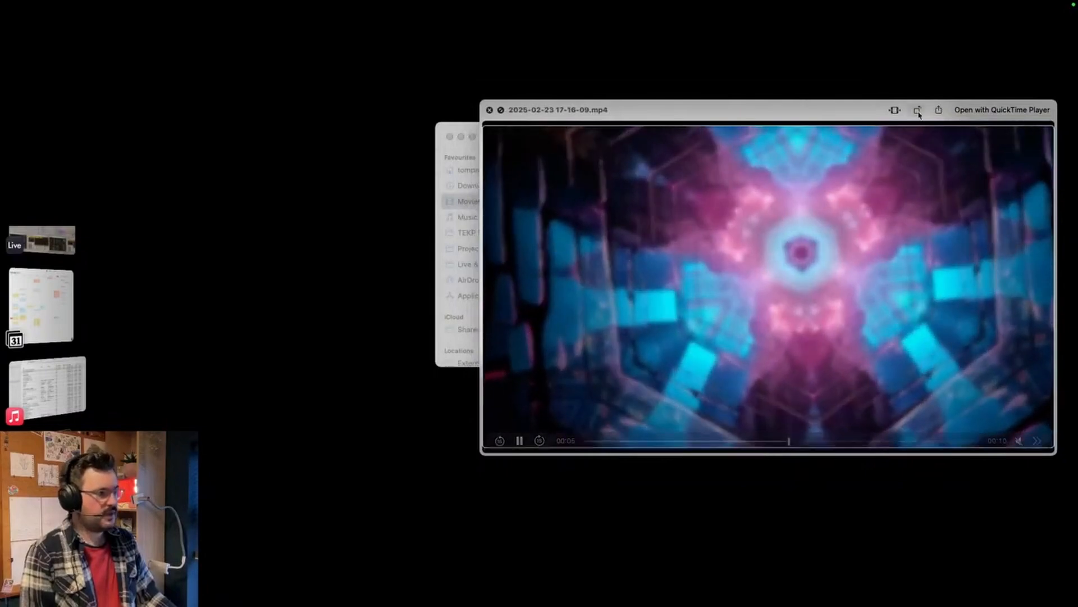
pyautogui.moveTo(874, 111); pyautogui.dragTo(837, 139)
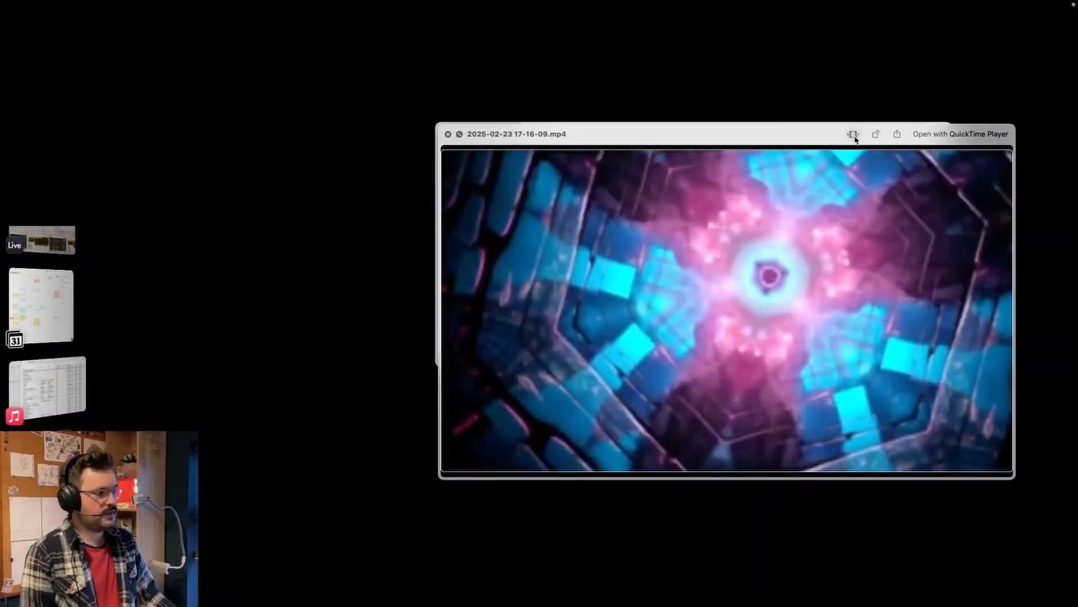
pyautogui.click(854, 135)
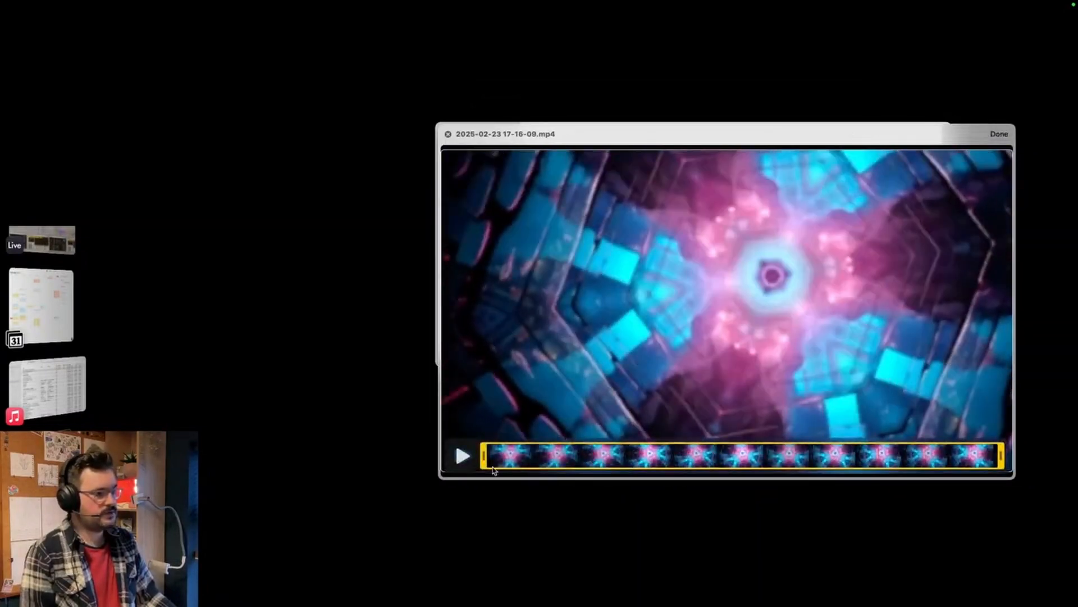
pyautogui.moveTo(485, 460); pyautogui.dragTo(507, 459)
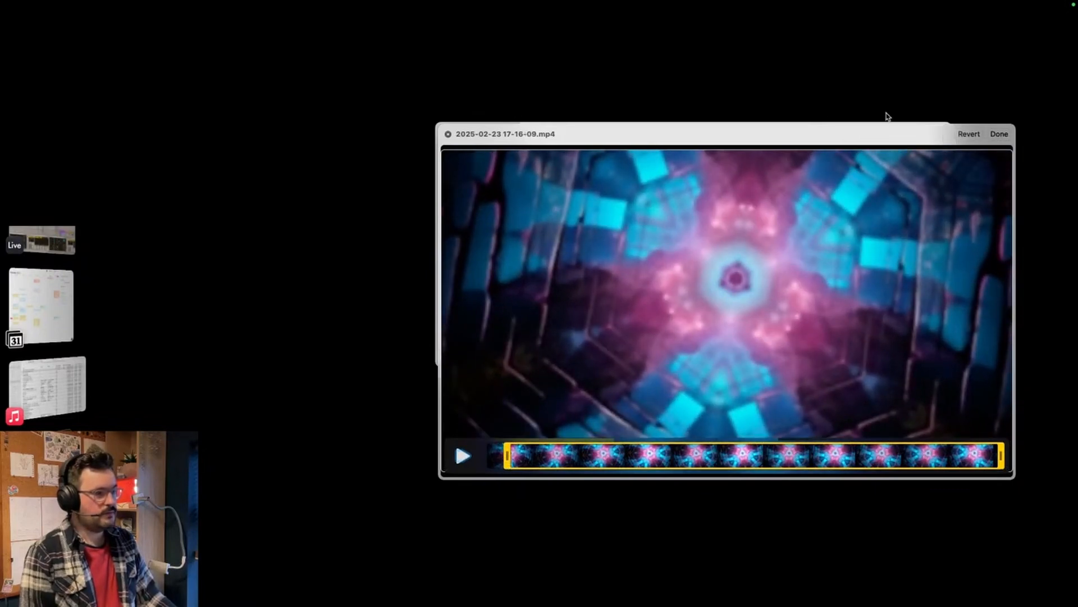
pyautogui.moveTo(507, 460)
pyautogui.mouseDown()
pyautogui.moveTo(525, 459)
pyautogui.moveTo(509, 459)
pyautogui.mouseUp()
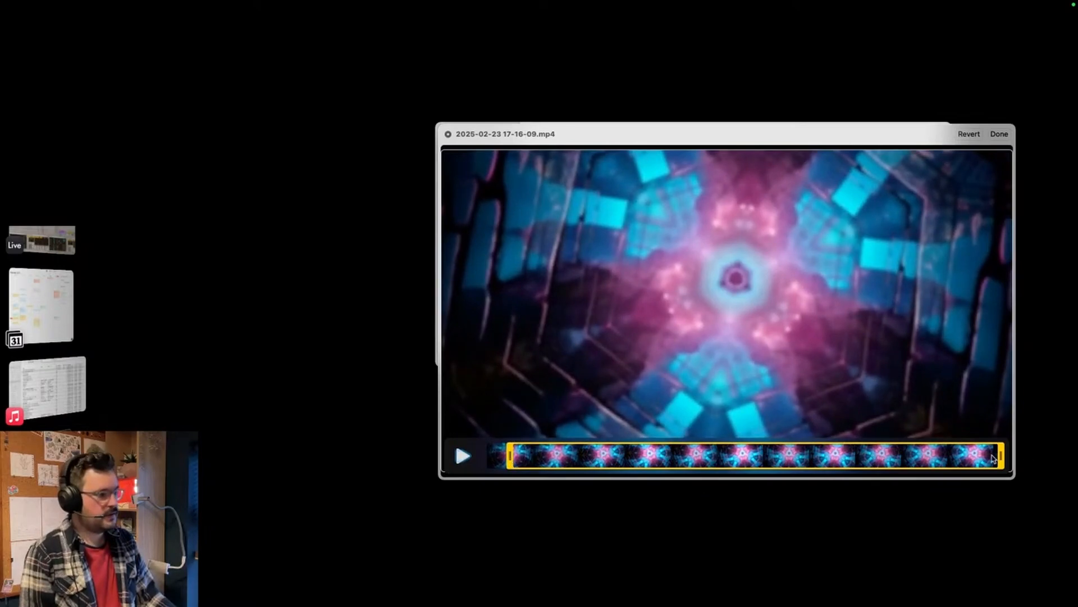
pyautogui.moveTo(993, 458); pyautogui.dragTo(979, 458)
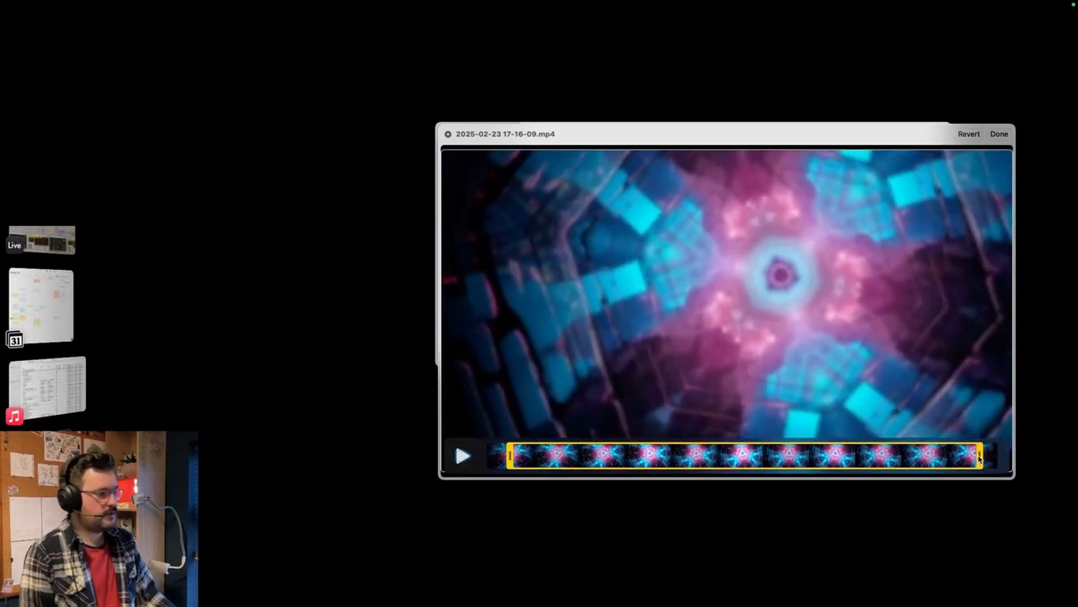
pyautogui.click(1000, 135)
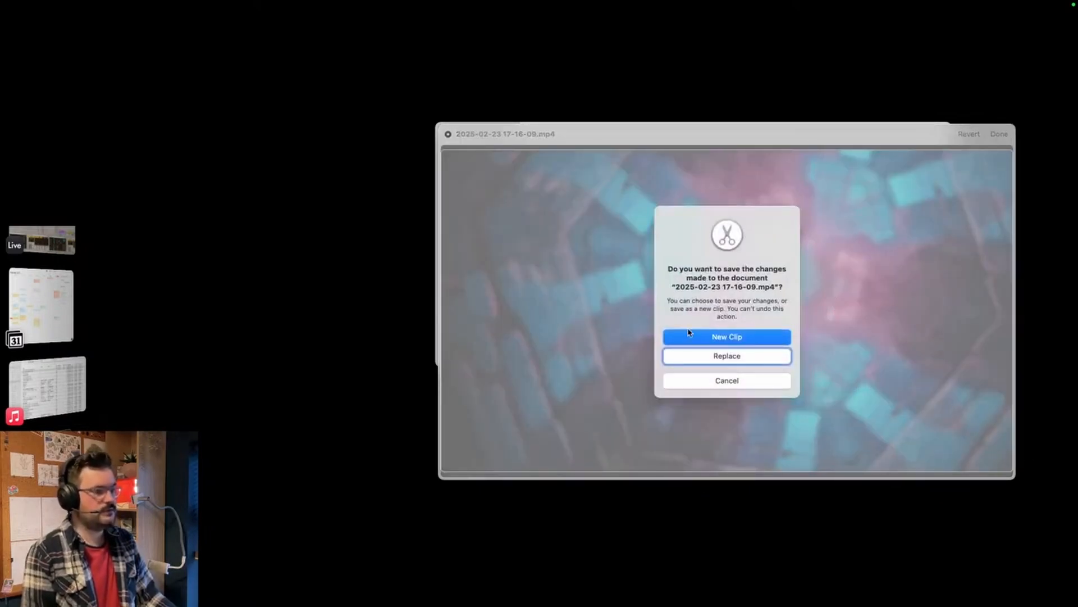
pyautogui.click(728, 357)
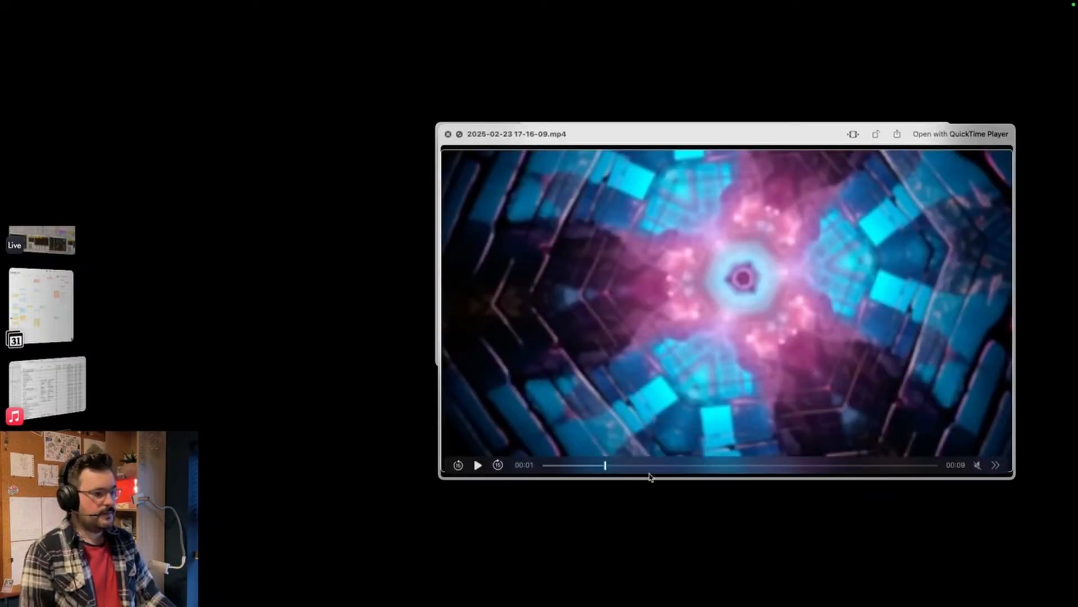
pyautogui.moveTo(607, 468); pyautogui.dragTo(515, 466)
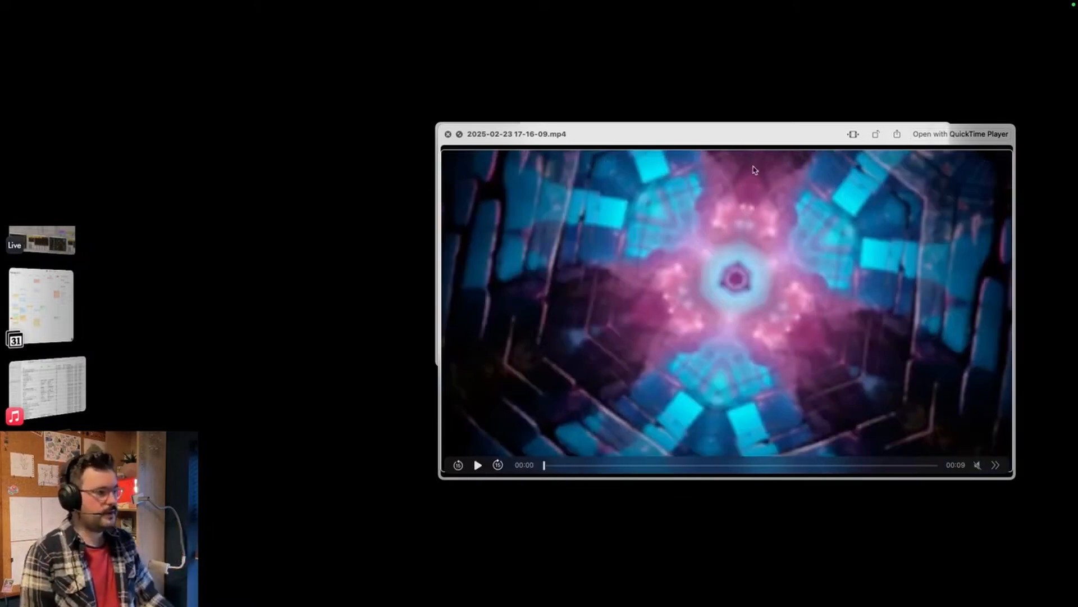
pyautogui.press('space')
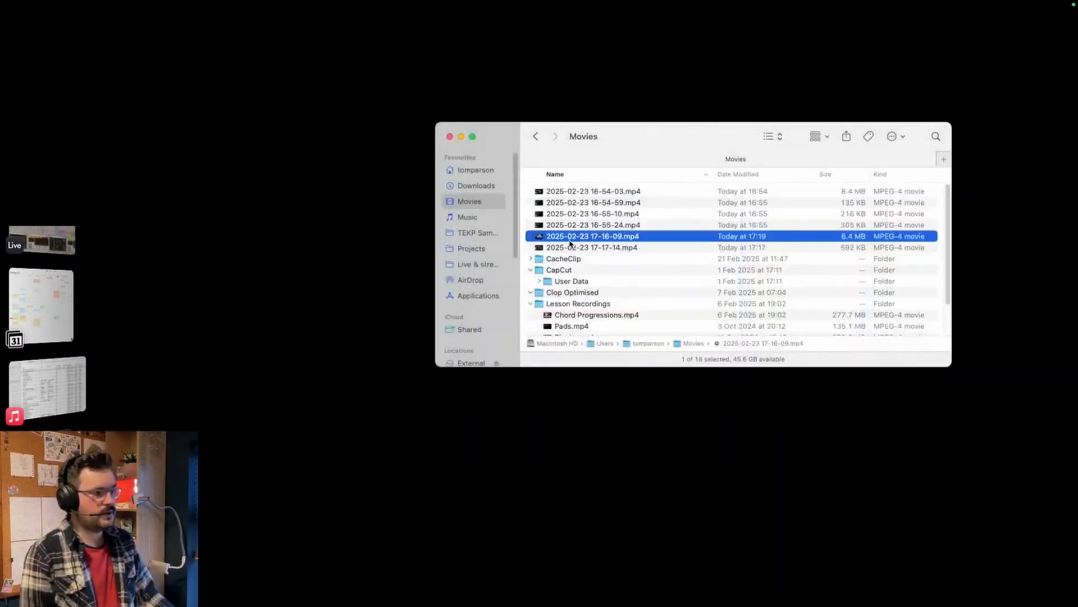
pyautogui.rightClick(569, 240)
pyautogui.moveTo(581, 256)
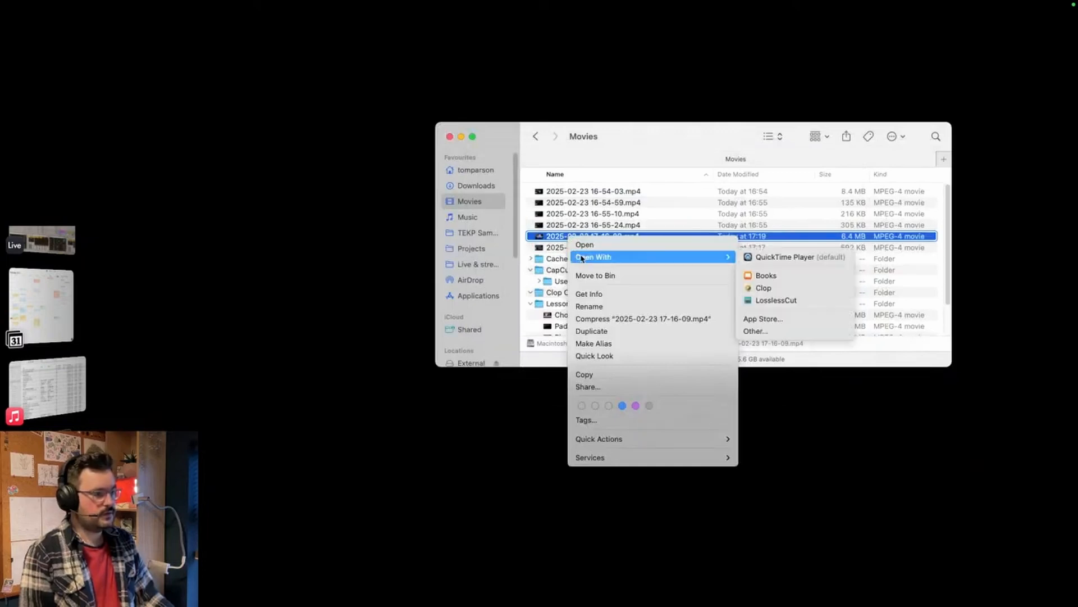
pyautogui.click(770, 257)
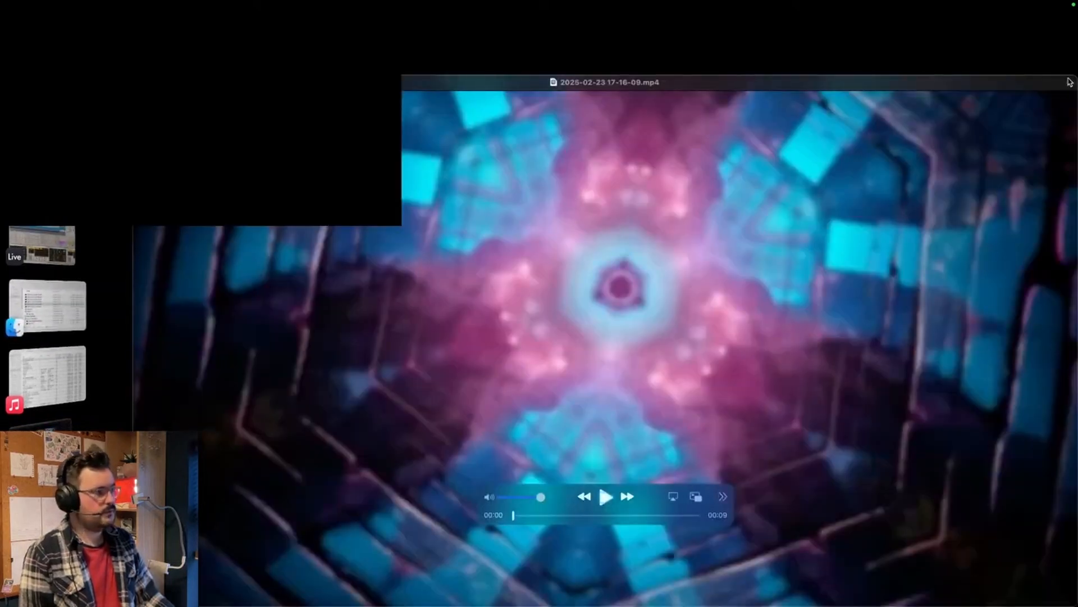
pyautogui.moveTo(1070, 83); pyautogui.dragTo(453, 428)
pyautogui.moveTo(327, 431); pyautogui.dragTo(678, 79)
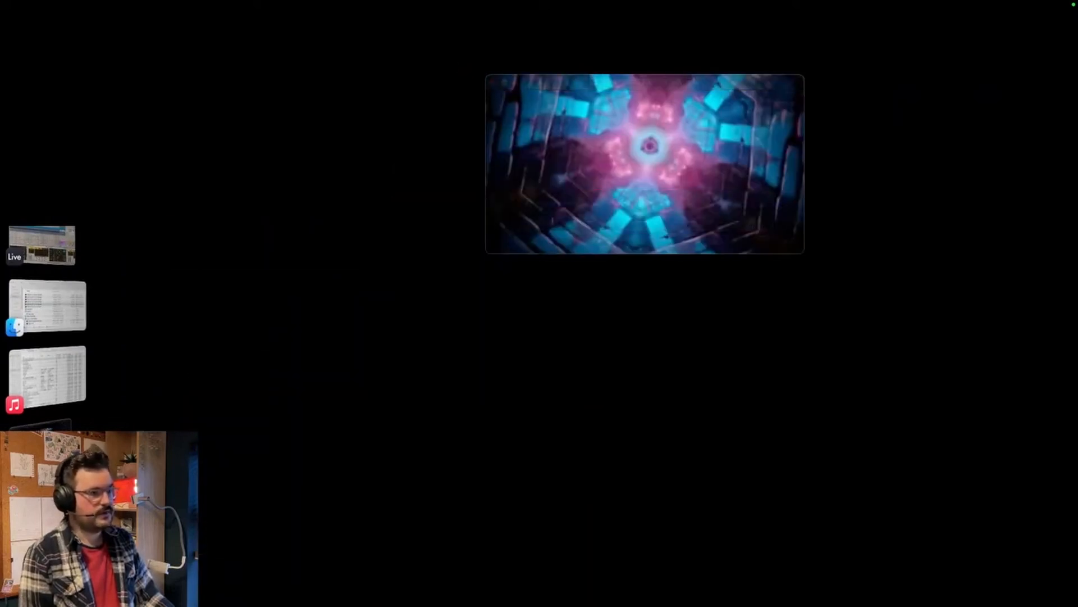
# Enlarge the player window, trim both ends of the clip in QuickTime Player, and close the trimmed version without saving it.
pyautogui.click(132, 7)
pyautogui.click(151, 258)
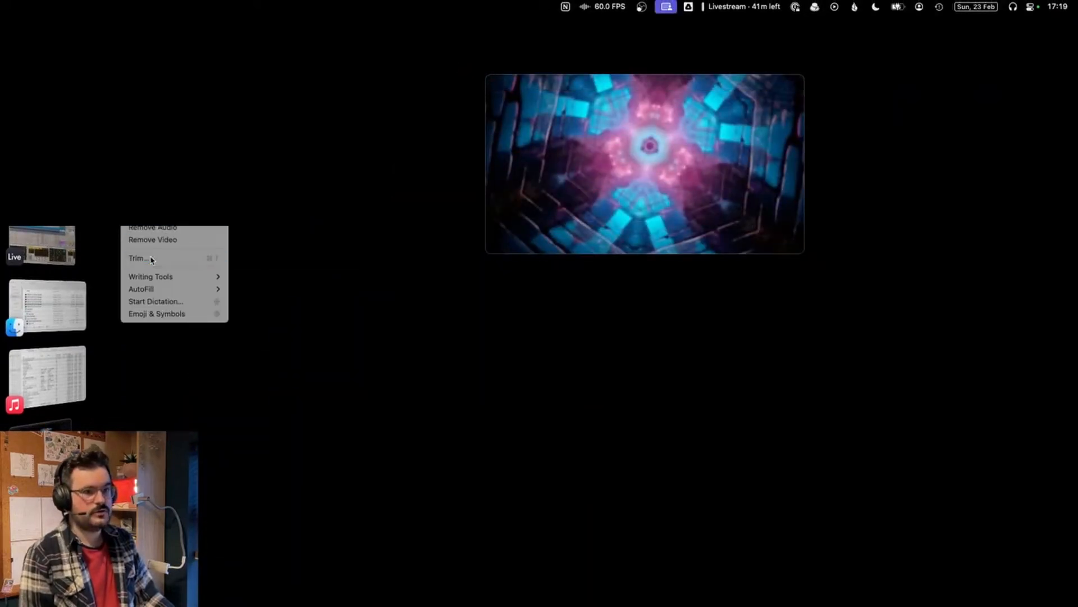
pyautogui.moveTo(803, 250); pyautogui.dragTo(980, 392)
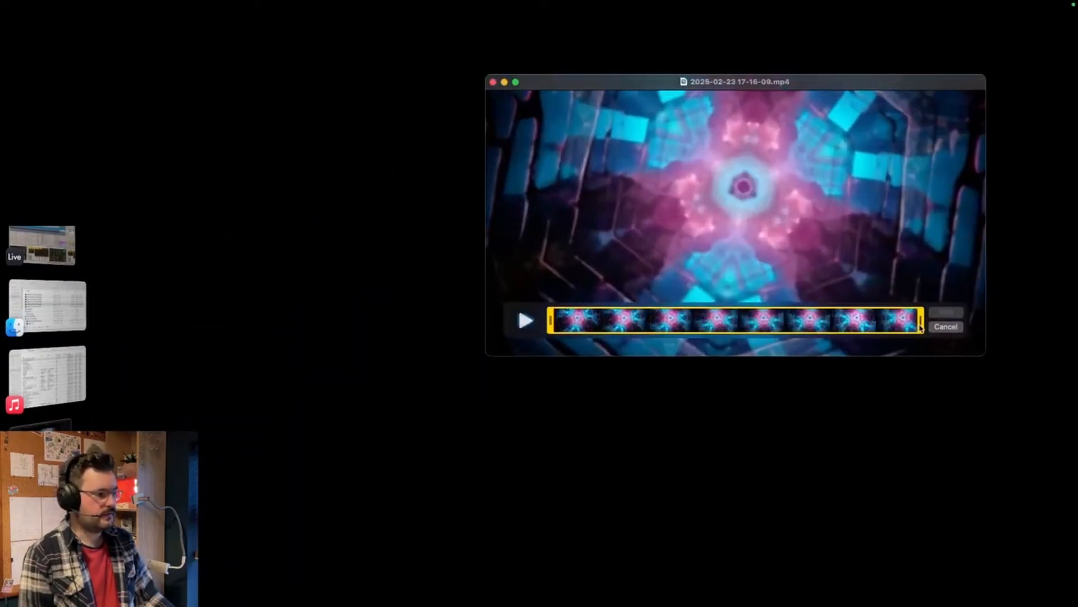
pyautogui.moveTo(921, 327); pyautogui.dragTo(910, 323)
pyautogui.moveTo(550, 323); pyautogui.dragTo(562, 319)
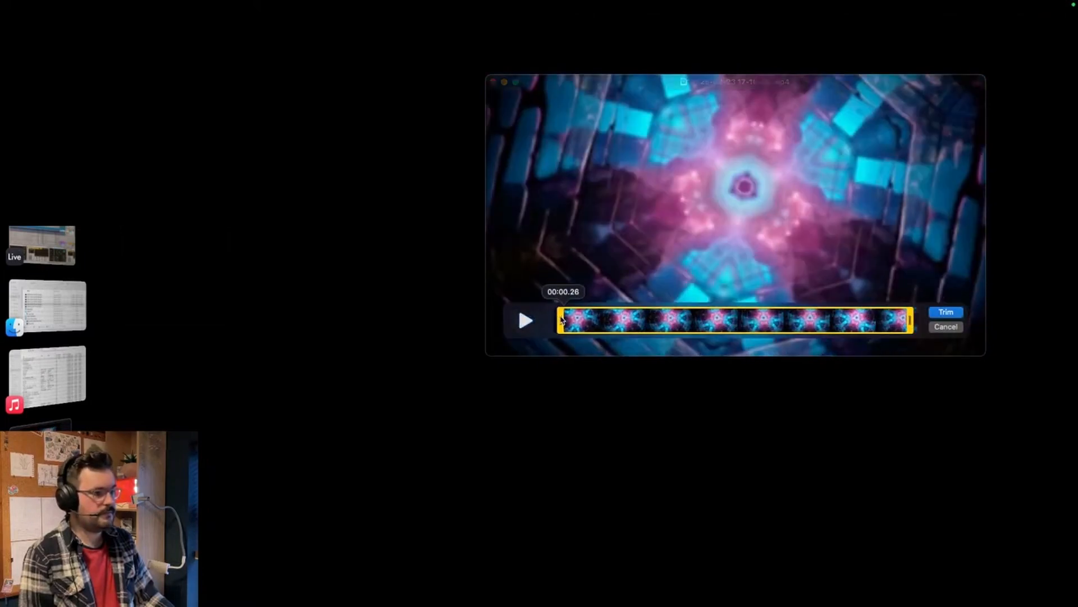
pyautogui.click(945, 311)
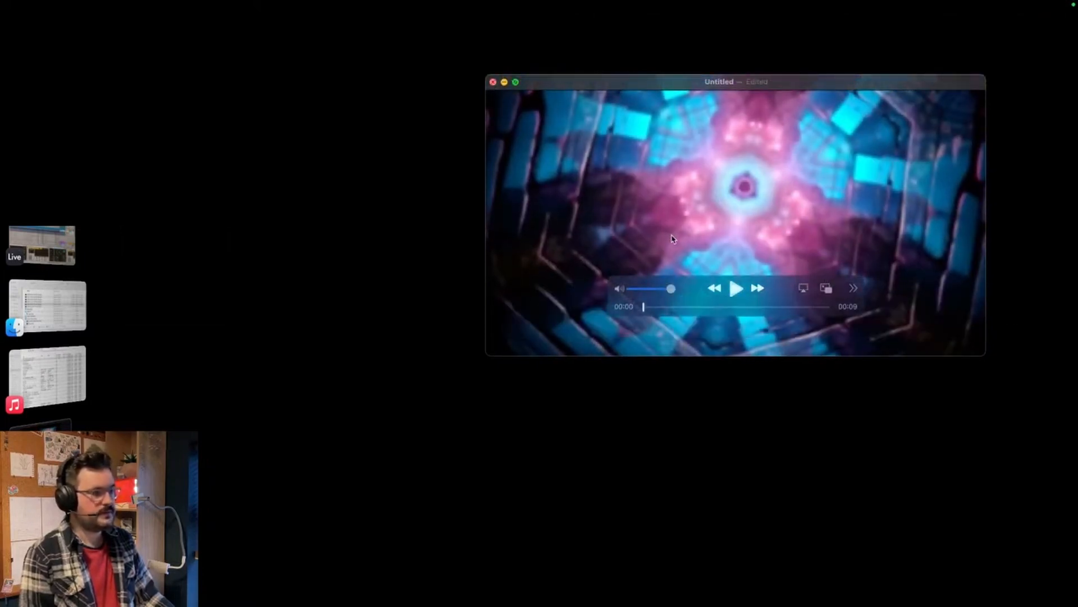
pyautogui.press('super+w')
pyautogui.click(646, 287)
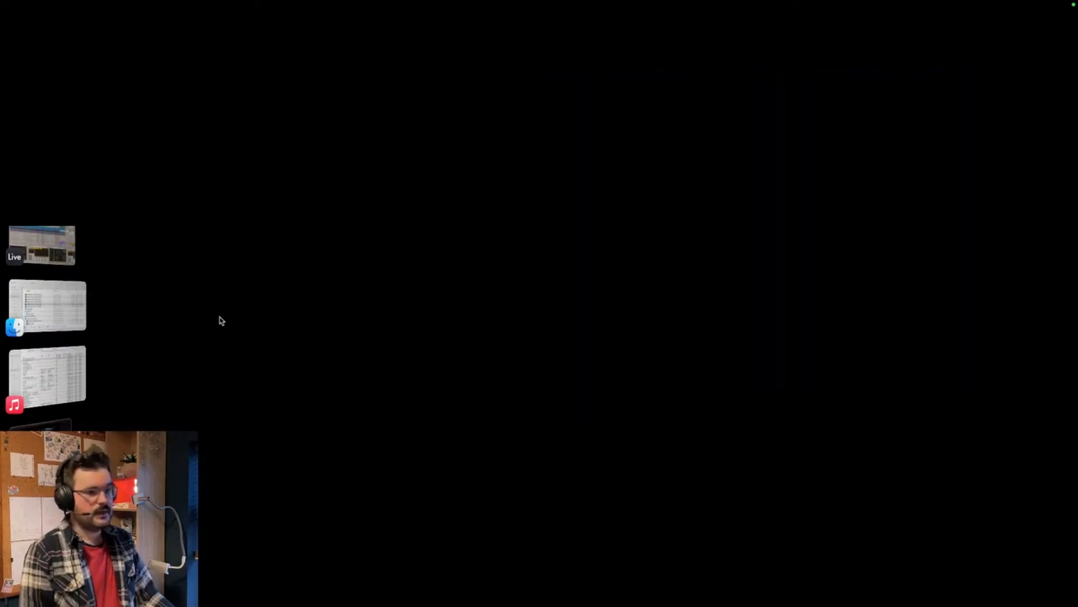
pyautogui.click(56, 308)
pyautogui.press('space')
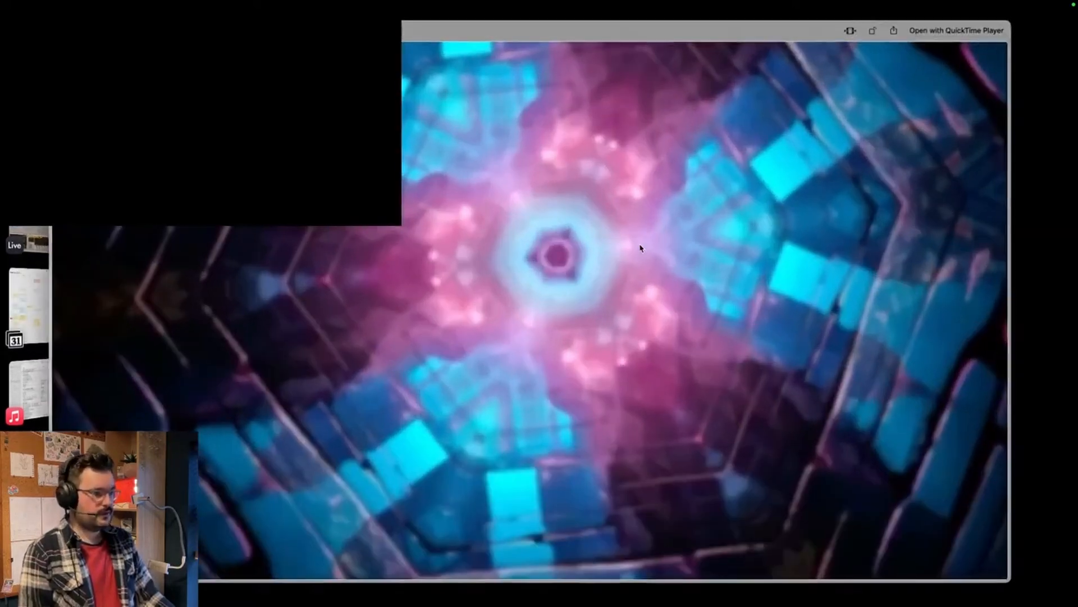
pyautogui.press('space')
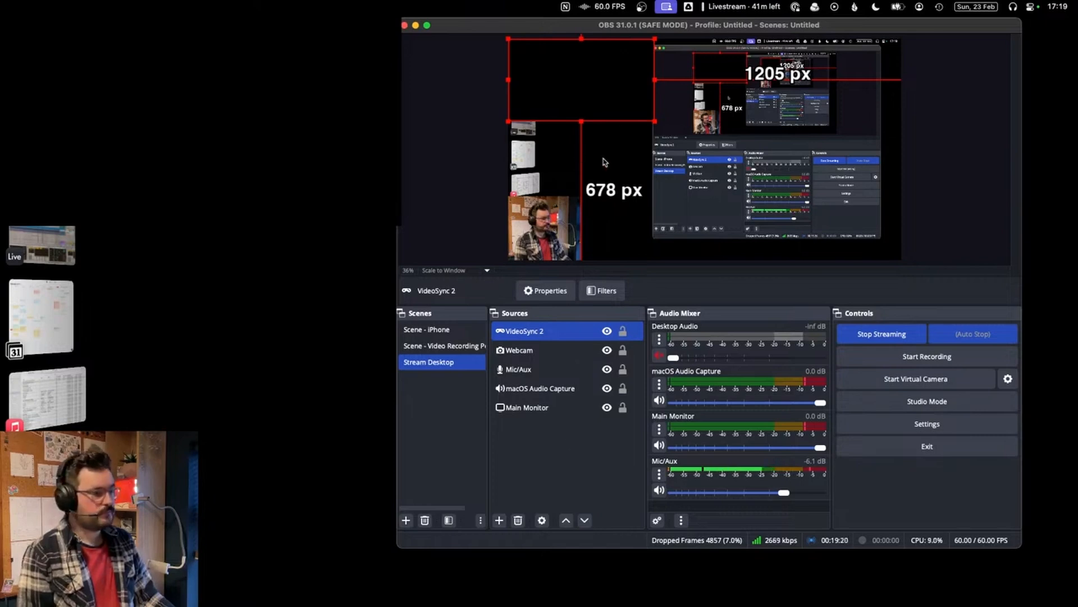
# Check the base canvas and output resolutions in the OBS Video settings, closing the settings without changes.
pyautogui.press('super+comma')
pyautogui.click(472, 193)
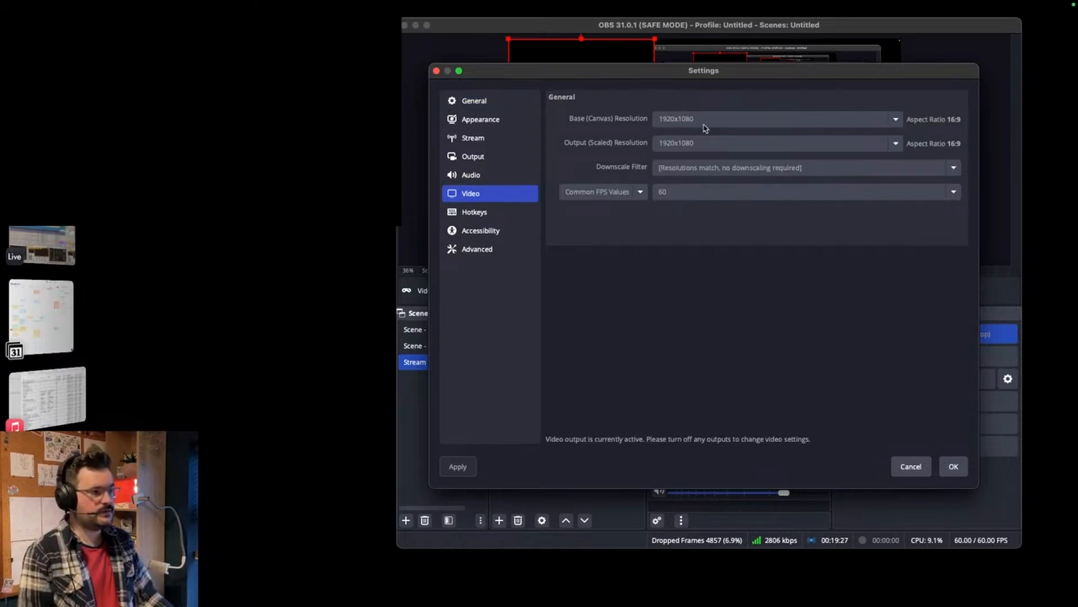
pyautogui.click(437, 71)
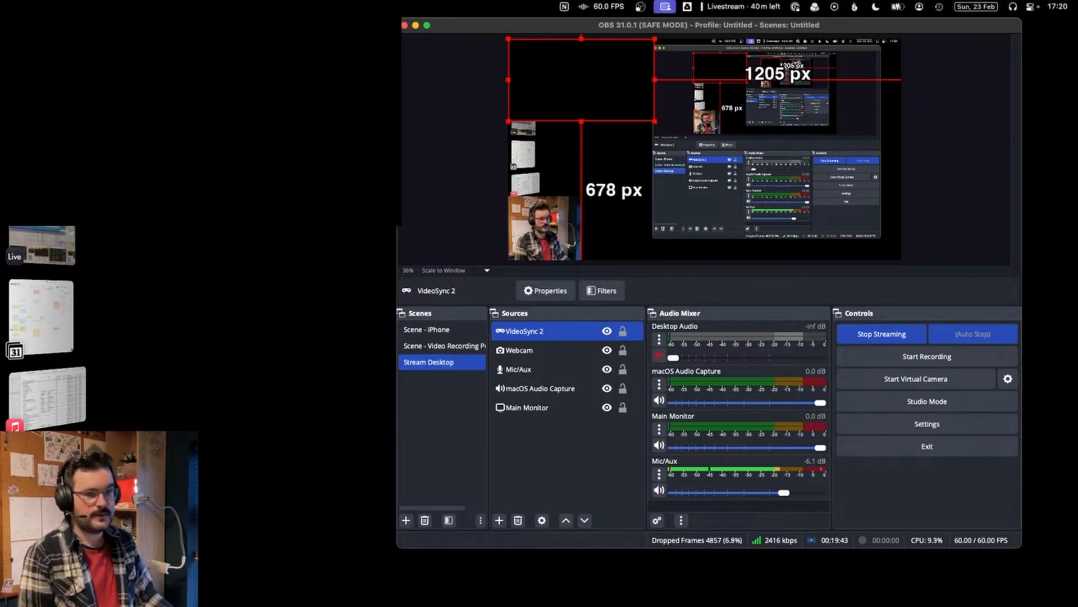
pyautogui.press('super+comma')
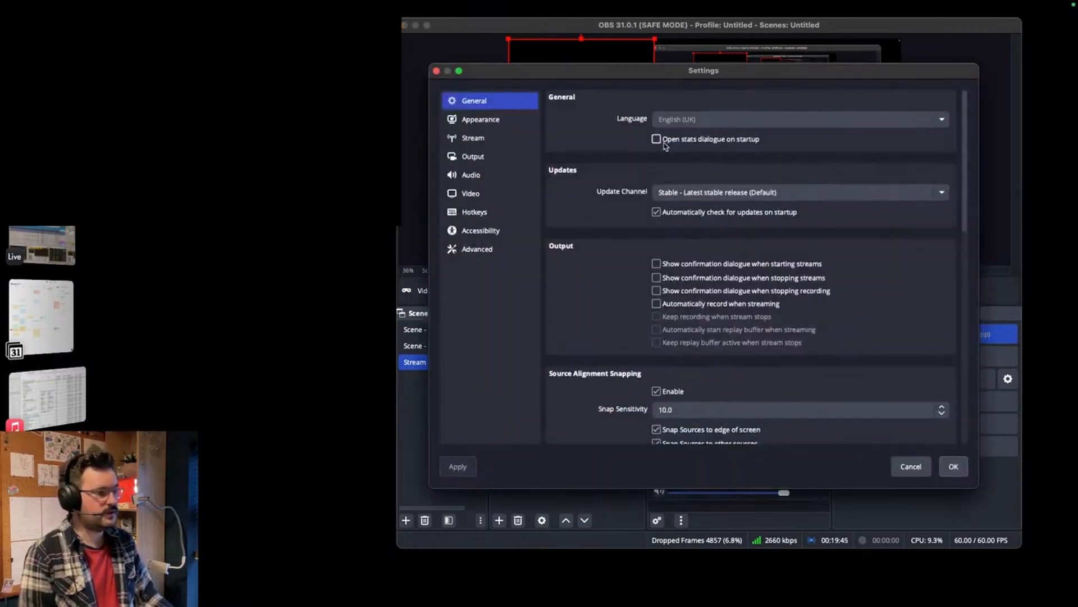
pyautogui.click(461, 194)
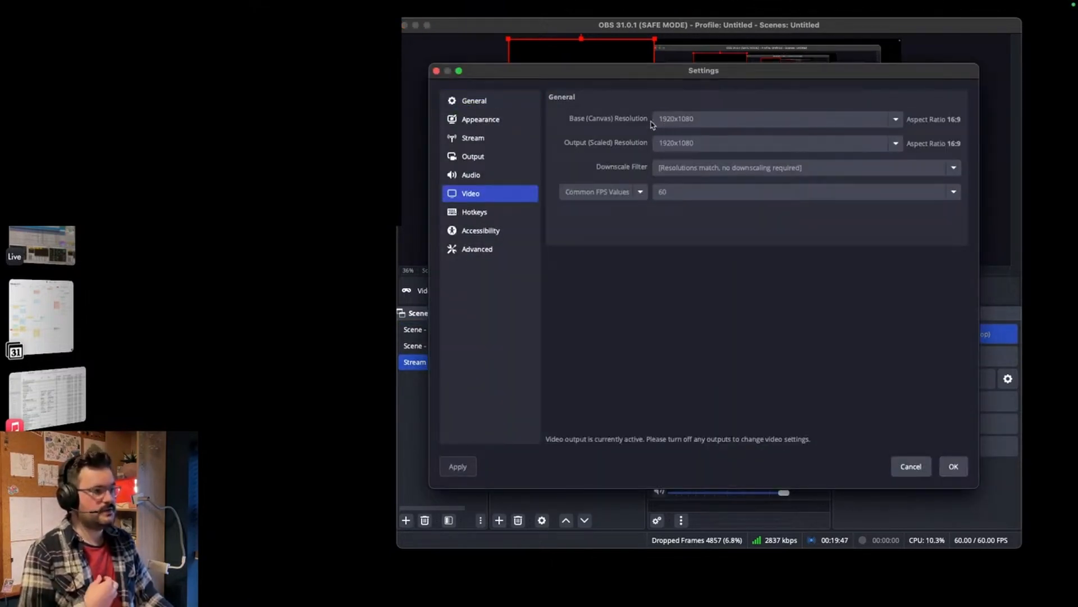
pyautogui.click(436, 71)
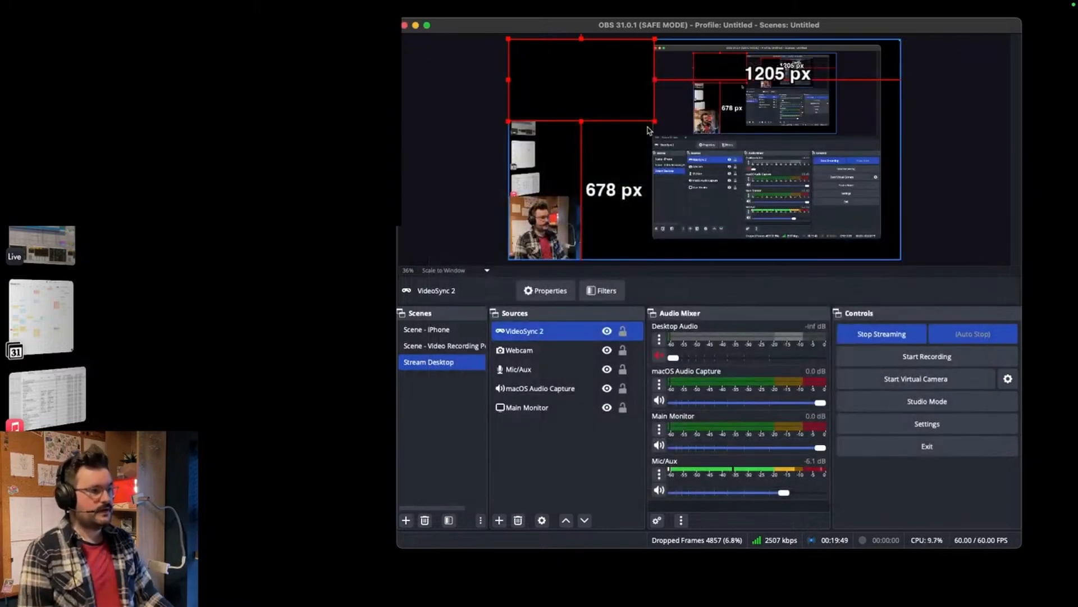
# Resize and reposition the VideoSync 2 source on the canvas, about 87 px from the top edge and 914 px from the right edge.
pyautogui.moveTo(654, 120); pyautogui.dragTo(739, 168)
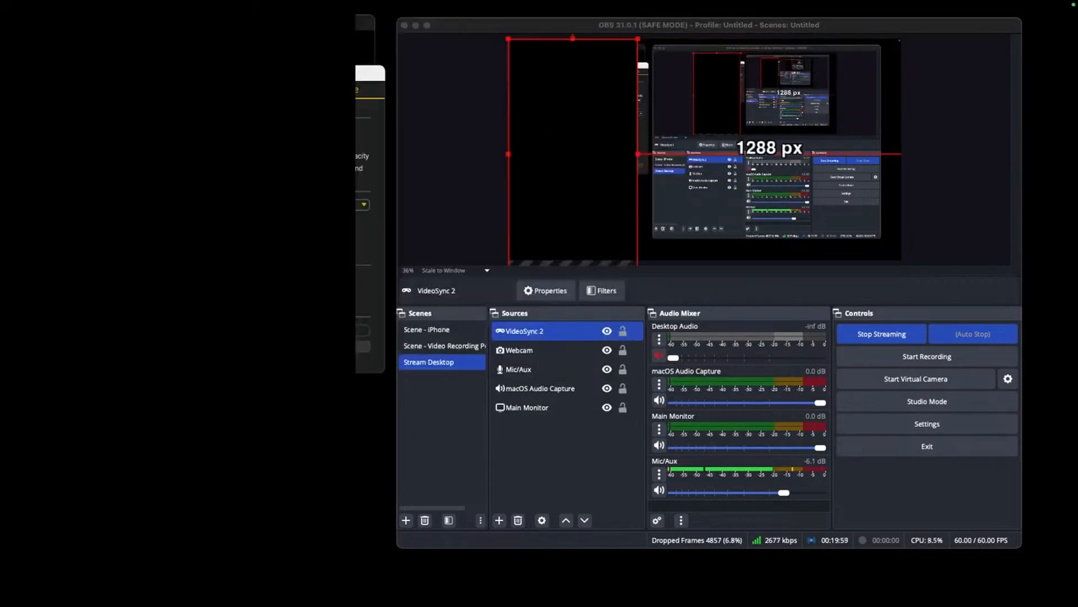
pyautogui.moveTo(621, 146); pyautogui.dragTo(632, 165)
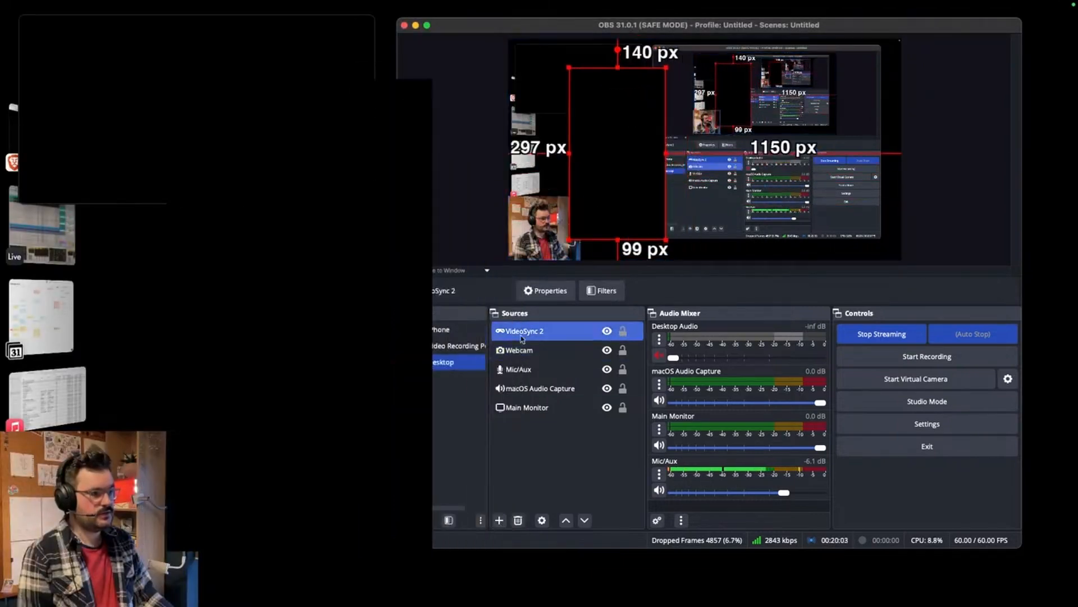
pyautogui.moveTo(640, 182); pyautogui.dragTo(709, 171)
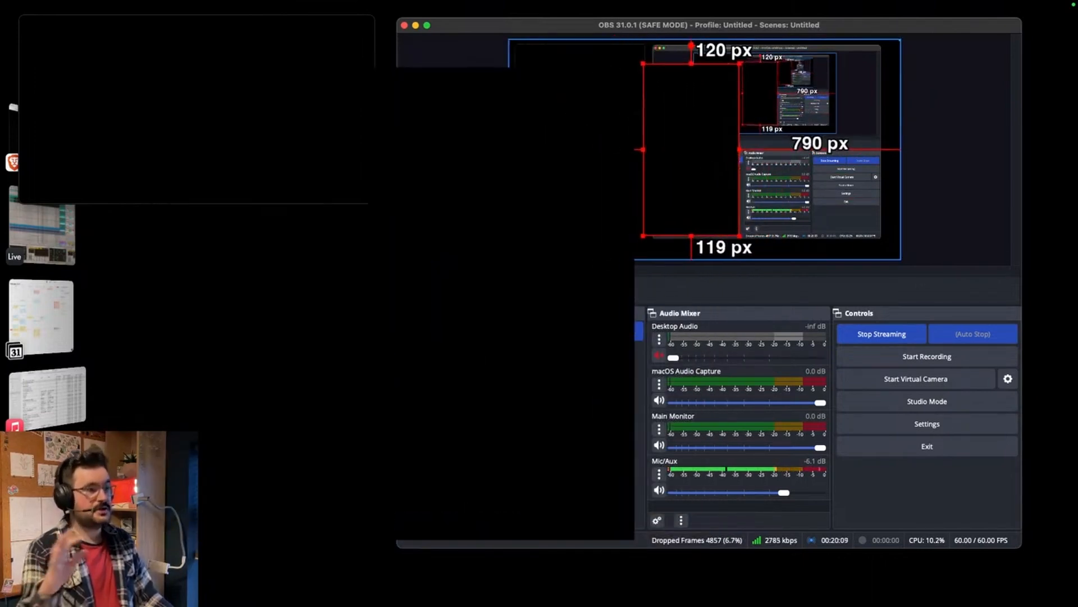
pyautogui.moveTo(659, 119); pyautogui.dragTo(659, 111)
pyautogui.moveTo(725, 212)
pyautogui.mouseDown()
pyautogui.moveTo(751, 254)
pyautogui.moveTo(727, 217)
pyautogui.mouseUp()
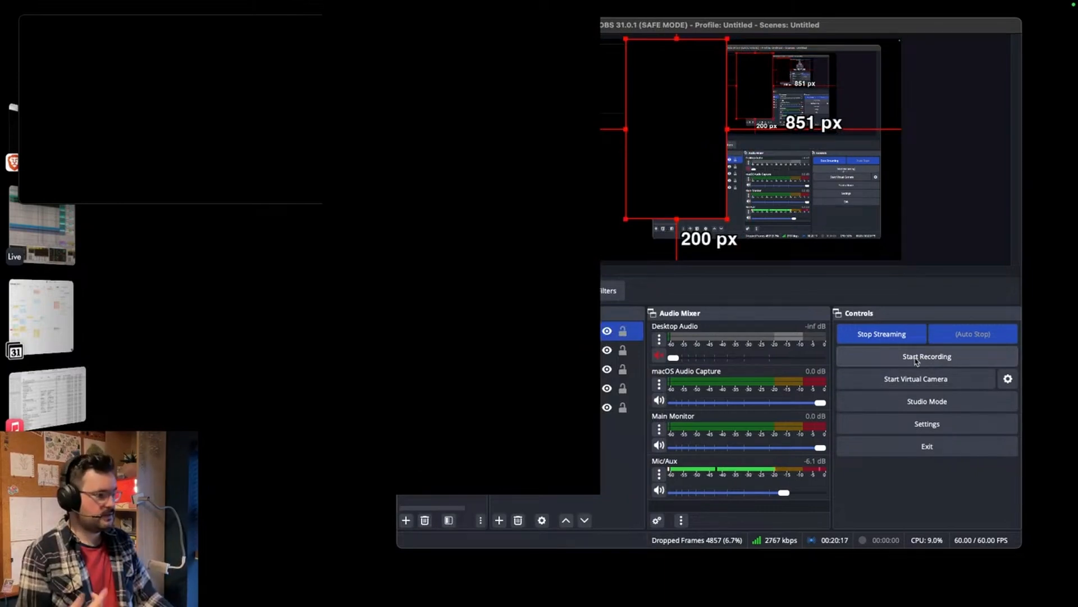
pyautogui.moveTo(710, 157); pyautogui.dragTo(689, 166)
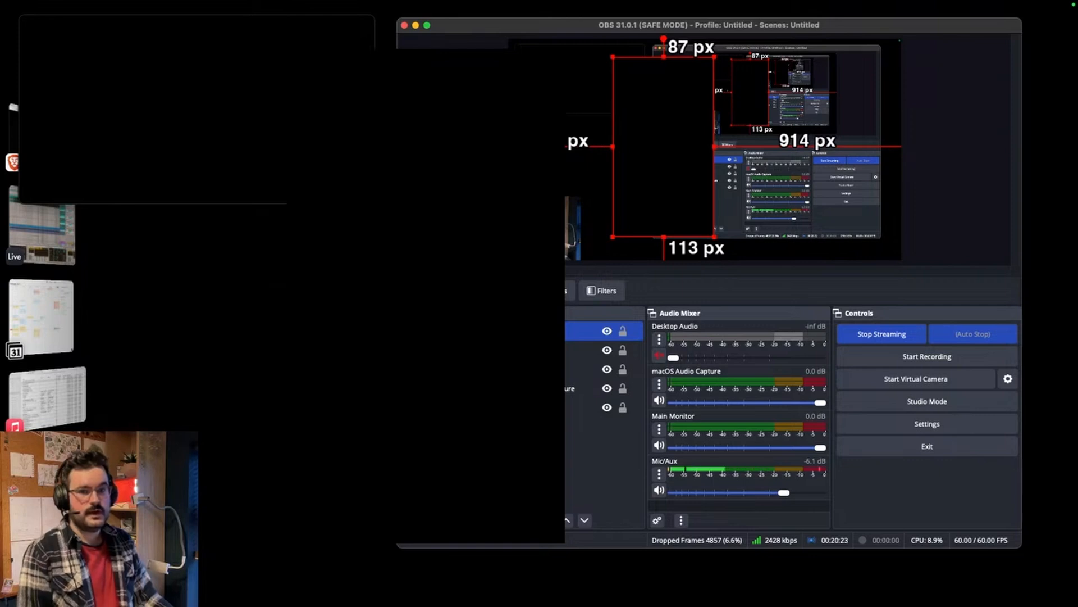
# Bring the Videosync Main Out window forward and move it slightly across the desktop.
pyautogui.click(331, 126)
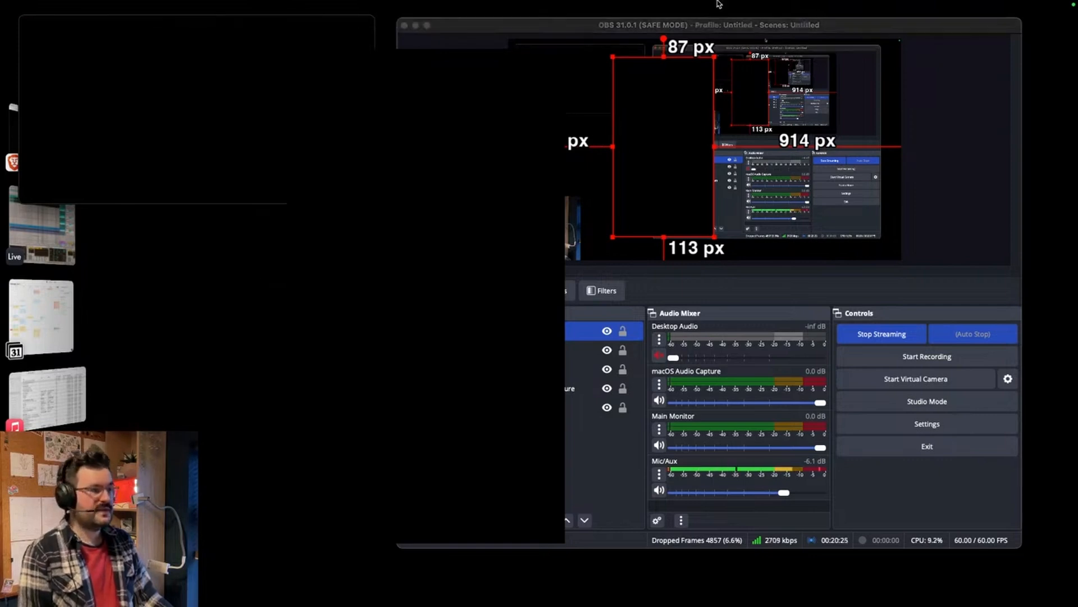
pyautogui.moveTo(718, 3)
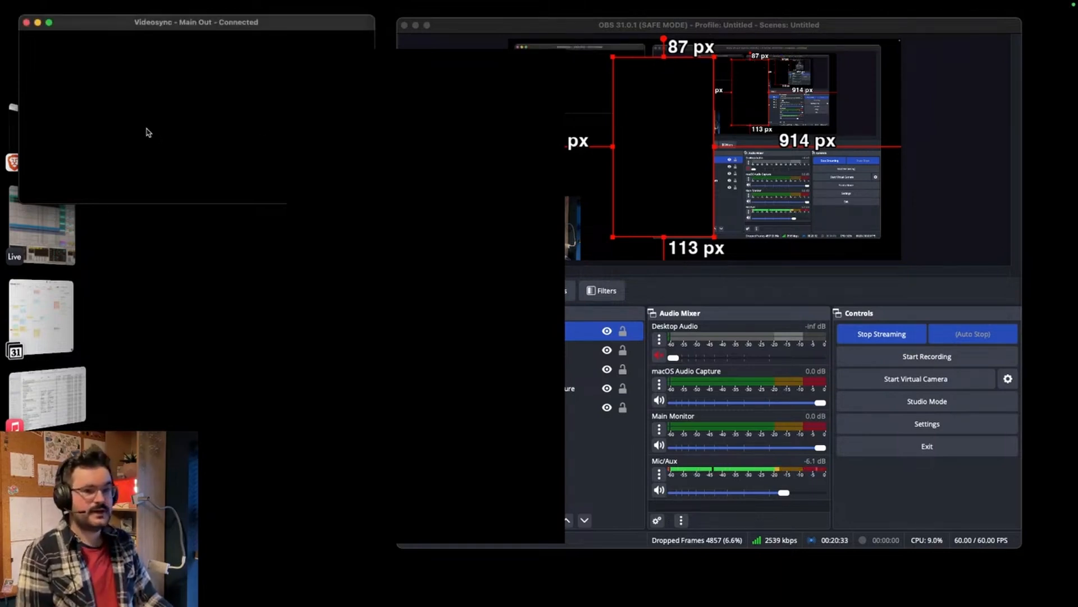
pyautogui.moveTo(93, 146); pyautogui.dragTo(149, 165)
# Switch to the Brave browser showing the BlackHole audio driver page and nudge its window into place.
pyautogui.click(49, 141)
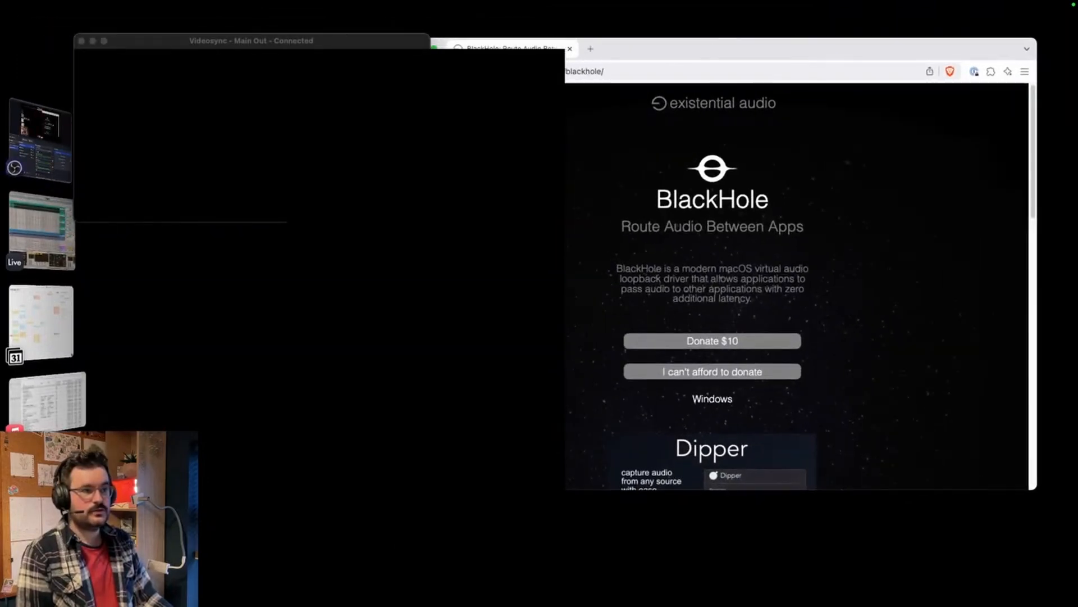
pyautogui.moveTo(629, 53); pyautogui.dragTo(615, 52)
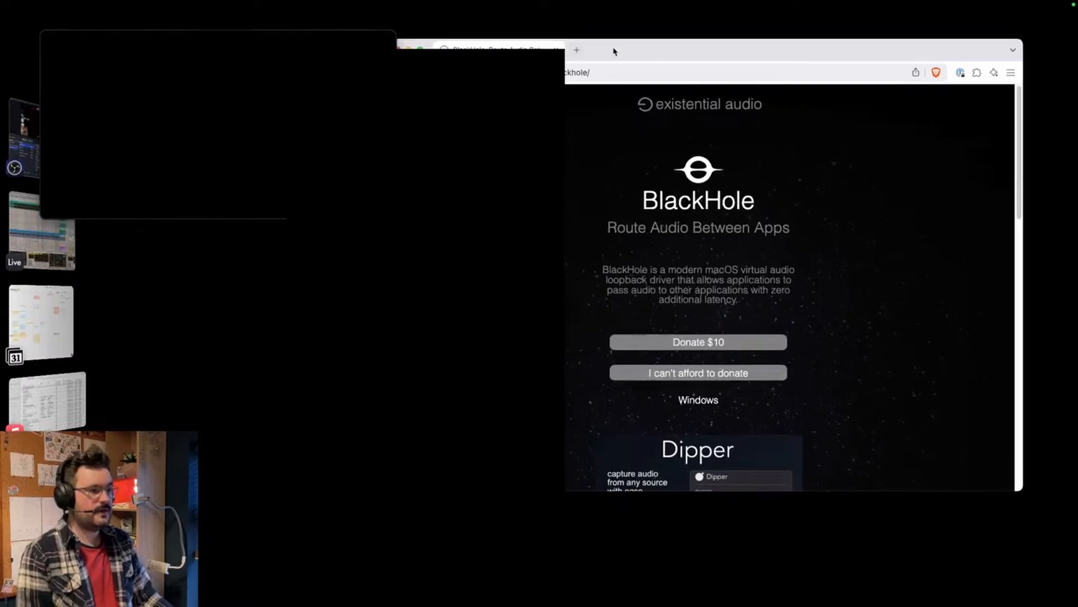
pyautogui.moveTo(614, 51); pyautogui.dragTo(603, 51)
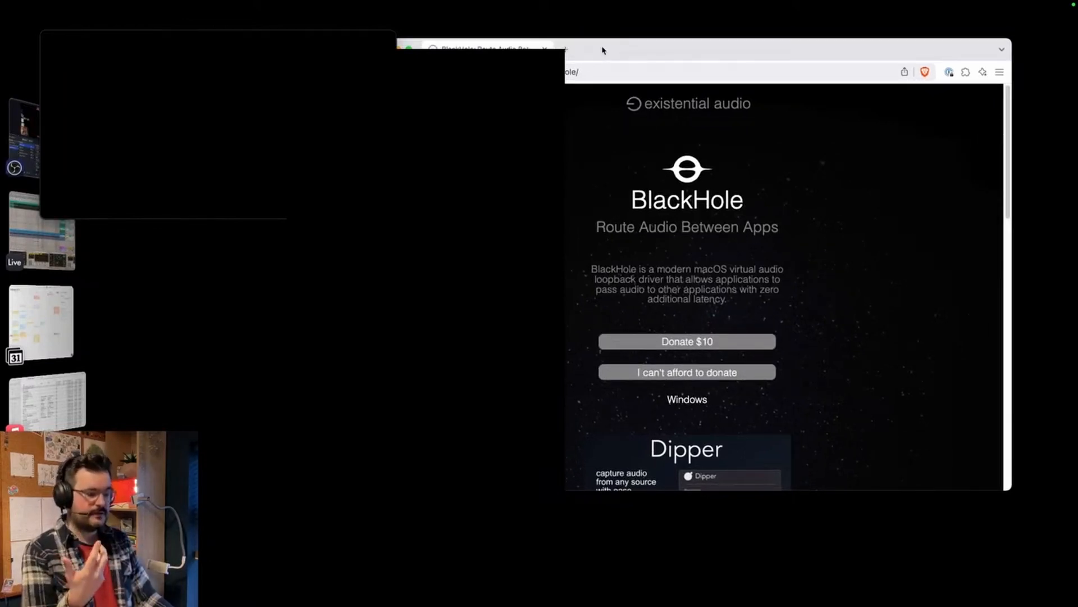
# Open the bookmarked Buffer publishing calendar in a new tab and shift the browser window slightly.
pyautogui.click(571, 50)
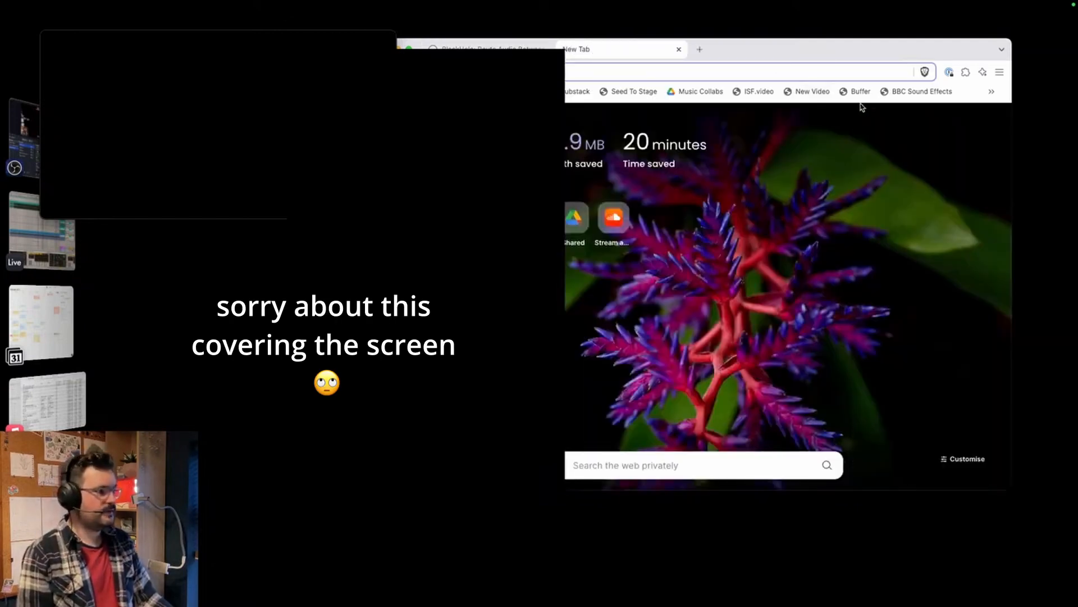
pyautogui.click(859, 92)
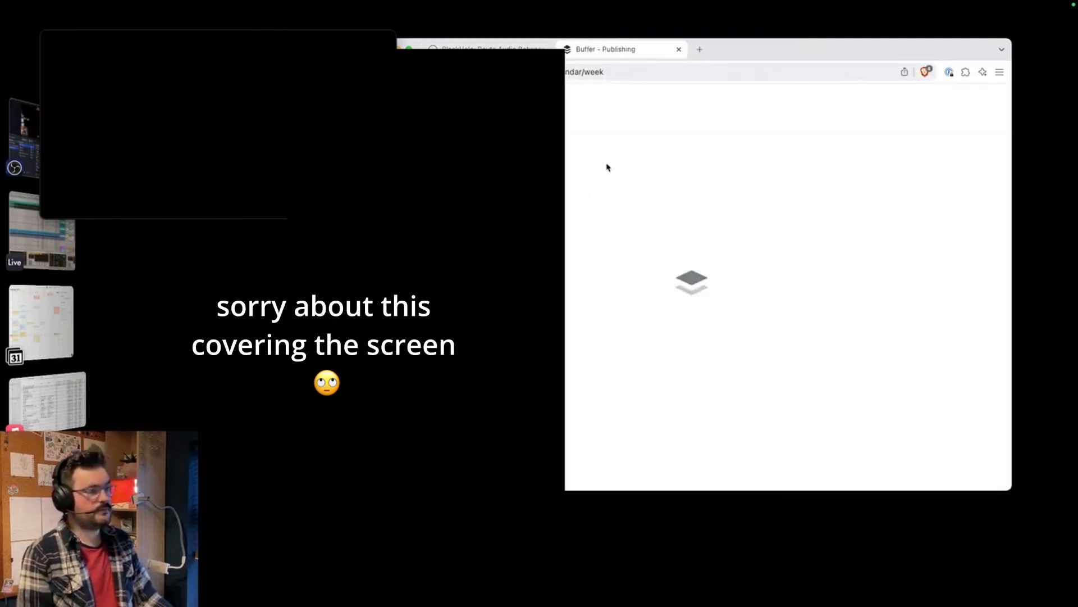
pyautogui.moveTo(741, 49); pyautogui.dragTo(766, 47)
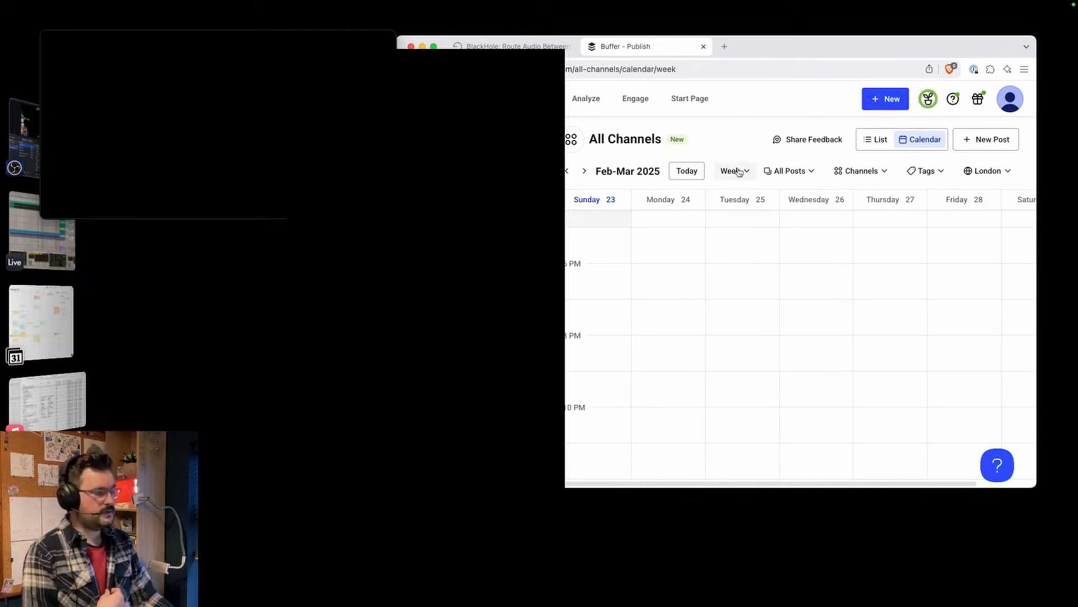
# Start a new Buffer post and select the Instagram, TikTok and YouTube channels for it.
pyautogui.click(892, 100)
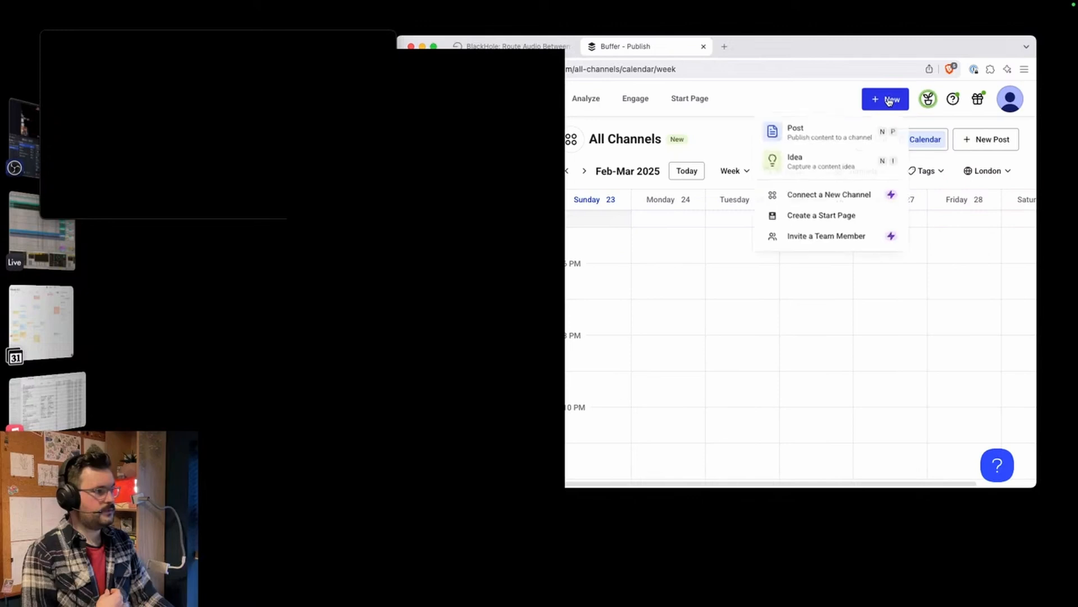
pyautogui.click(824, 135)
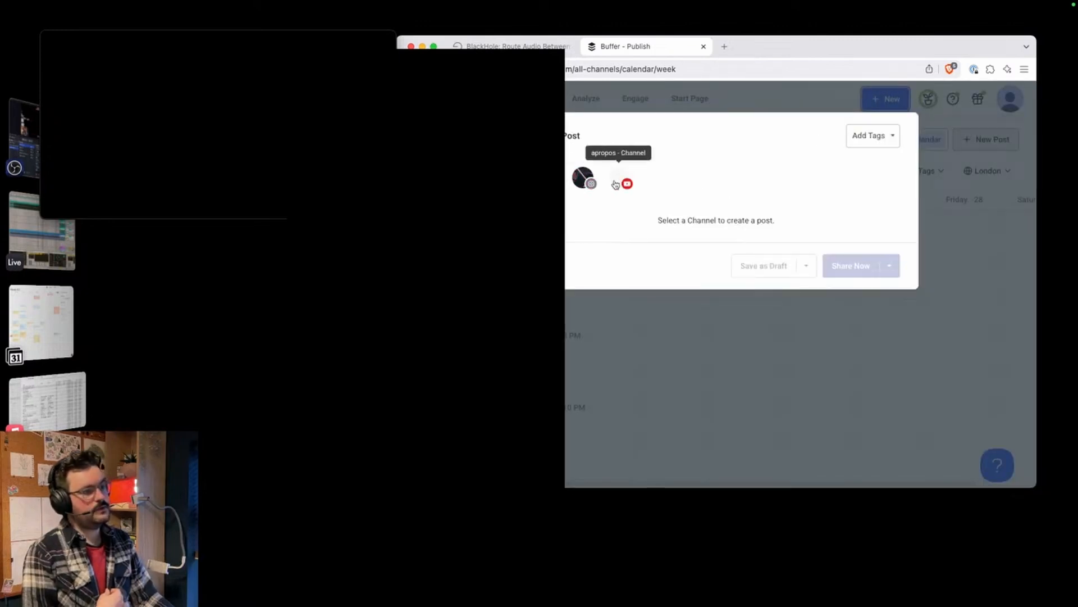
pyautogui.click(547, 177)
pyautogui.click(481, 178)
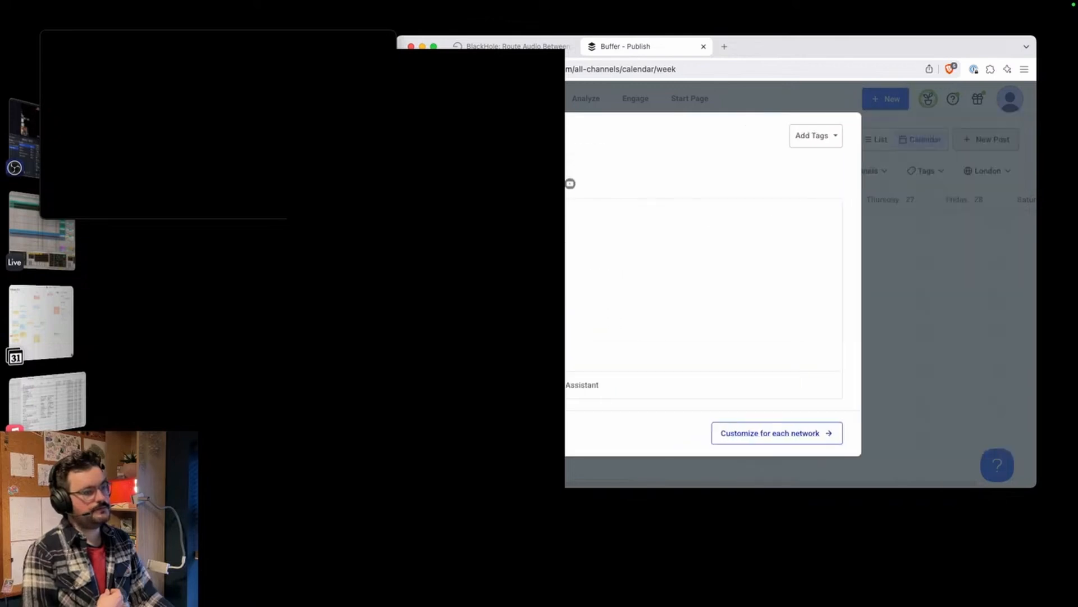
pyautogui.click(619, 180)
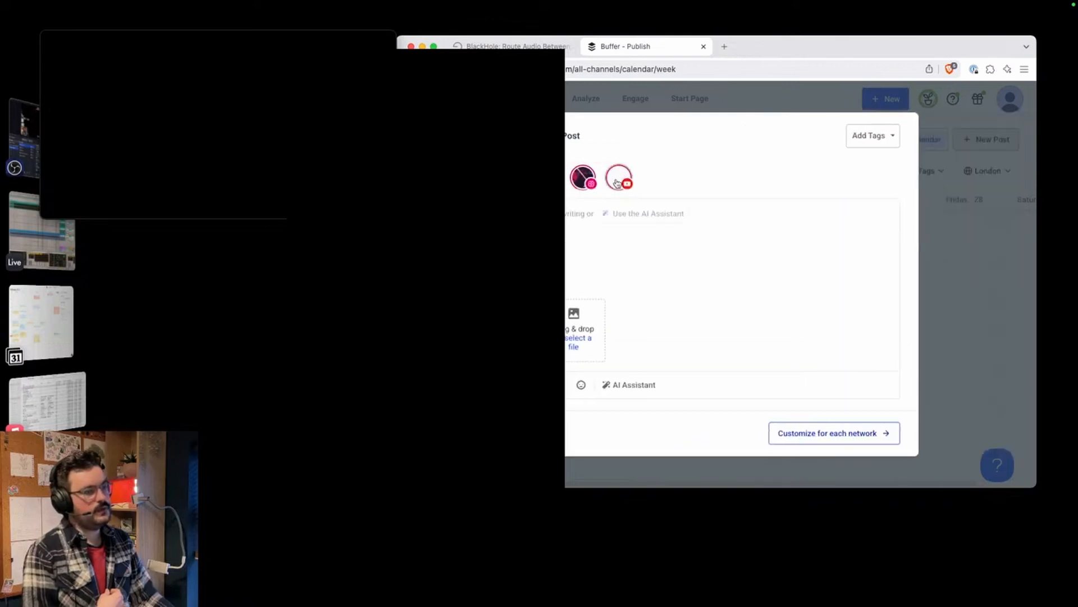
pyautogui.click(571, 223)
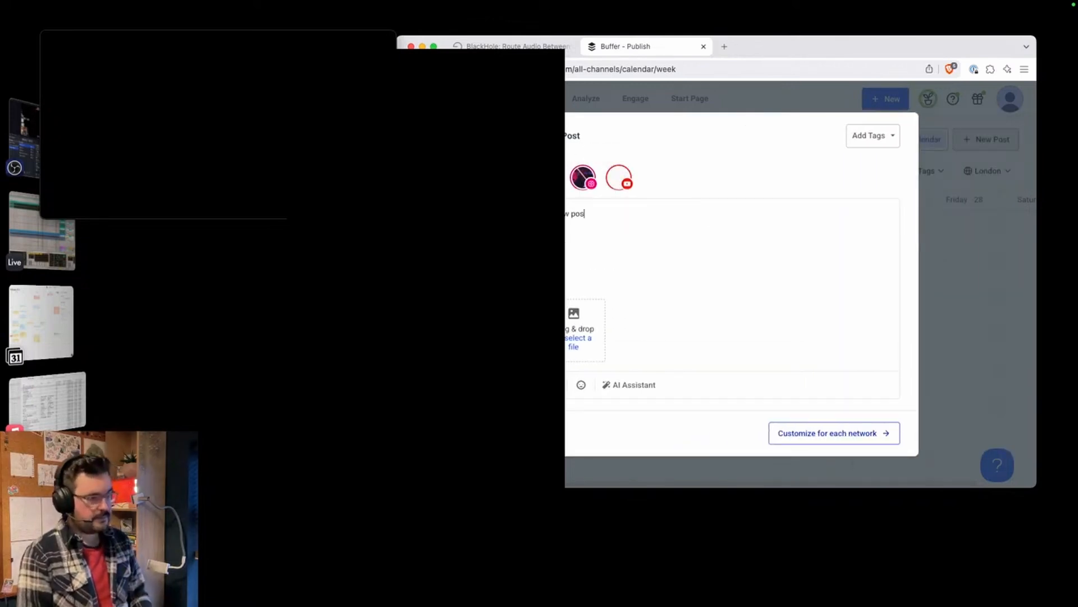
pyautogui.moveTo(608, 267); pyautogui.dragTo(543, 214)
pyautogui.click(645, 213)
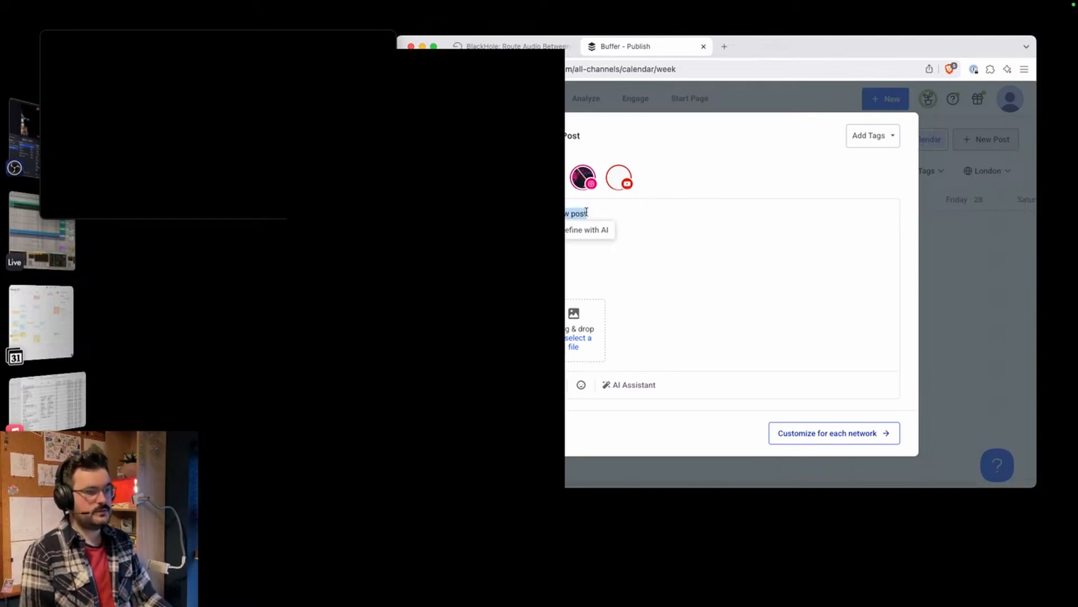
pyautogui.click(591, 214)
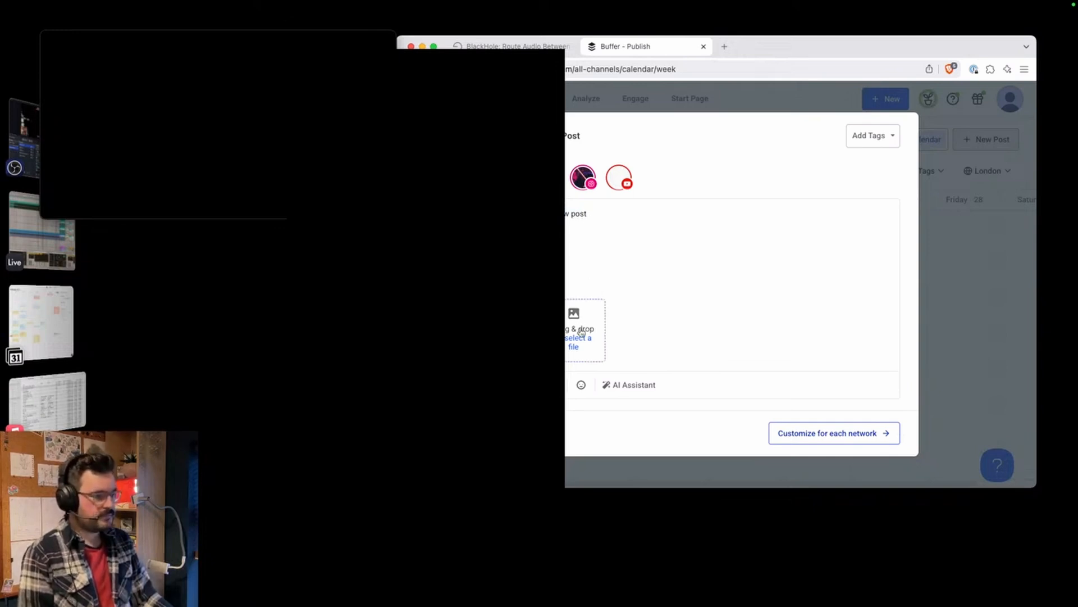
pyautogui.press('super+Tab')
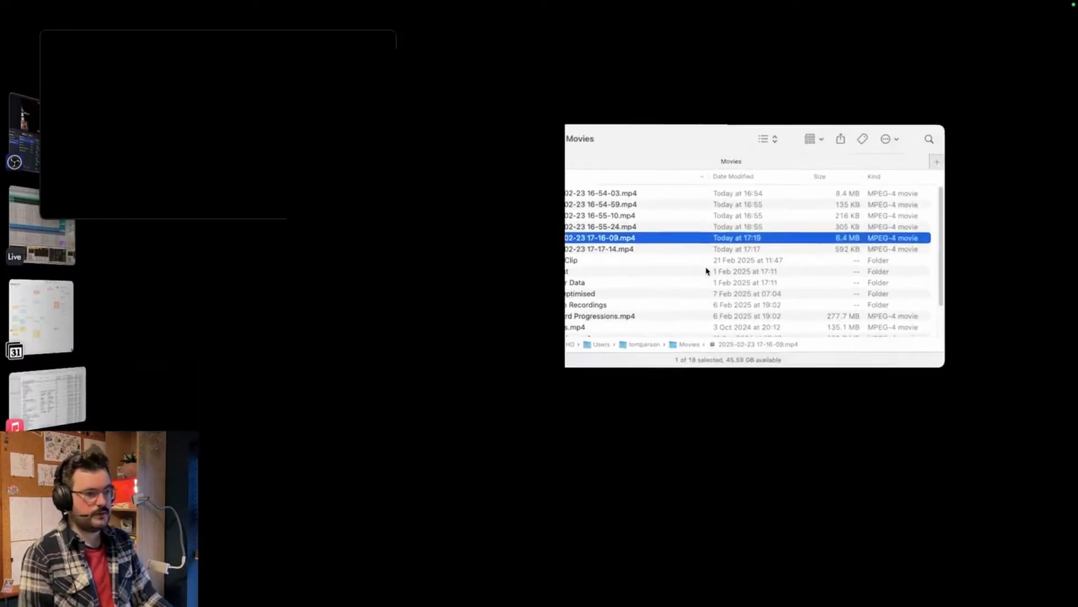
pyautogui.moveTo(636, 237); pyautogui.dragTo(580, 326)
pyautogui.press('super+Tab')
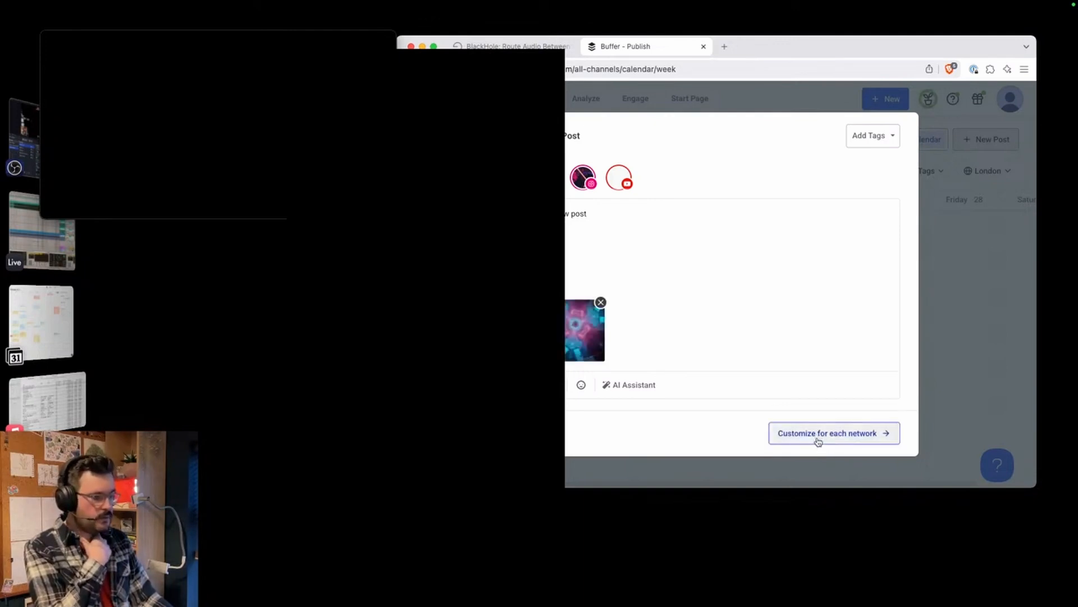
# Customize the post for each network and title the YouTube Short "my new post".
pyautogui.click(818, 442)
pyautogui.moveTo(565, 266)
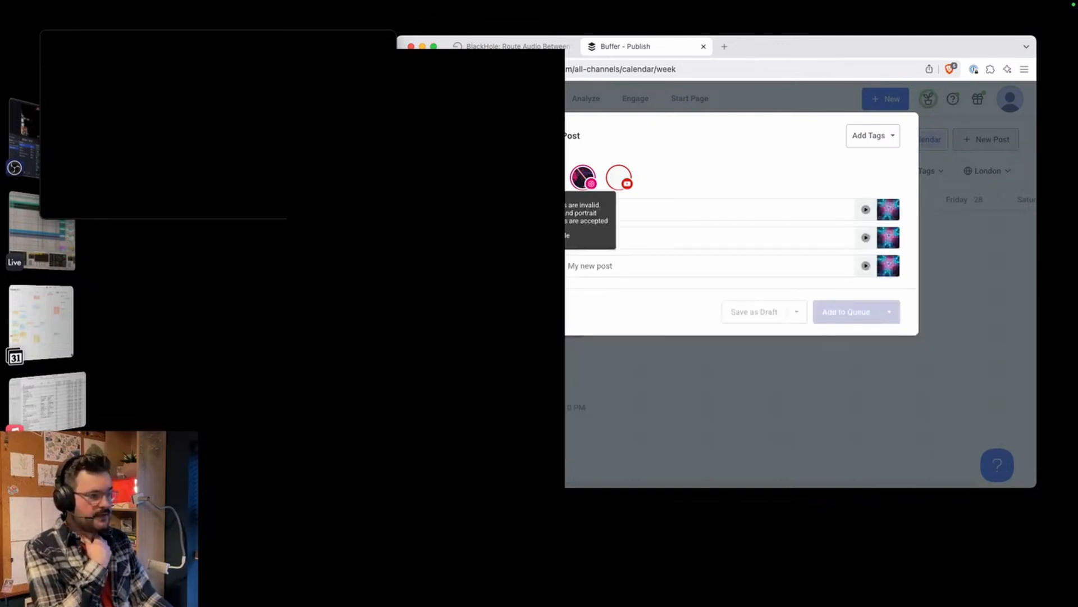
pyautogui.click(575, 272)
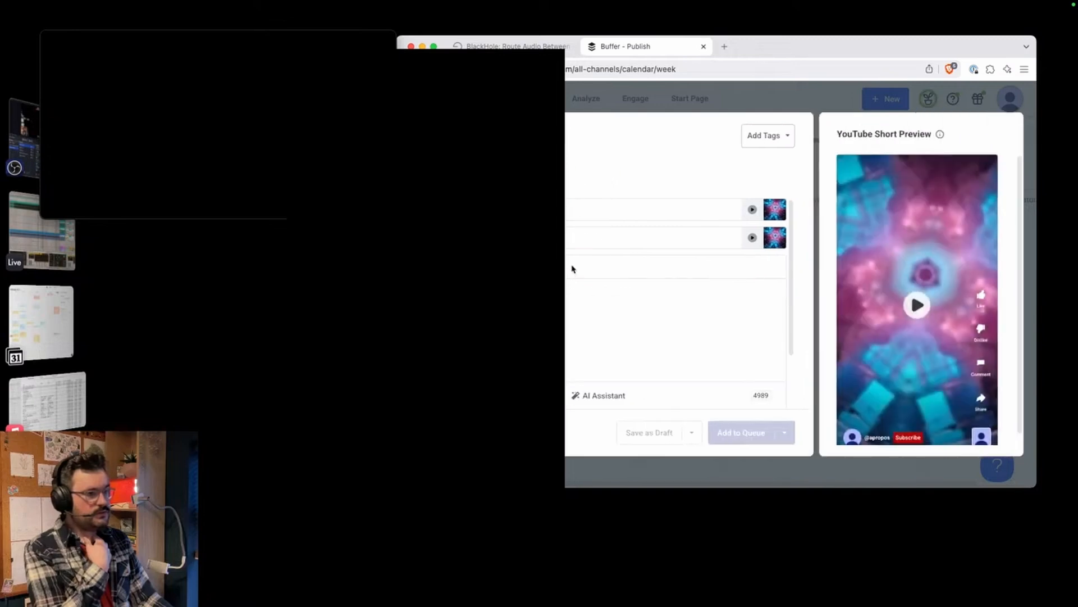
pyautogui.click(575, 317)
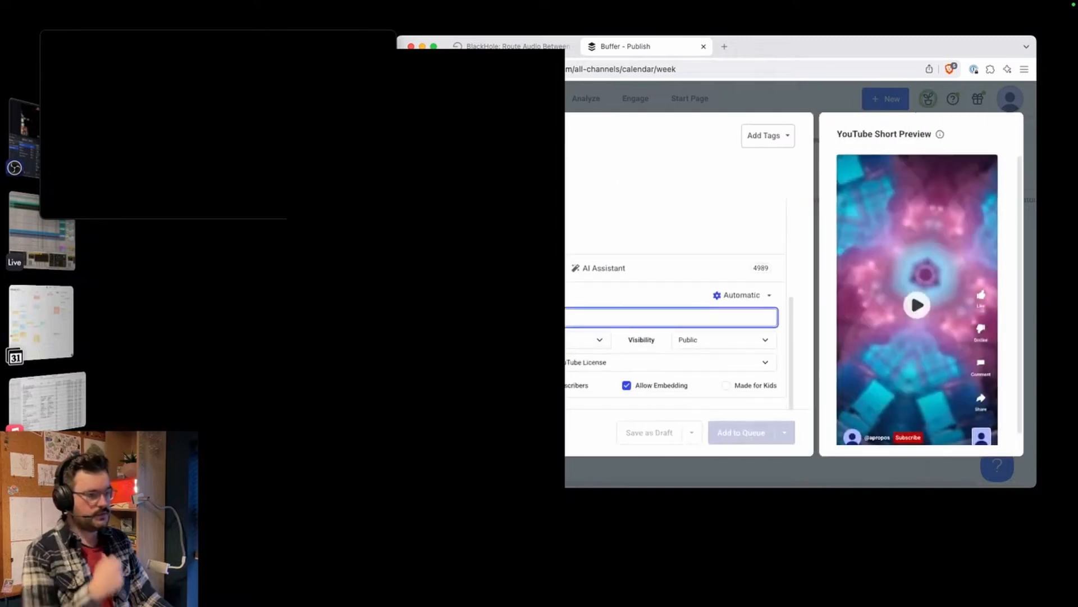
pyautogui.write('my new post')
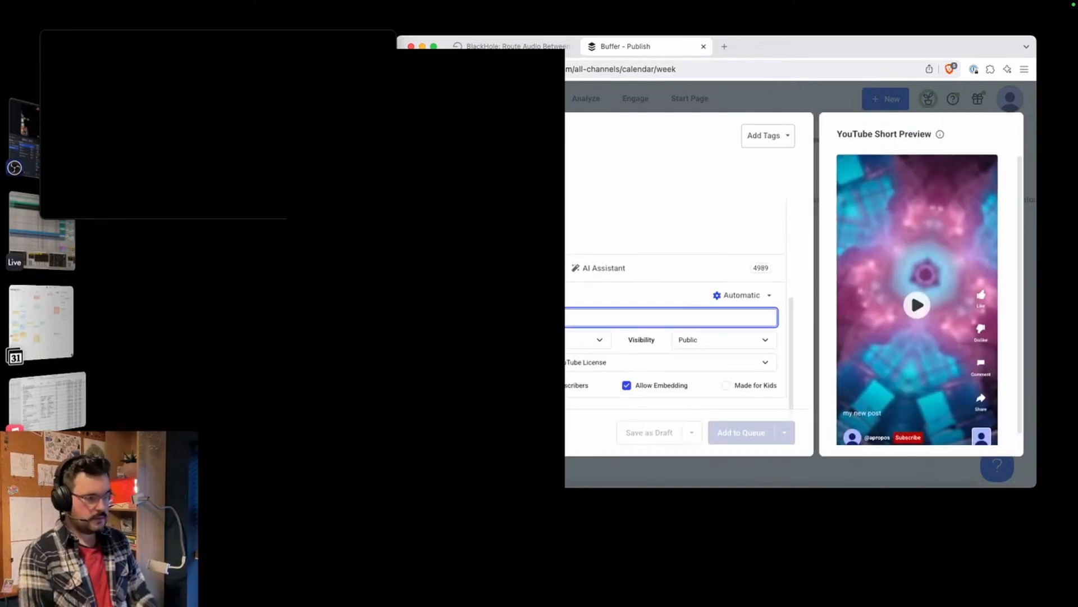
# Review the TikTok and YouTube Short versions of the post for their settings and video requirements.
pyautogui.scroll(3, 569, 300)
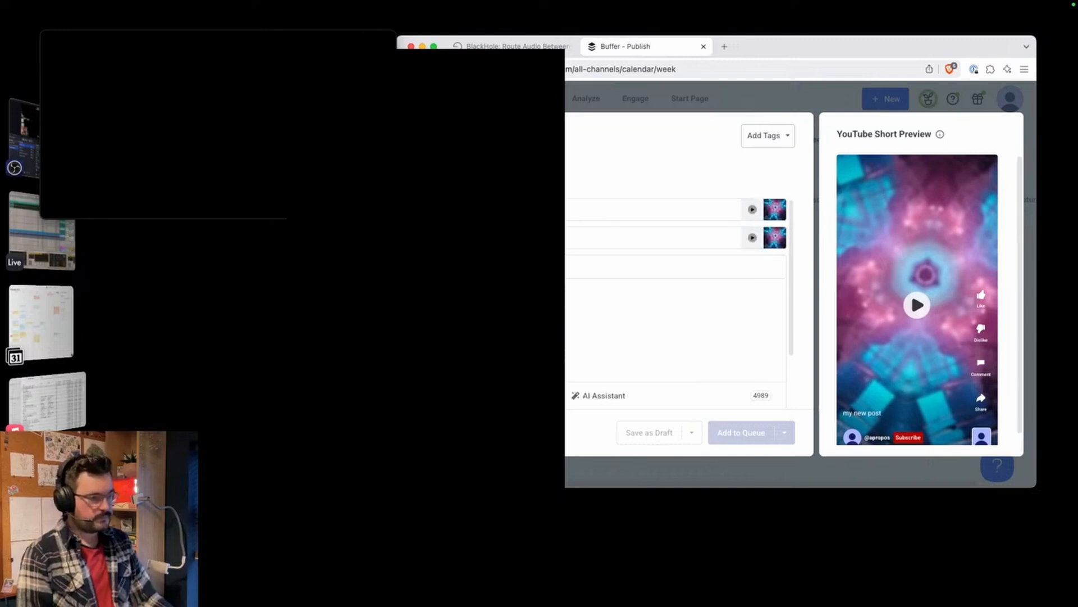
pyautogui.click(576, 237)
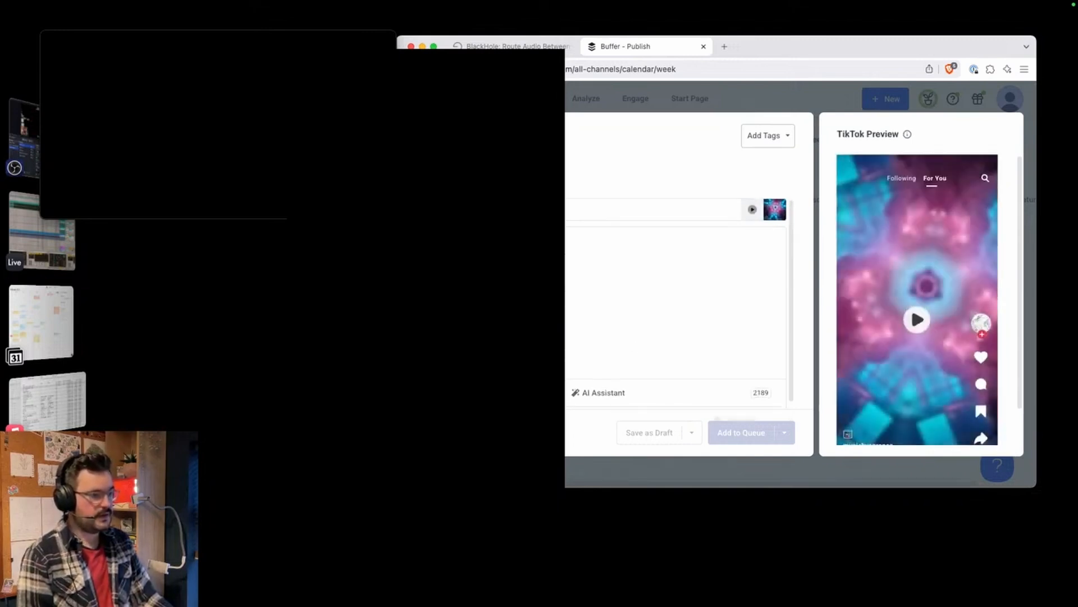
pyautogui.scroll(-3, 575, 315)
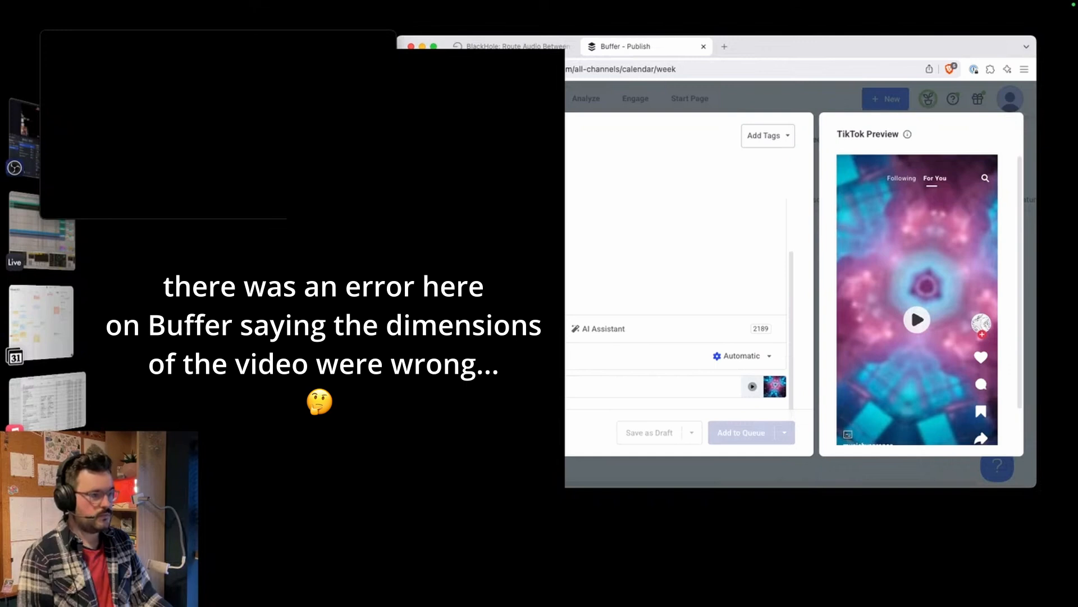
pyautogui.click(576, 386)
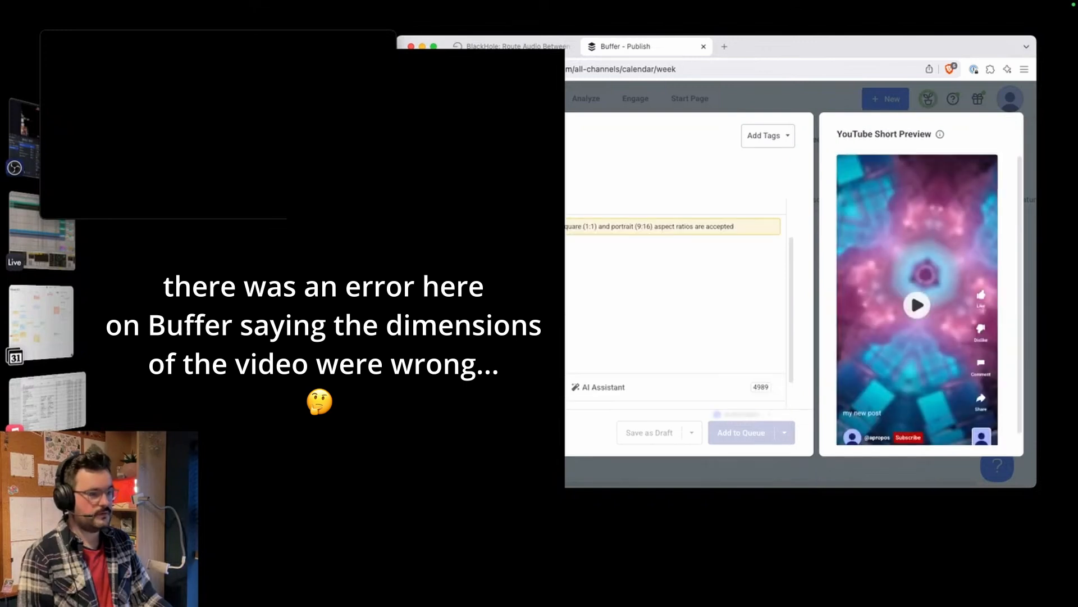
pyautogui.scroll(-3, 575, 337)
pyautogui.scroll(3, 575, 337)
pyautogui.scroll(2, 575, 314)
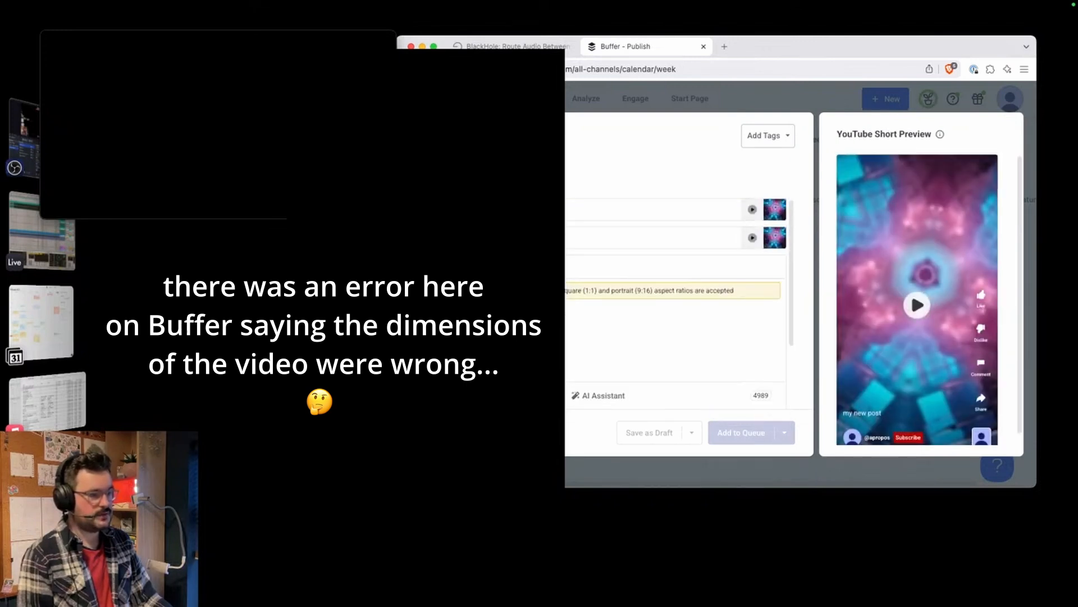
pyautogui.scroll(-2, 575, 314)
# Open the video attached to the YouTube Short, check its dimensions and playback, and close the preview.
pyautogui.click(489, 337)
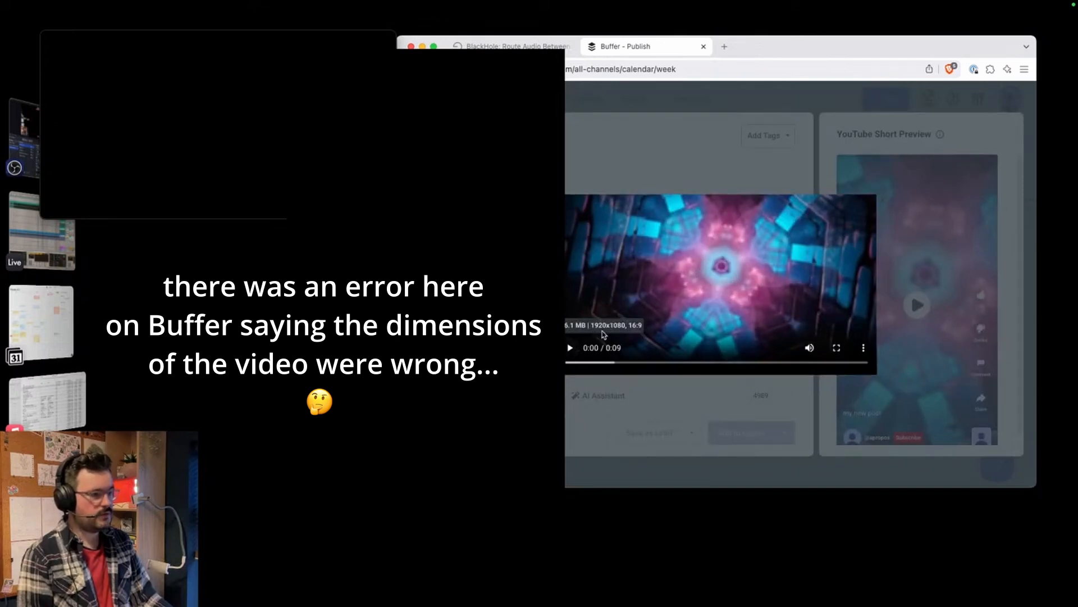
pyautogui.click(572, 354)
pyautogui.press('Escape')
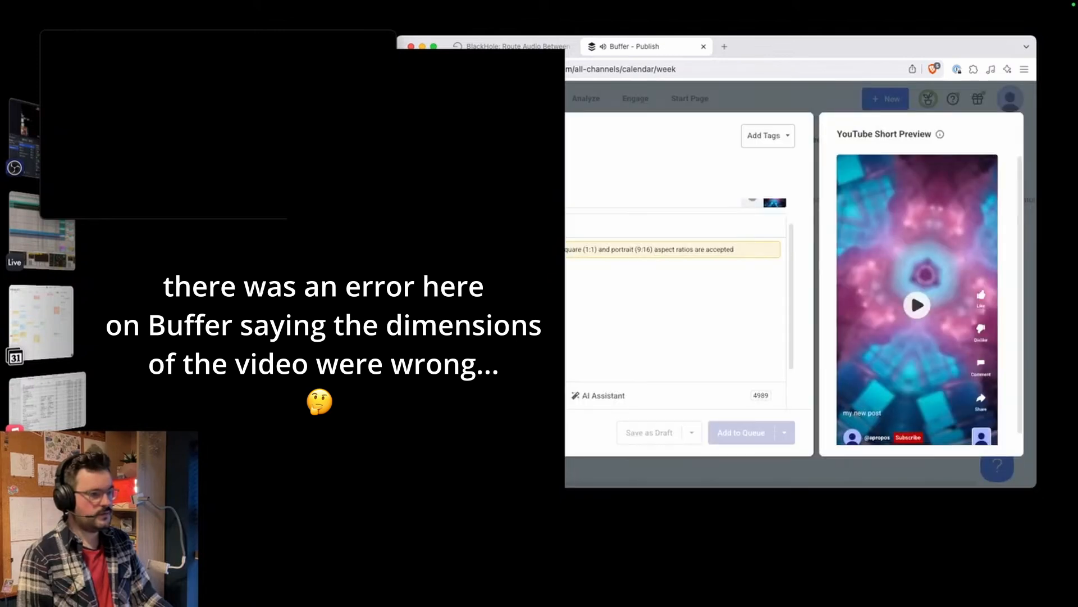
# Recheck the TikTok version and the YouTube Short's accepted aspect ratios in the post editor.
pyautogui.scroll(-3, 539, 314)
pyautogui.scroll(4, 539, 315)
pyautogui.click(528, 235)
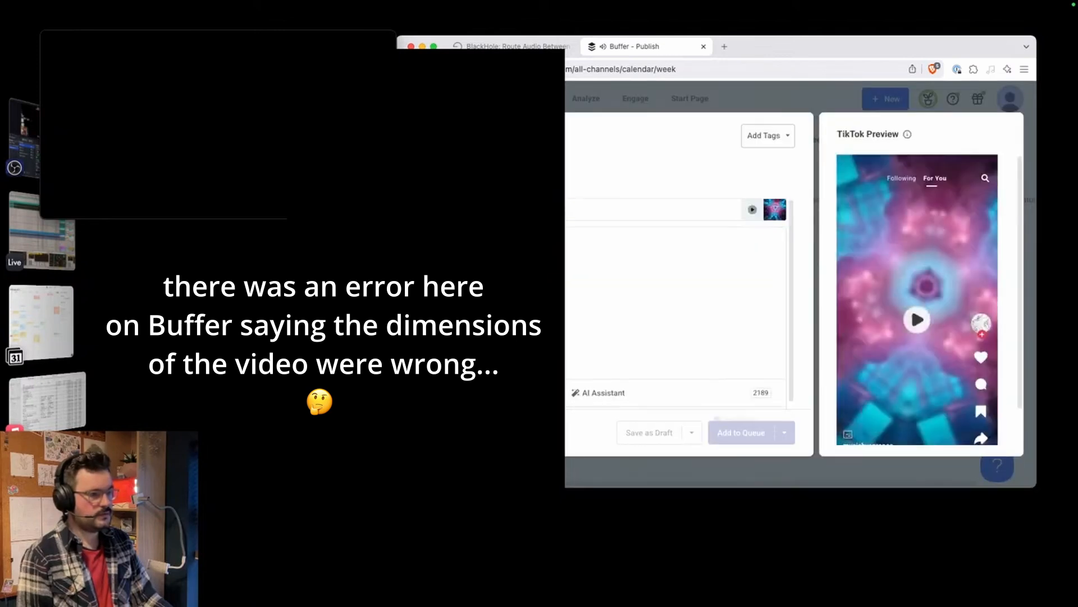
pyautogui.scroll(-3, 528, 315)
pyautogui.click(528, 385)
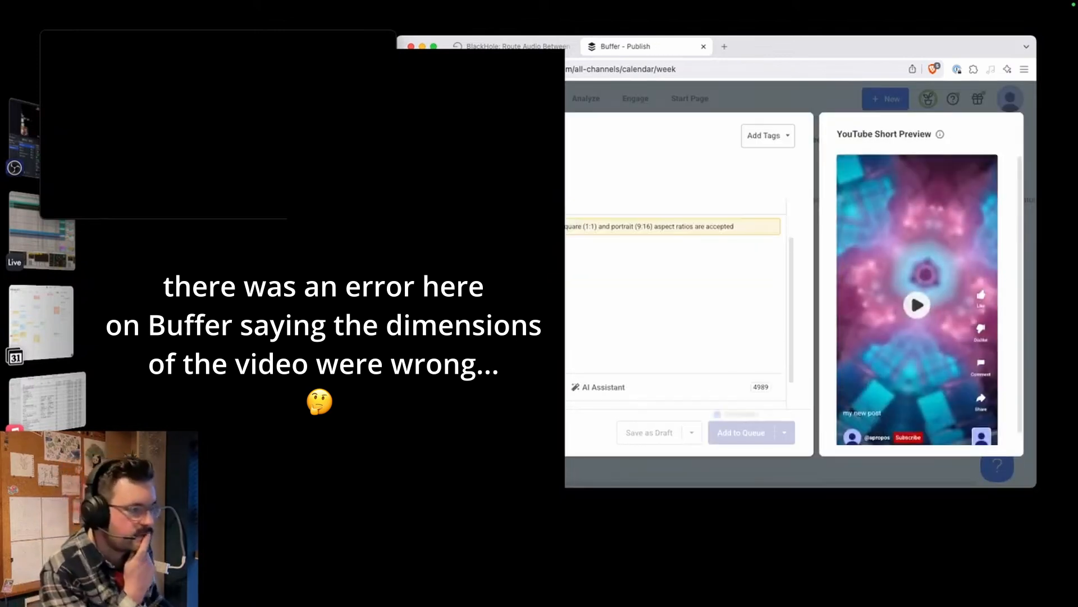
pyautogui.scroll(2, 652, 244)
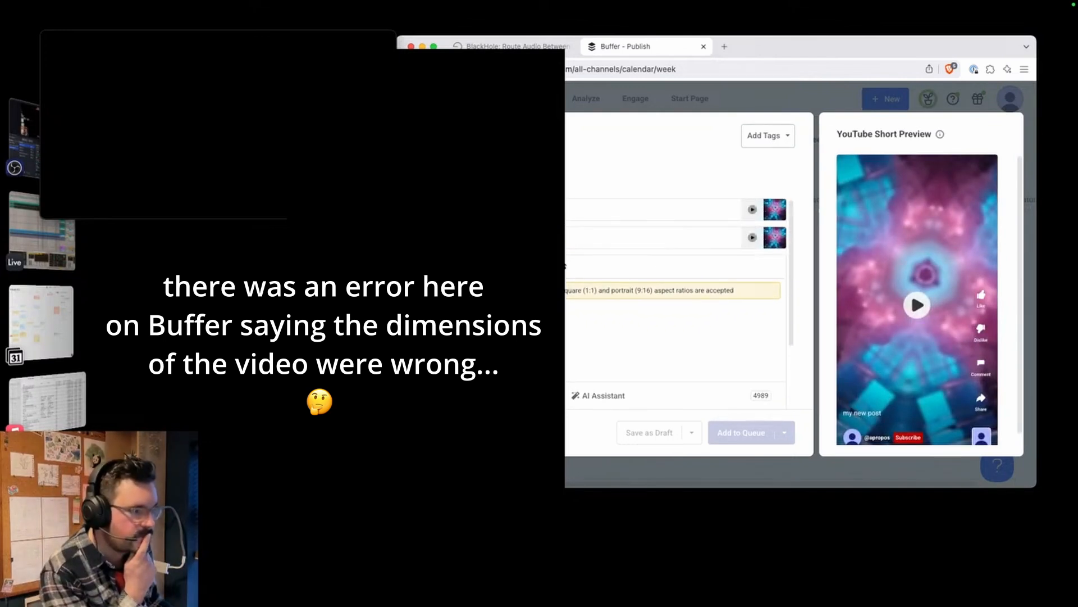
# Discard the draft post with its changes and start another new Buffer post.
pyautogui.click(815, 99)
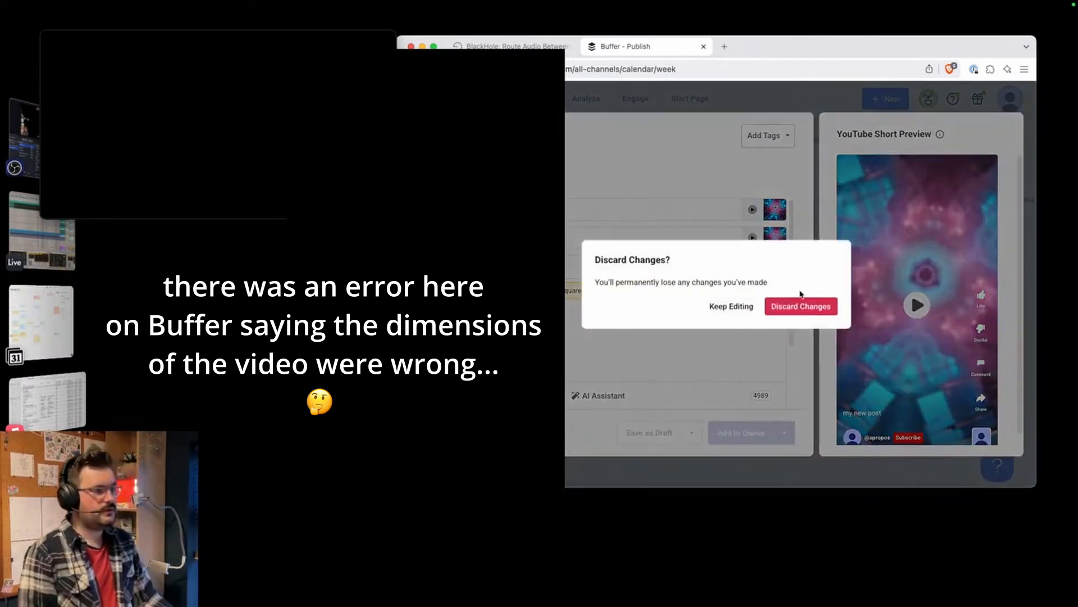
pyautogui.click(801, 306)
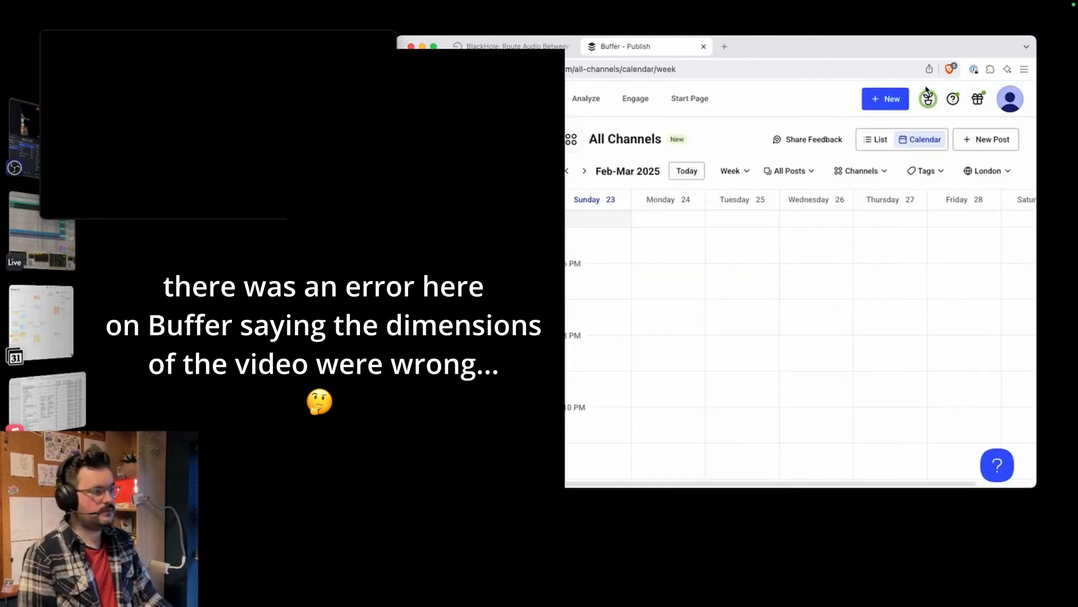
pyautogui.click(886, 99)
pyautogui.click(786, 128)
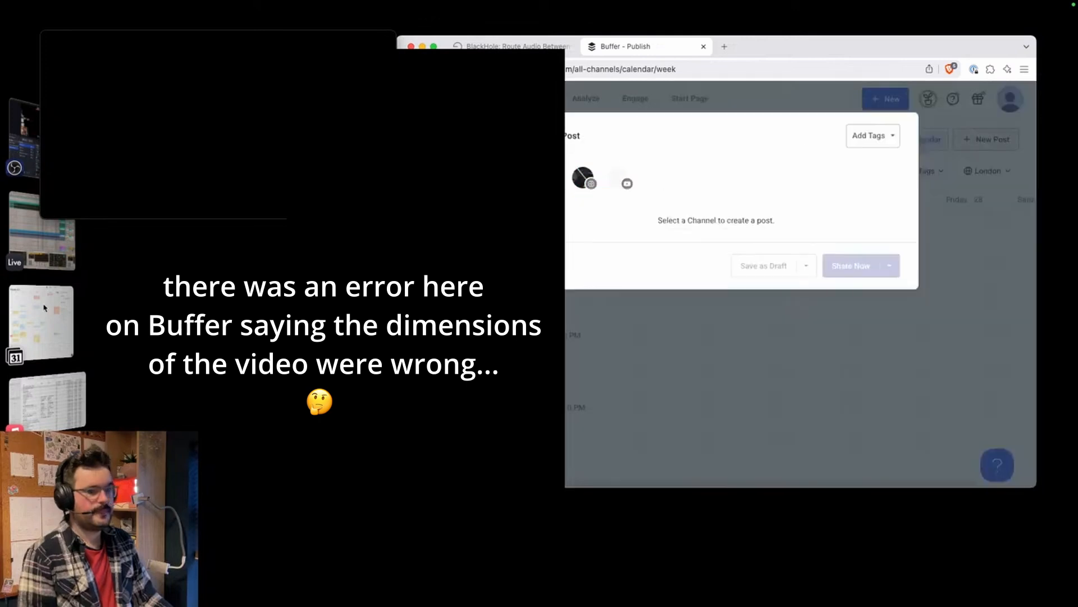
pyautogui.click(36, 396)
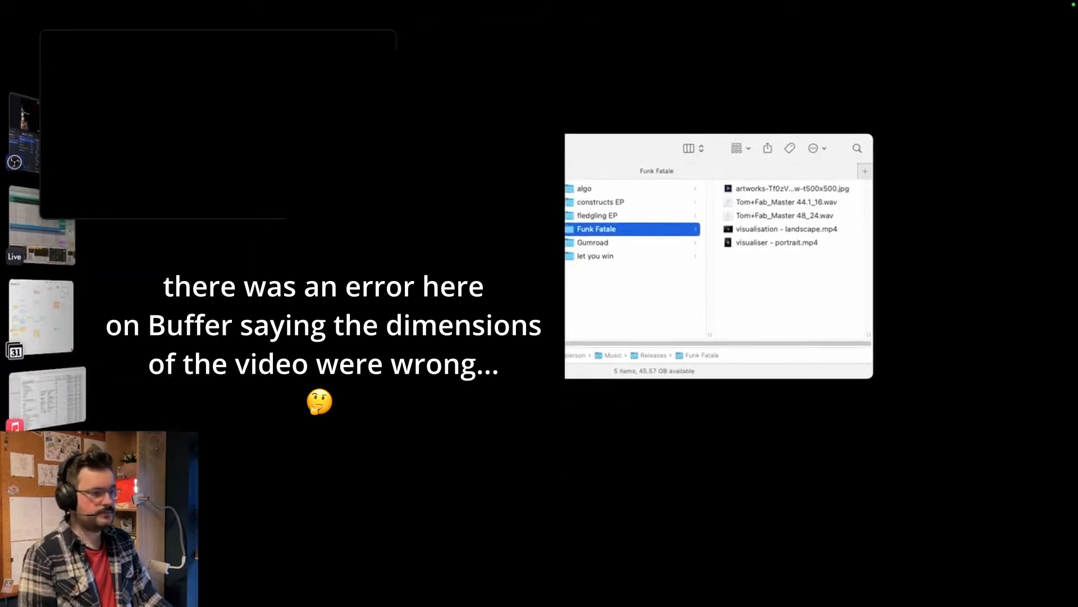
pyautogui.click(382, 253)
pyautogui.press('space')
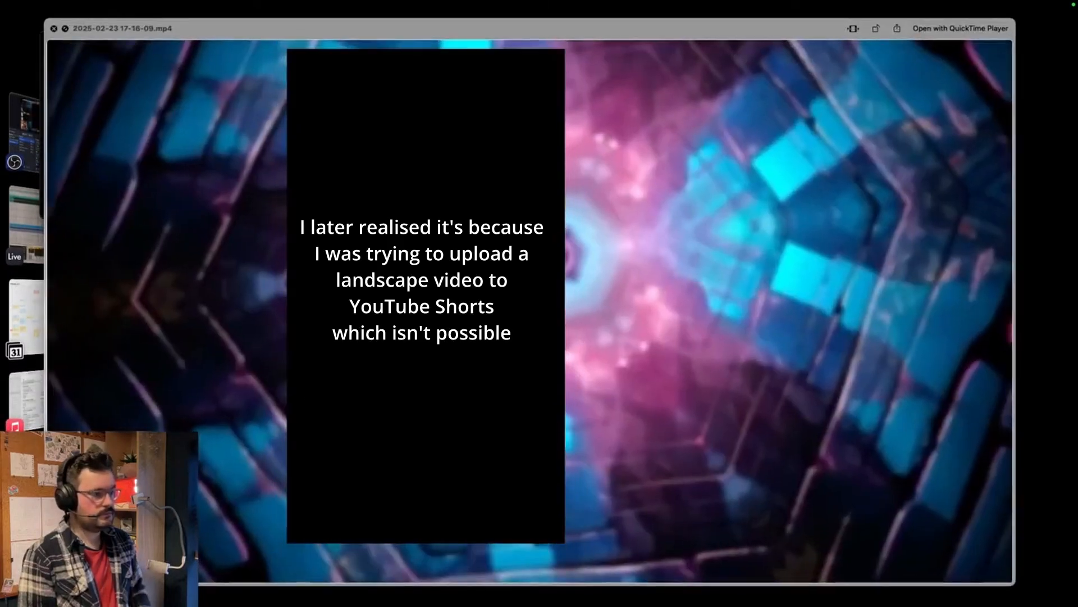
pyautogui.press('Up')
pyautogui.press('space')
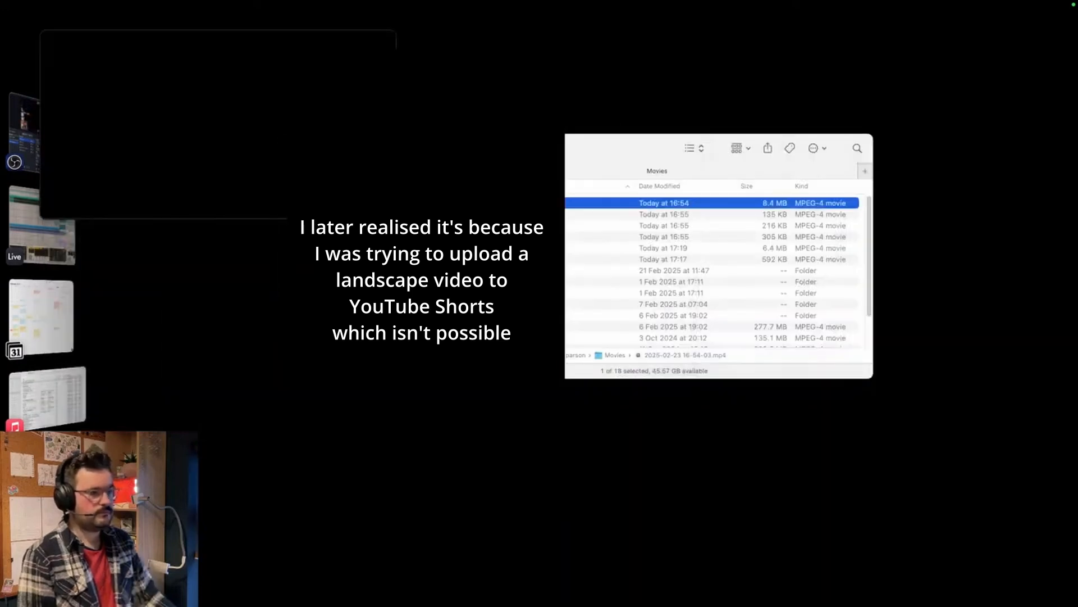
pyautogui.scroll(-1, 719, 264)
pyautogui.scroll(1, 719, 264)
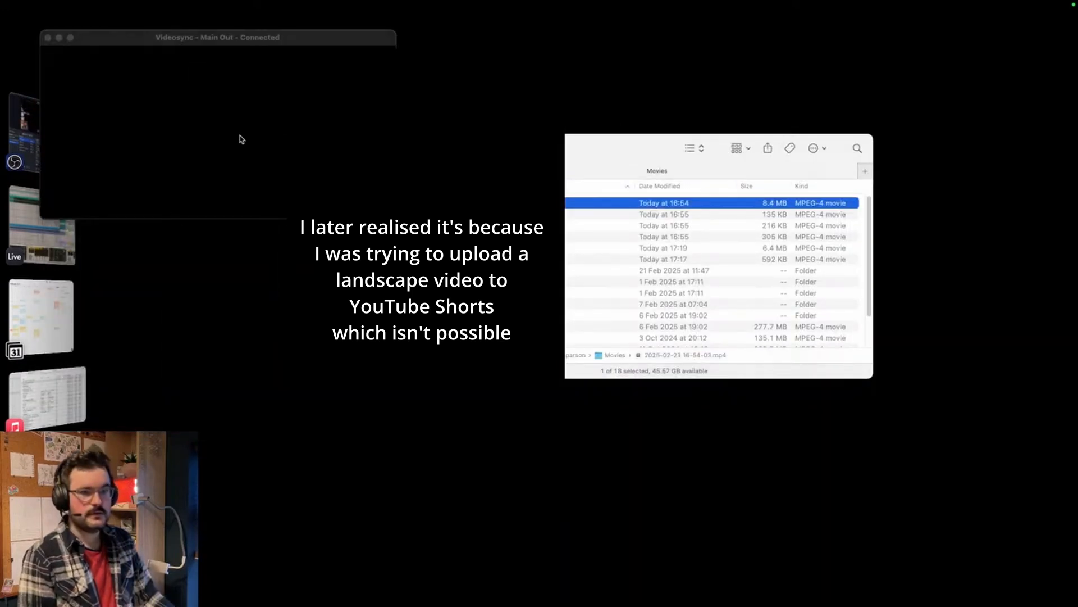
pyautogui.click(505, 259)
pyautogui.press('space')
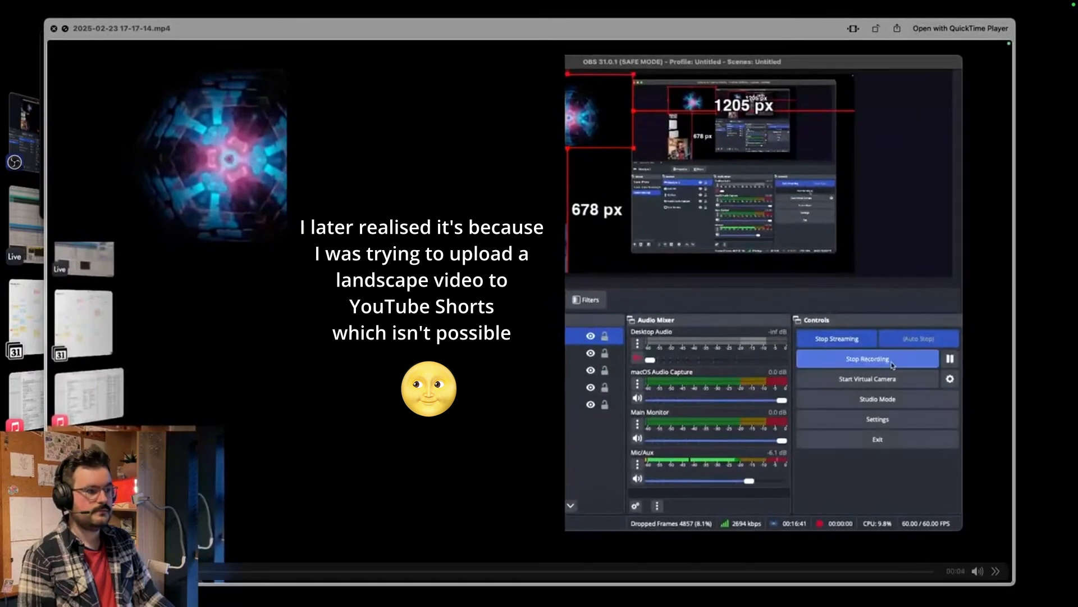
pyautogui.press('space')
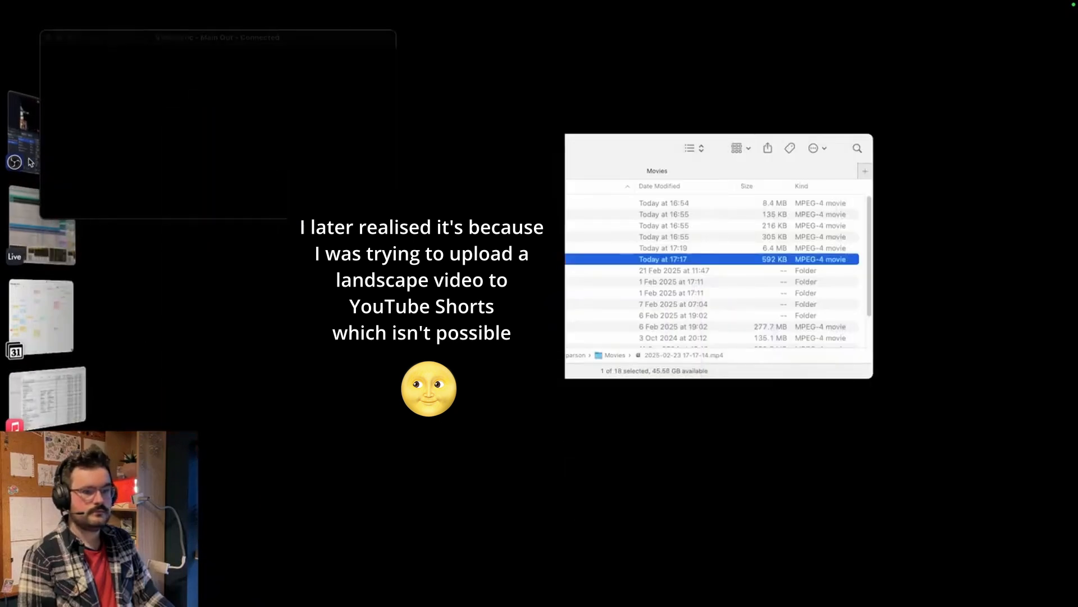
# Switch to OBS and Videosync and swap the width and height of Videosync's custom render resolution to get a landscape output.
pyautogui.click(23, 132)
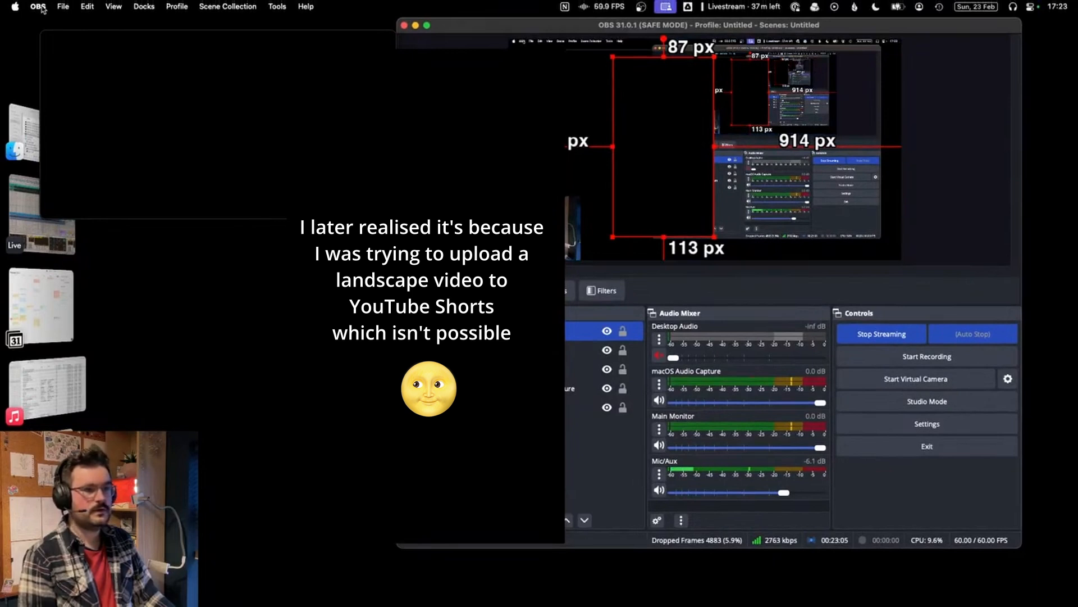
pyautogui.click(39, 6)
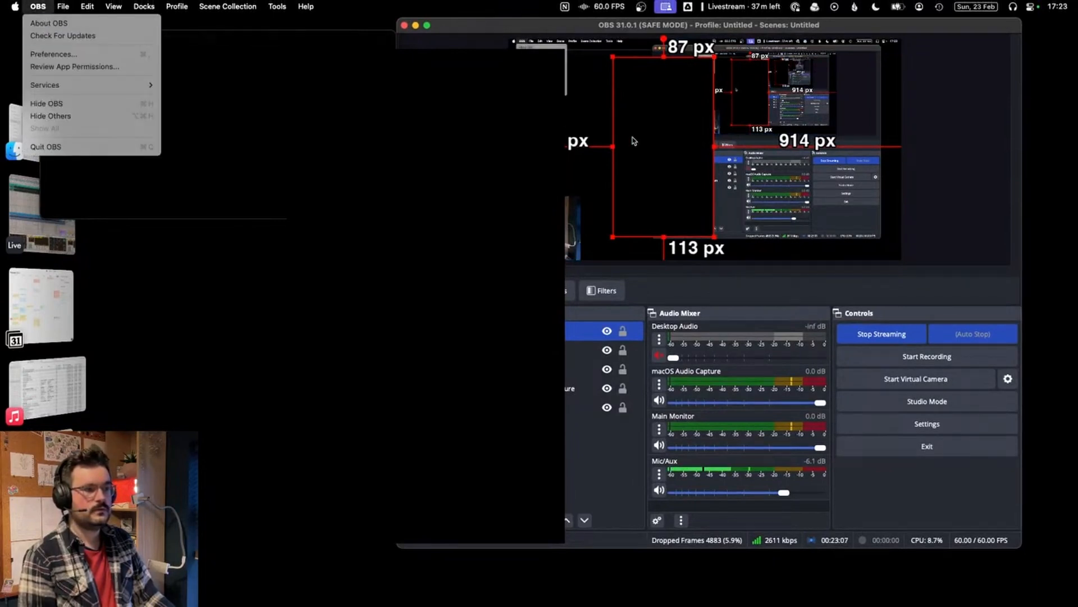
pyautogui.click(659, 164)
pyautogui.click(665, 172)
pyautogui.click(224, 56)
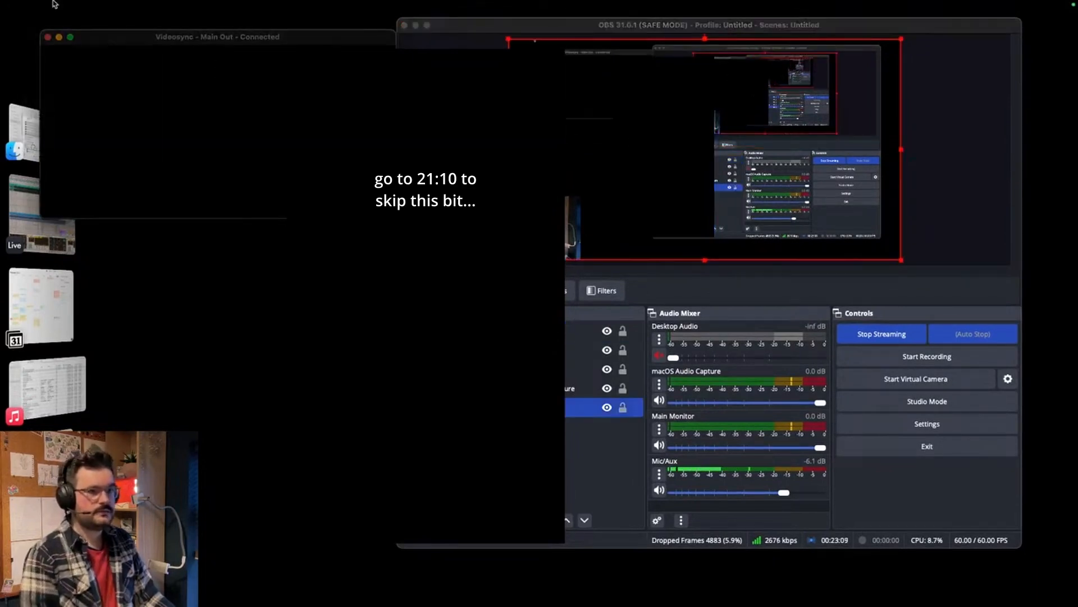
pyautogui.click(49, 6)
pyautogui.click(62, 55)
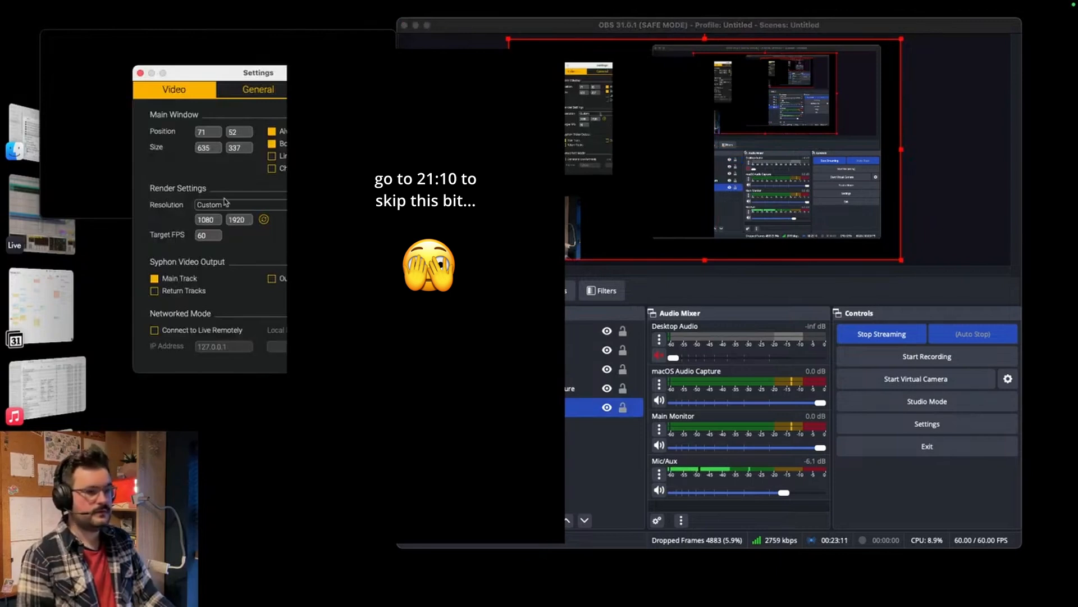
pyautogui.click(142, 74)
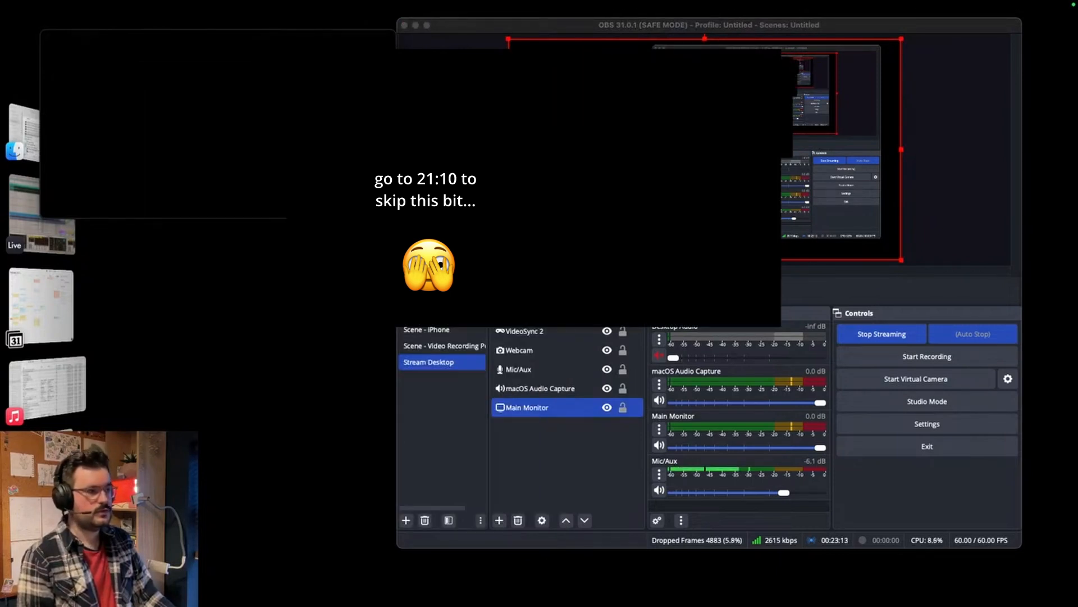
# Reposition the VideoSync 2 source in the OBS preview to about 260 px from the left and 488 px from the top.
pyautogui.click(681, 119)
pyautogui.moveTo(682, 119); pyautogui.dragTo(577, 101)
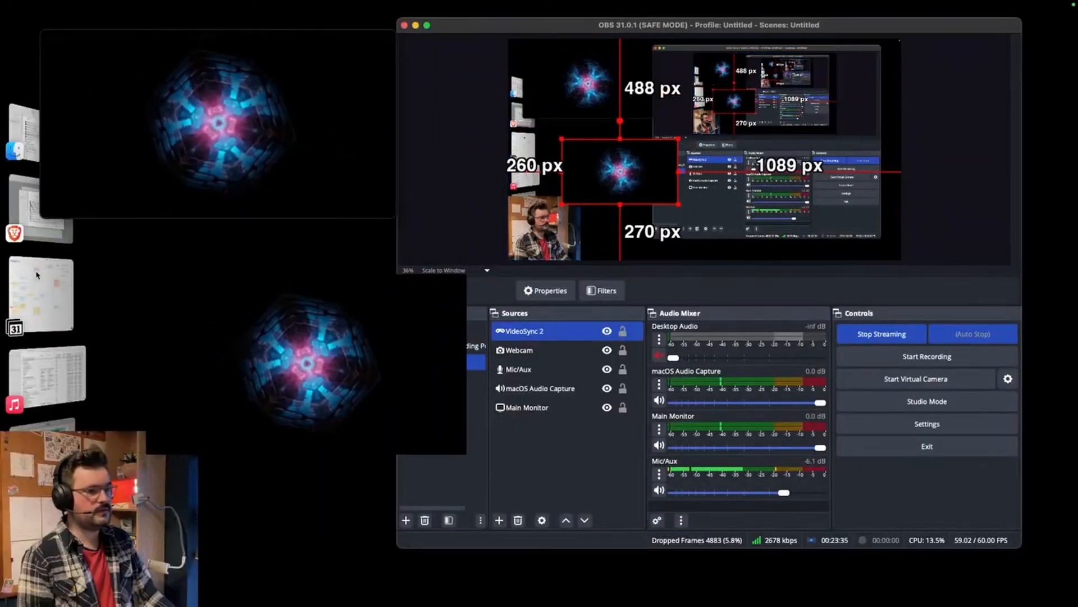
pyautogui.click(39, 208)
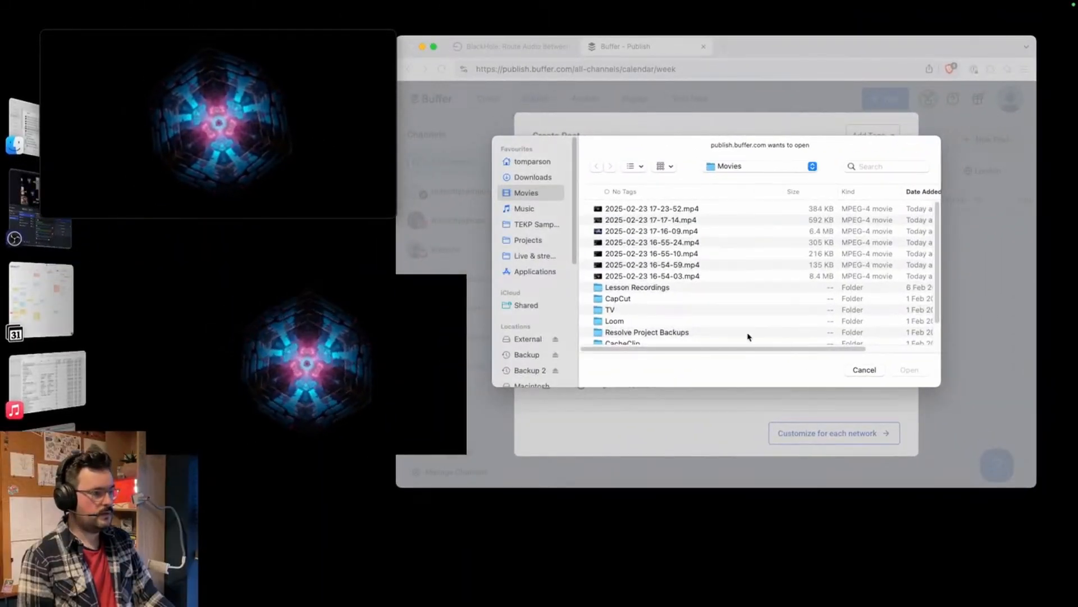
pyautogui.press('space')
pyautogui.click(686, 278)
pyautogui.hscroll(3, 876, 311)
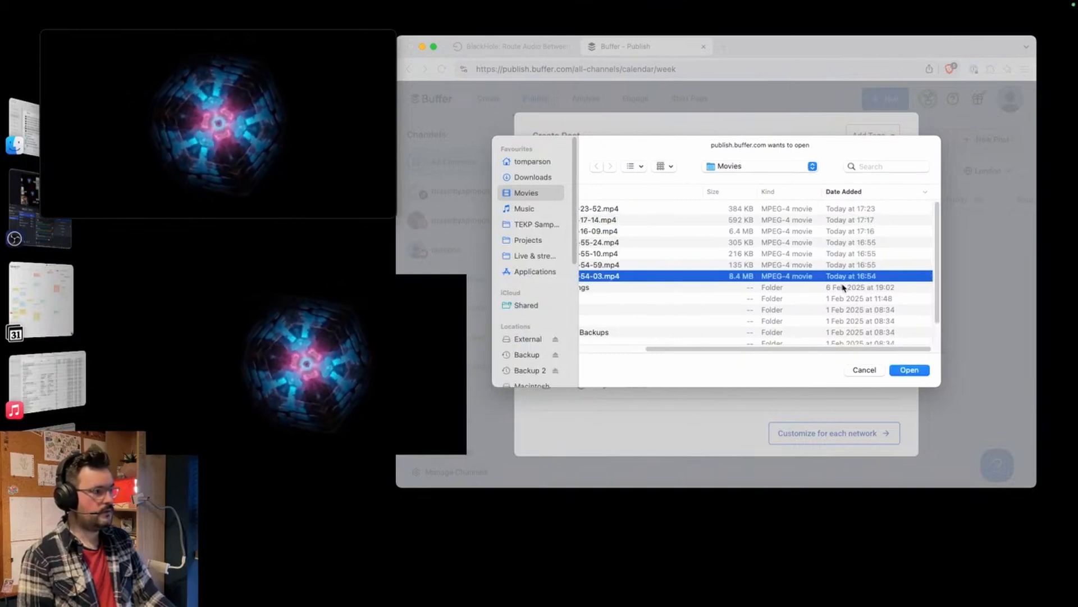
pyautogui.hscroll(-3, 848, 293)
pyautogui.hscroll(-3, 676, 242)
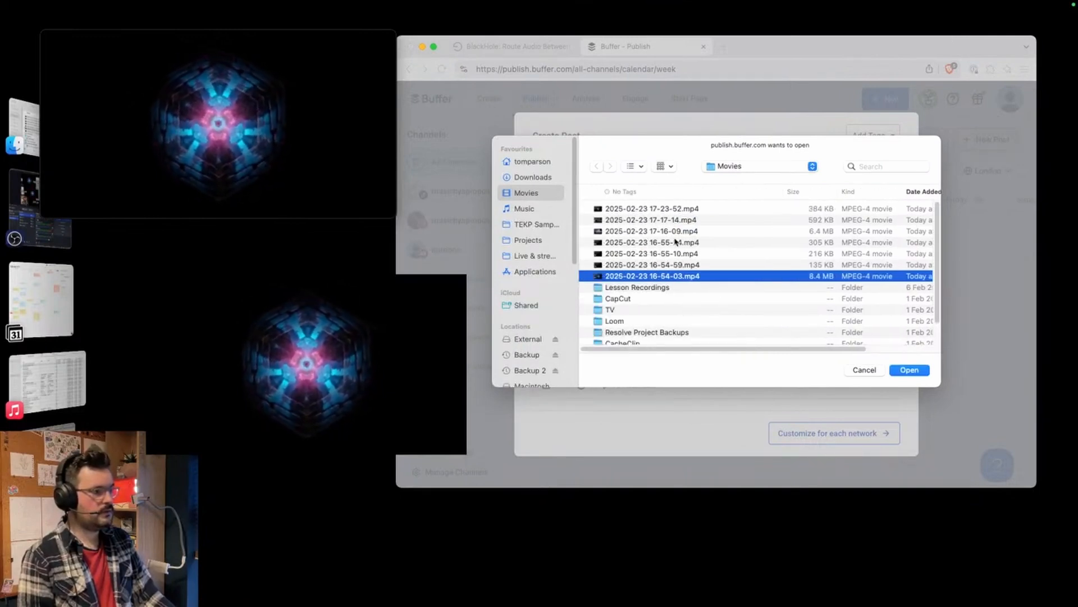
pyautogui.click(678, 210)
pyautogui.press('space')
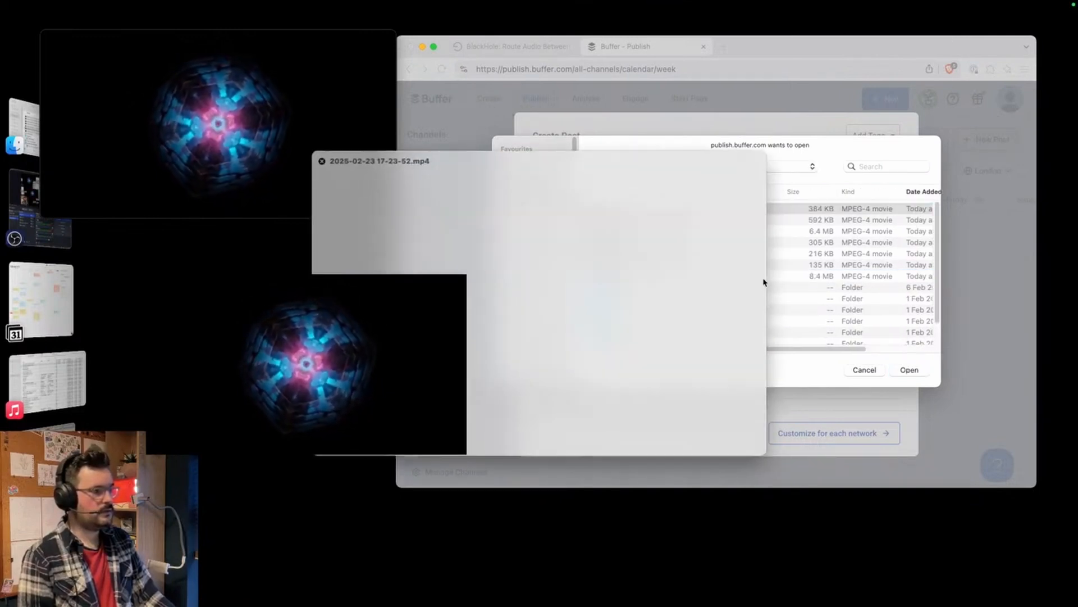
pyautogui.press('space')
pyautogui.hscroll(3, 860, 264)
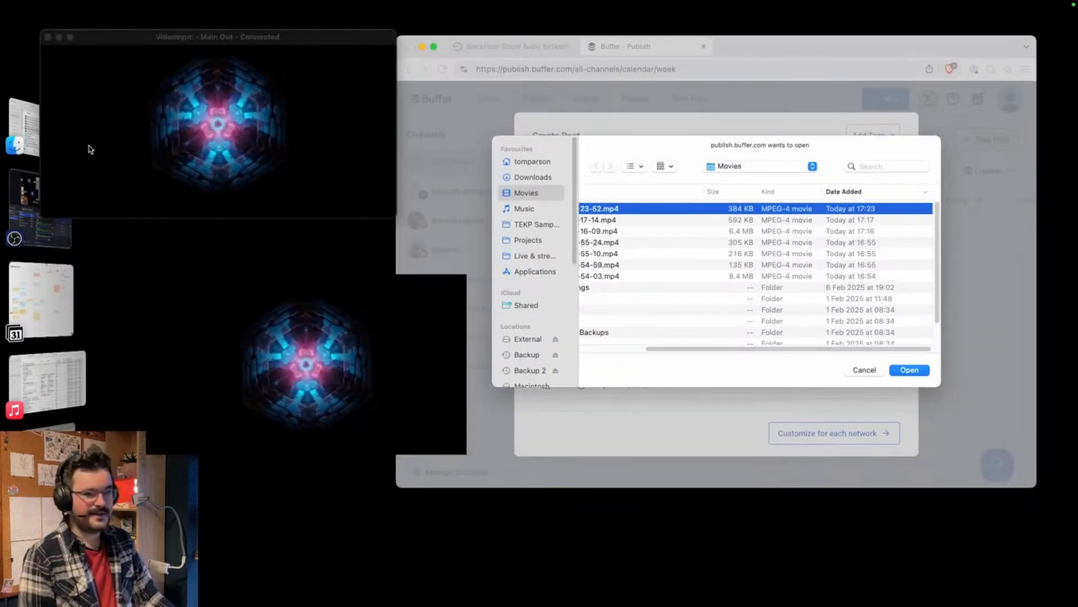
pyautogui.click(24, 132)
pyautogui.click(15, 306)
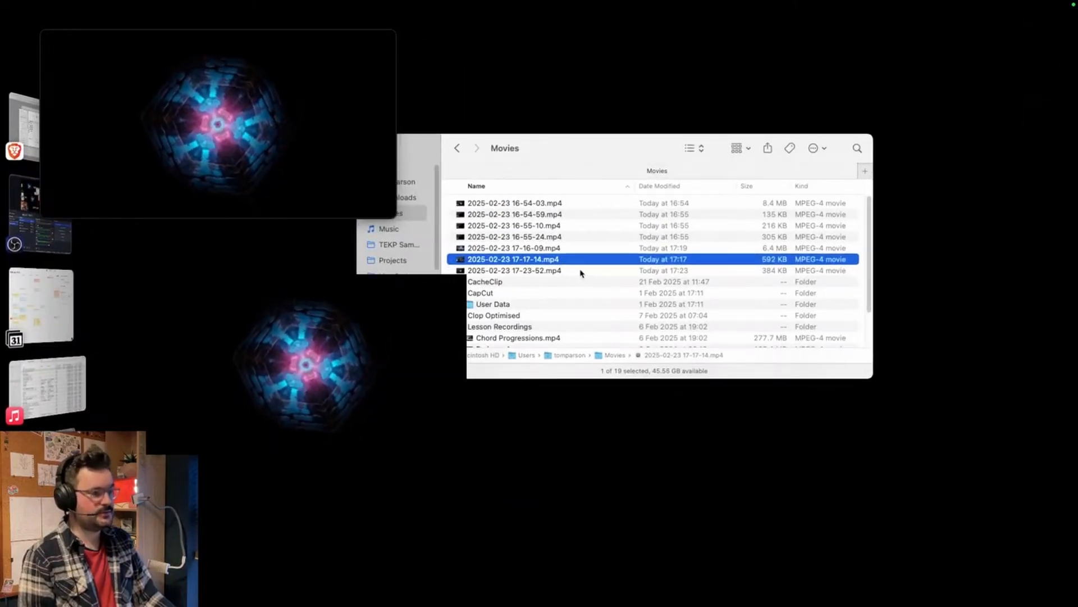
pyautogui.click(24, 127)
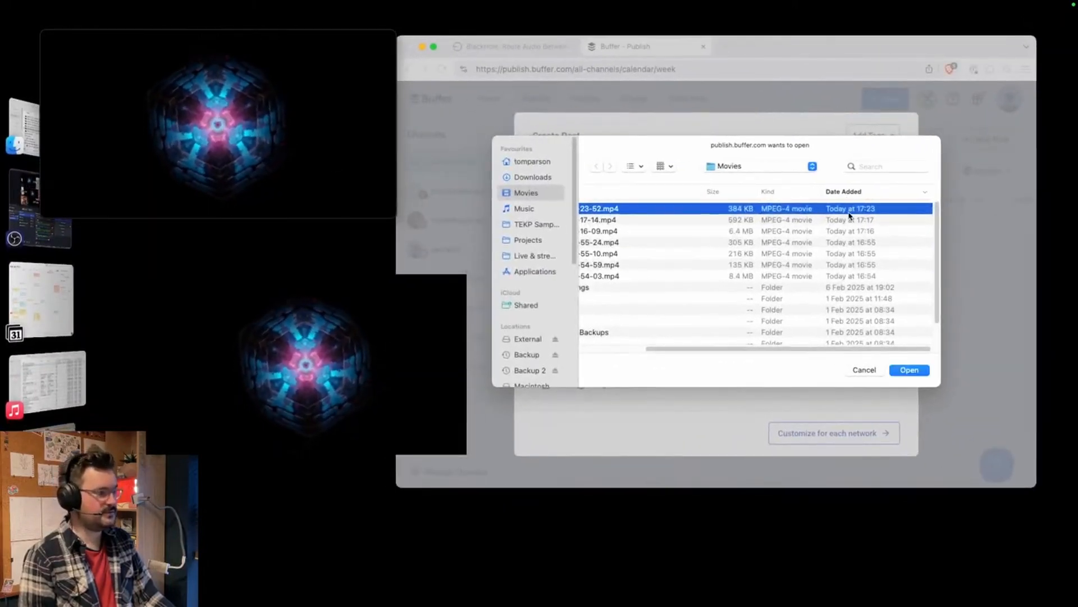
pyautogui.hscroll(-3, 790, 254)
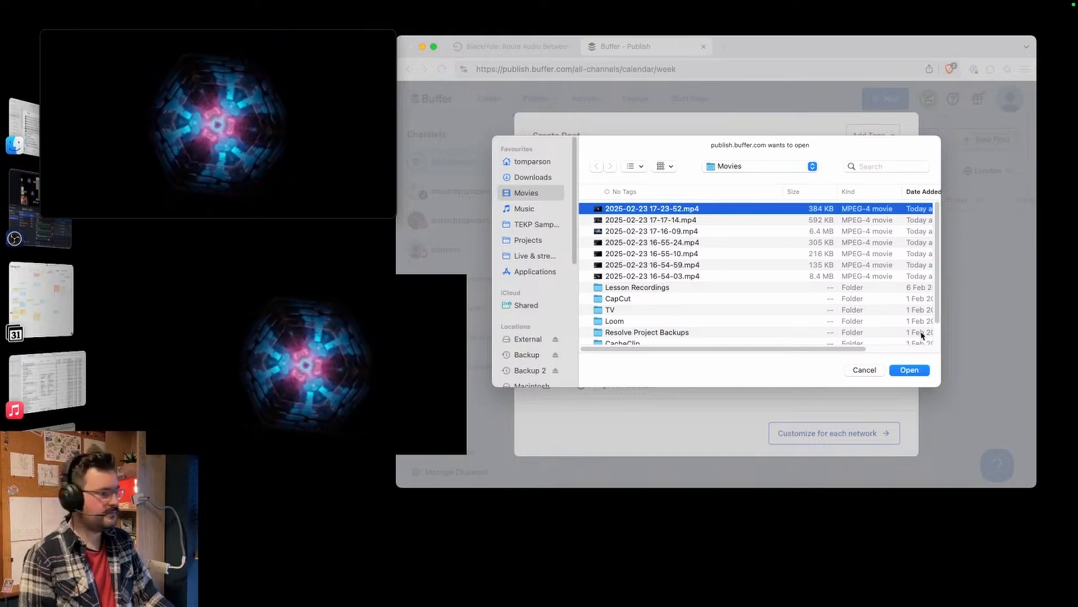
pyautogui.click(910, 370)
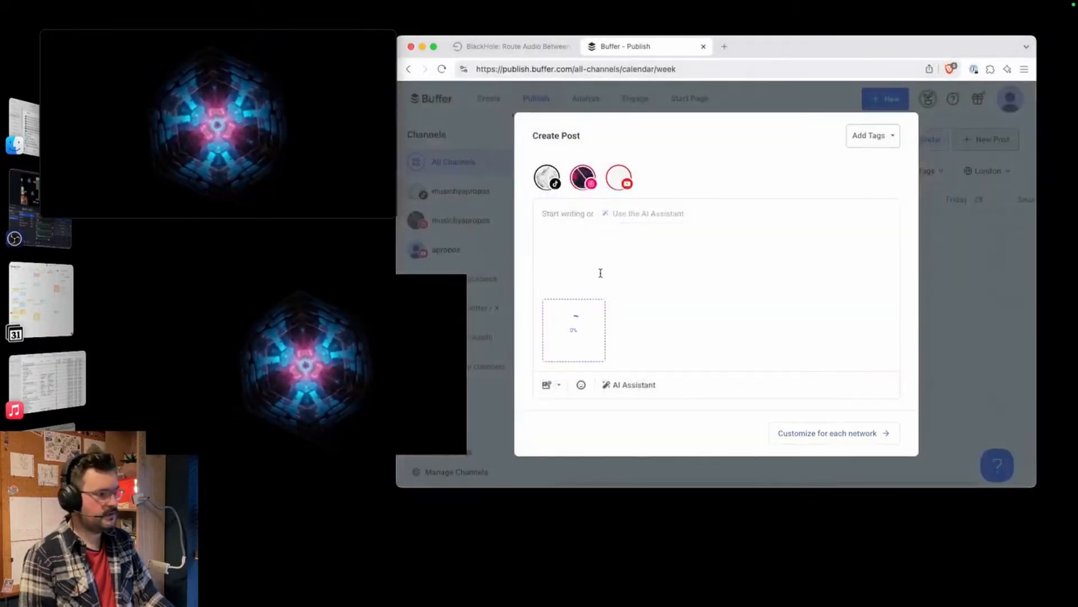
# Caption the post "my new post" and open its customization for each network.
pyautogui.click(562, 222)
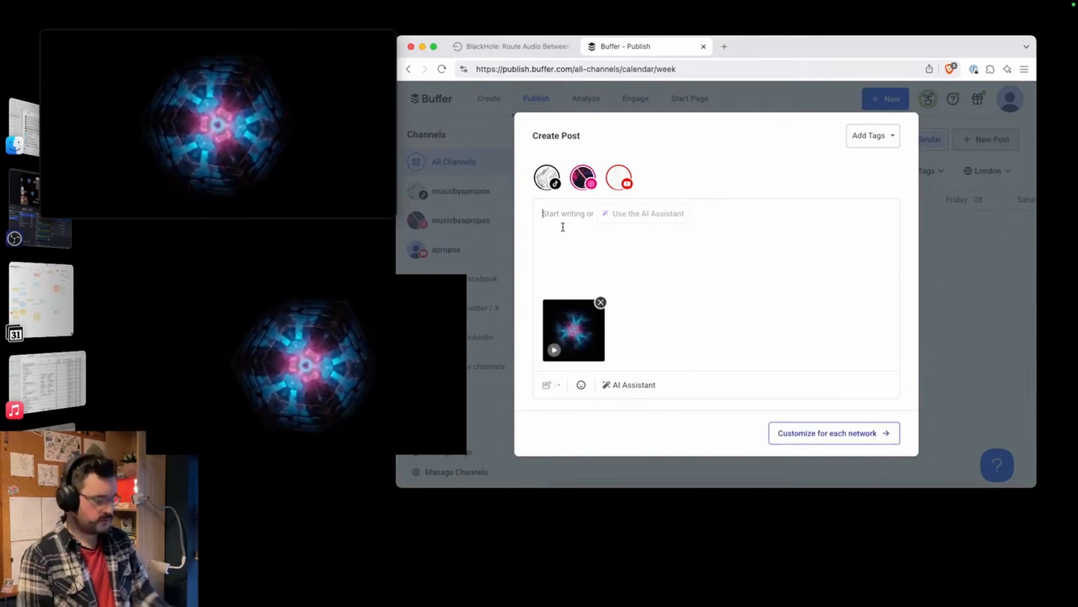
pyautogui.write('my new post')
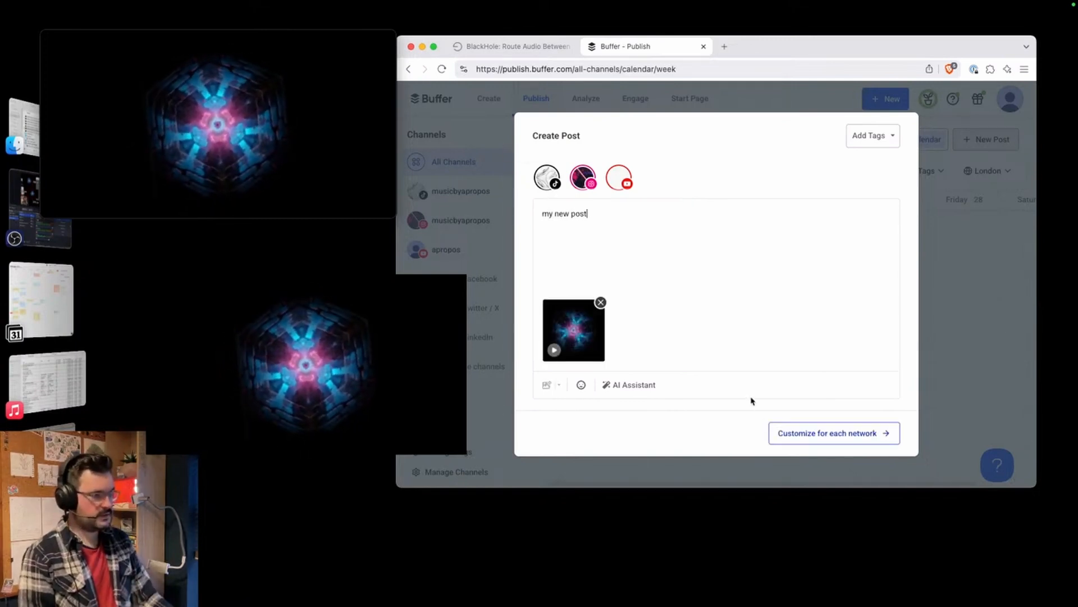
pyautogui.click(819, 435)
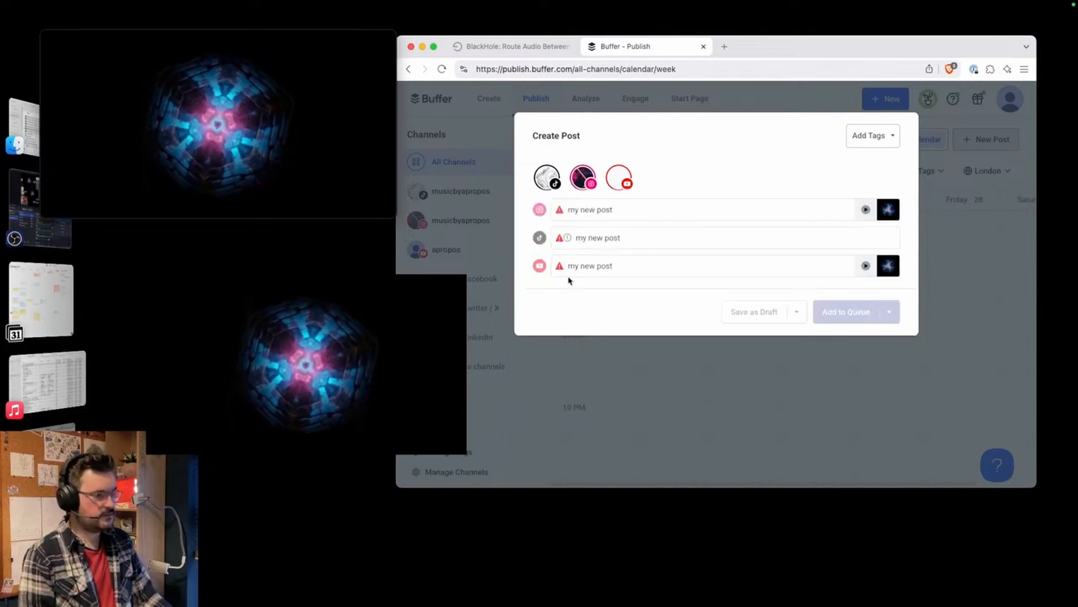
# Examine the Instagram version's video requirements and discard the draft post.
pyautogui.moveTo(560, 269)
pyautogui.click(635, 233)
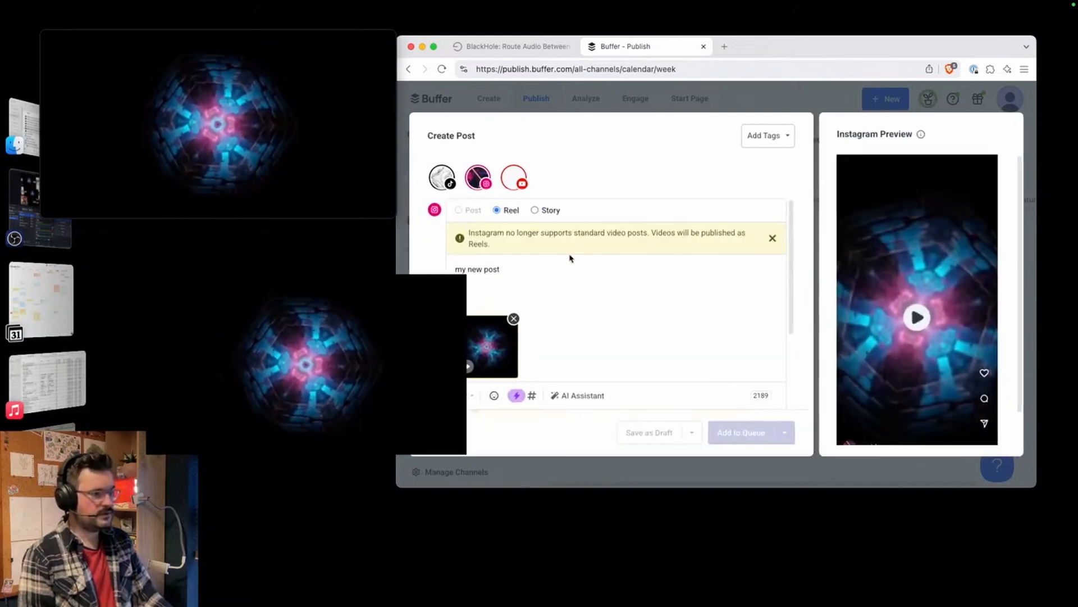
pyautogui.scroll(-3, 557, 265)
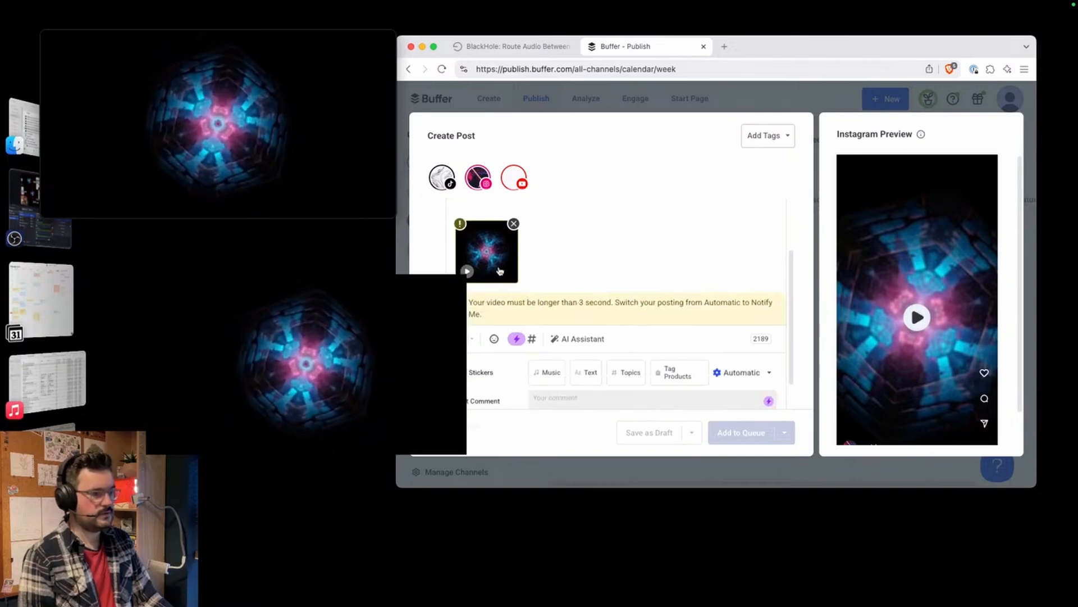
pyautogui.scroll(3, 578, 300)
pyautogui.press('Escape')
pyautogui.click(766, 315)
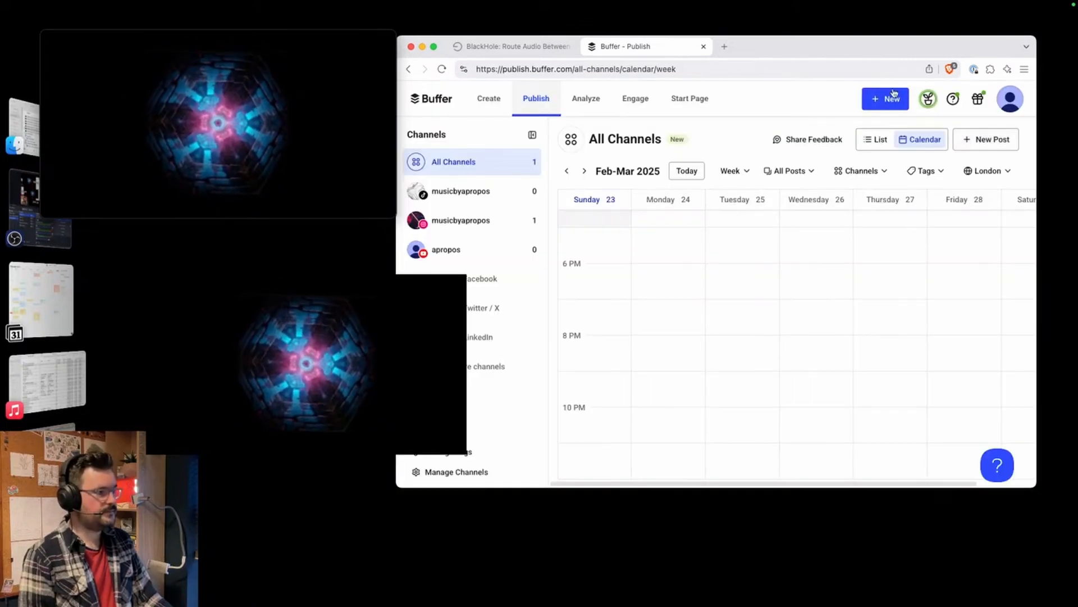
# Start a new Buffer post with the TikTok, Instagram and YouTube channels selected.
pyautogui.click(886, 98)
pyautogui.click(809, 132)
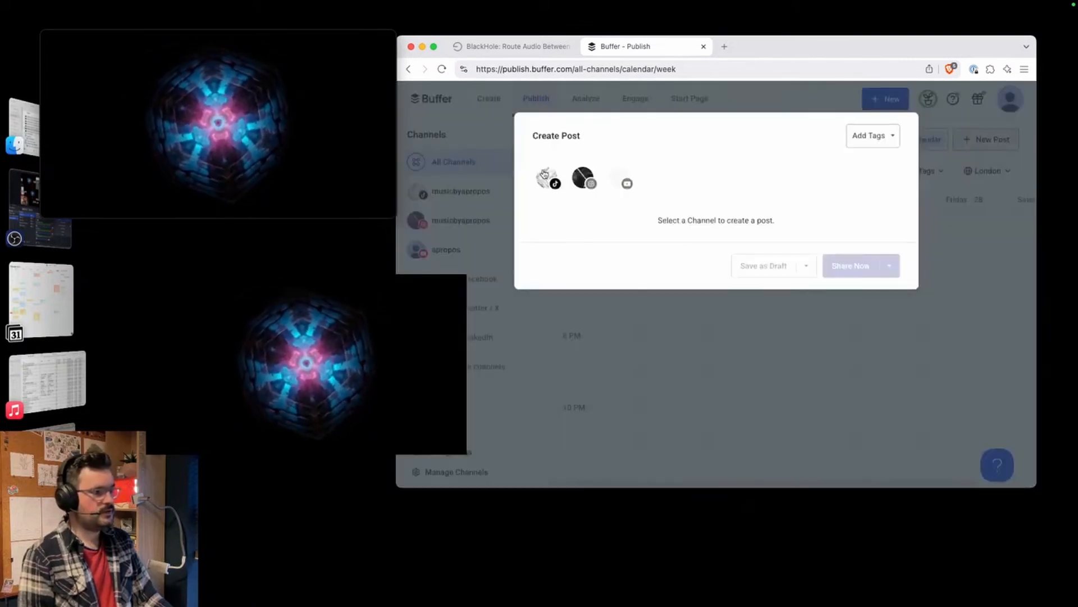
pyautogui.click(549, 179)
pyautogui.click(481, 177)
pyautogui.click(609, 177)
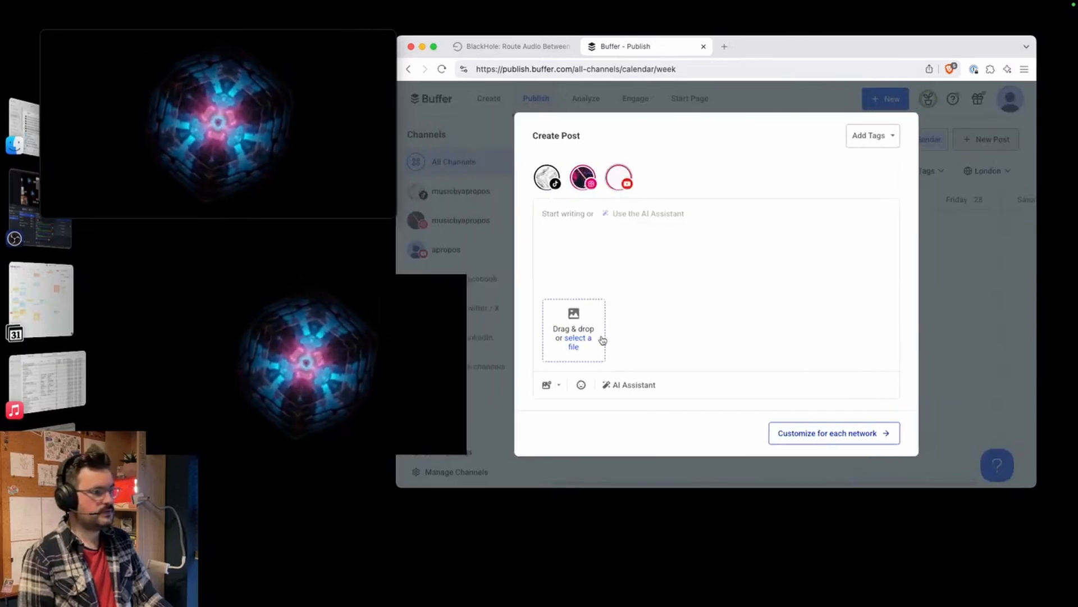
pyautogui.click(572, 324)
pyautogui.click(696, 221)
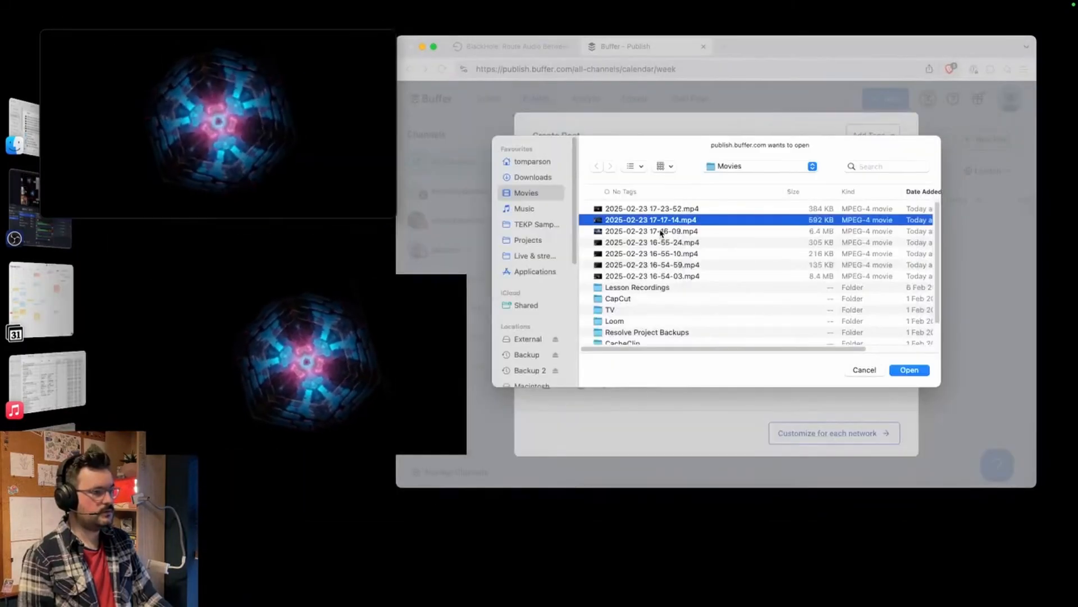
pyautogui.click(662, 232)
pyautogui.press('space')
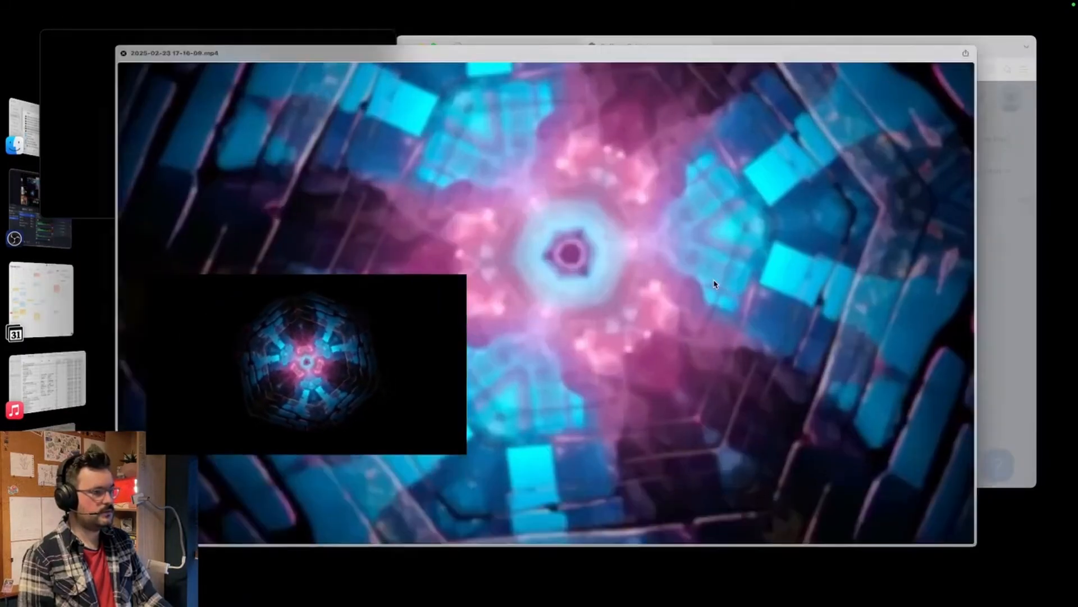
pyautogui.press('space')
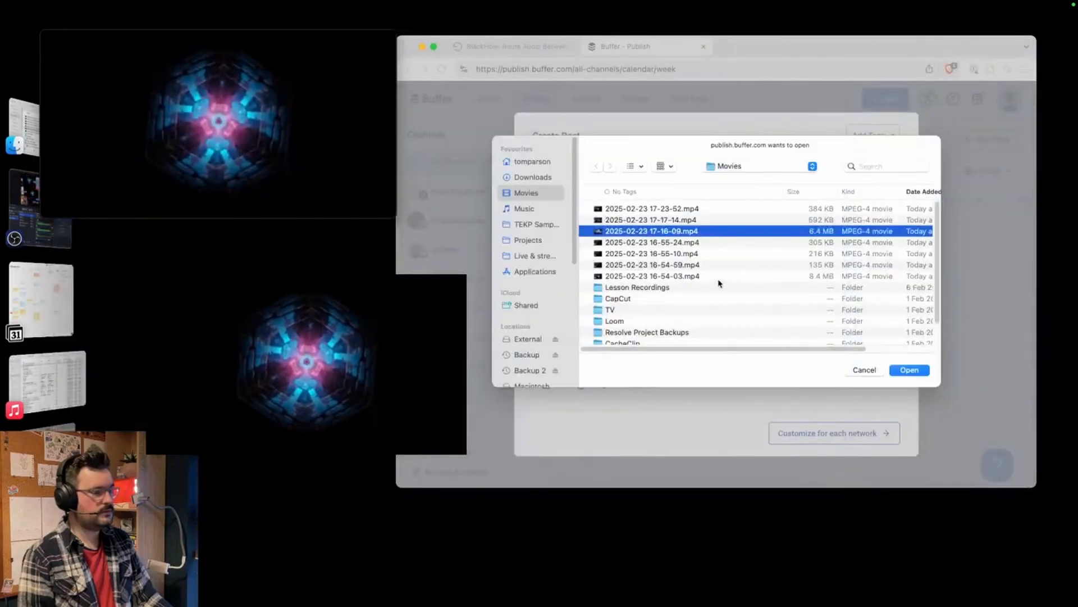
pyautogui.click(910, 370)
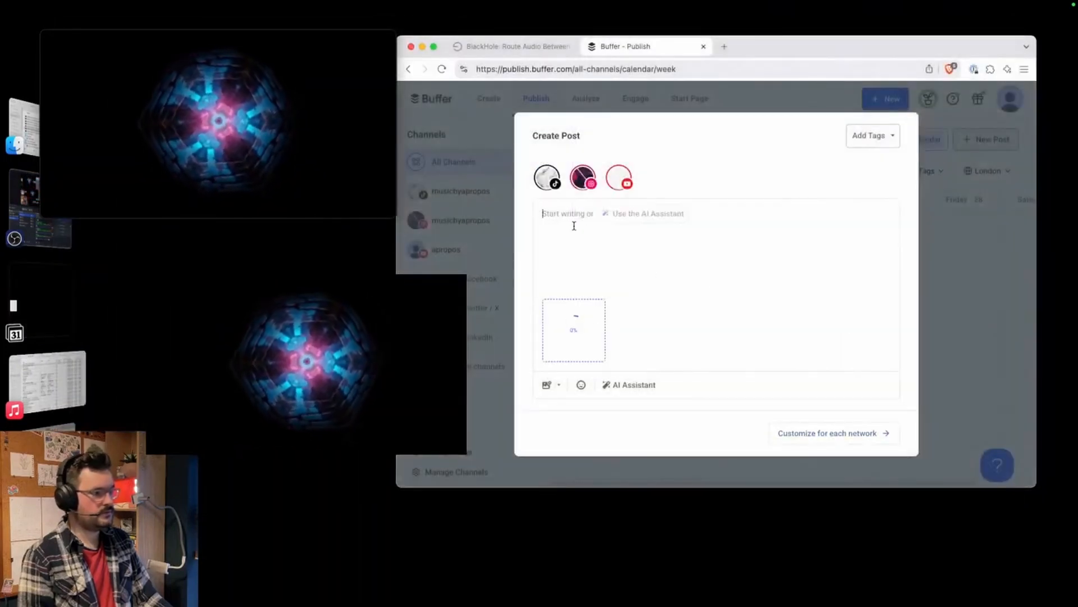
# Add the caption "my new post" beside the attached recording and proceed to the per-network versions.
pyautogui.write('my new post')
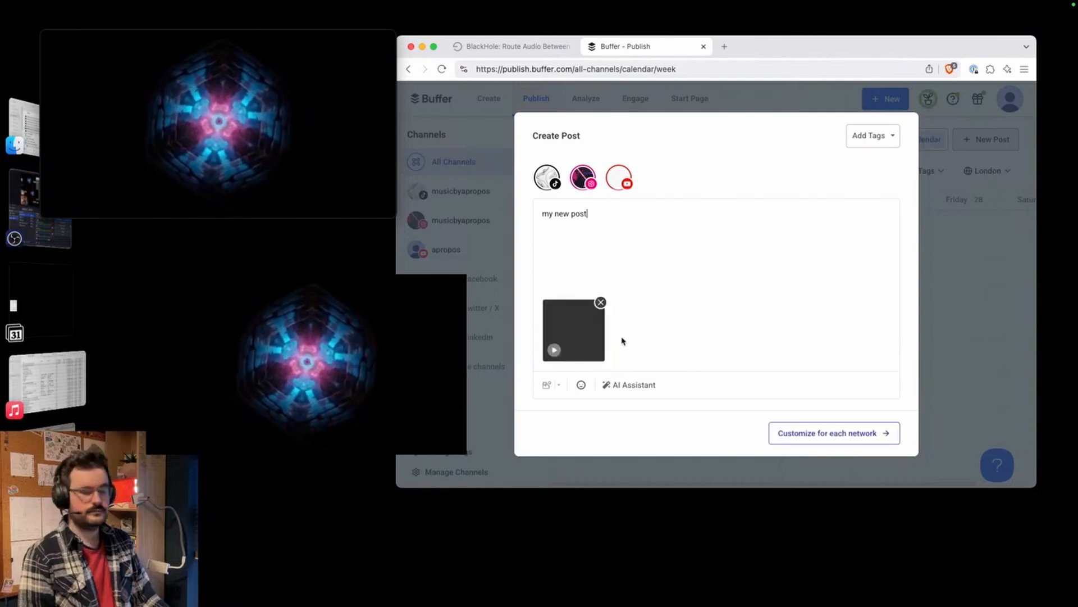
pyautogui.click(842, 433)
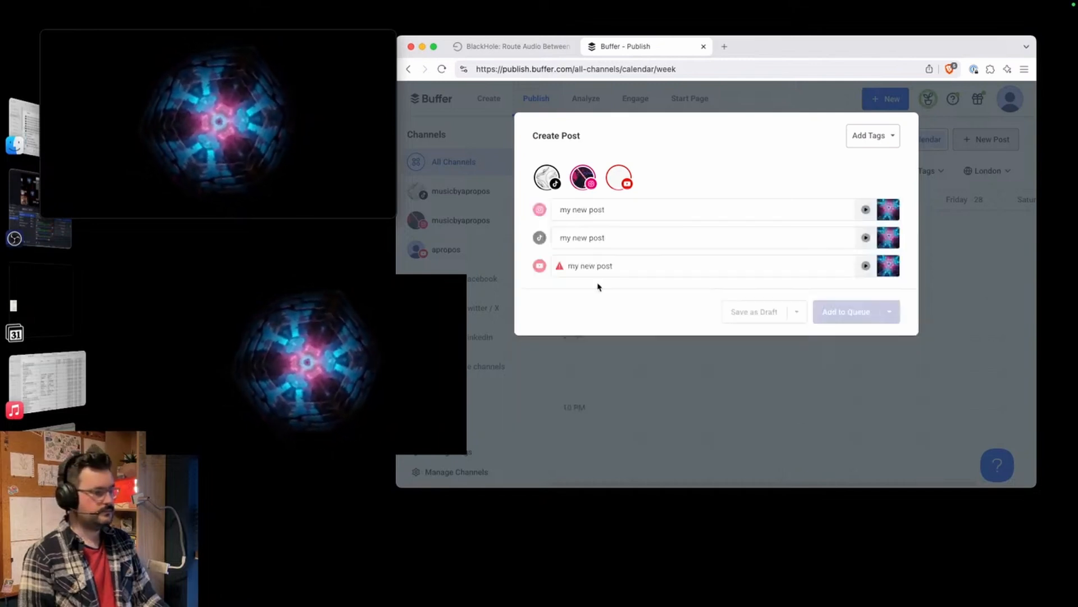
# Open the YouTube Short version and give it the title "my post".
pyautogui.moveTo(556, 267)
pyautogui.click(616, 271)
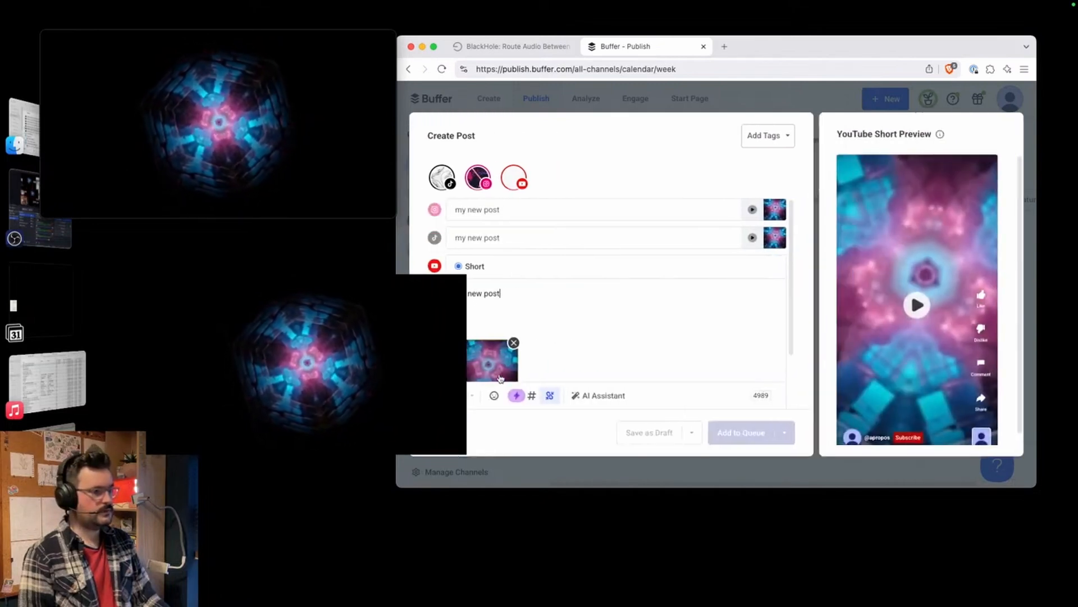
pyautogui.click(536, 323)
pyautogui.write('m')
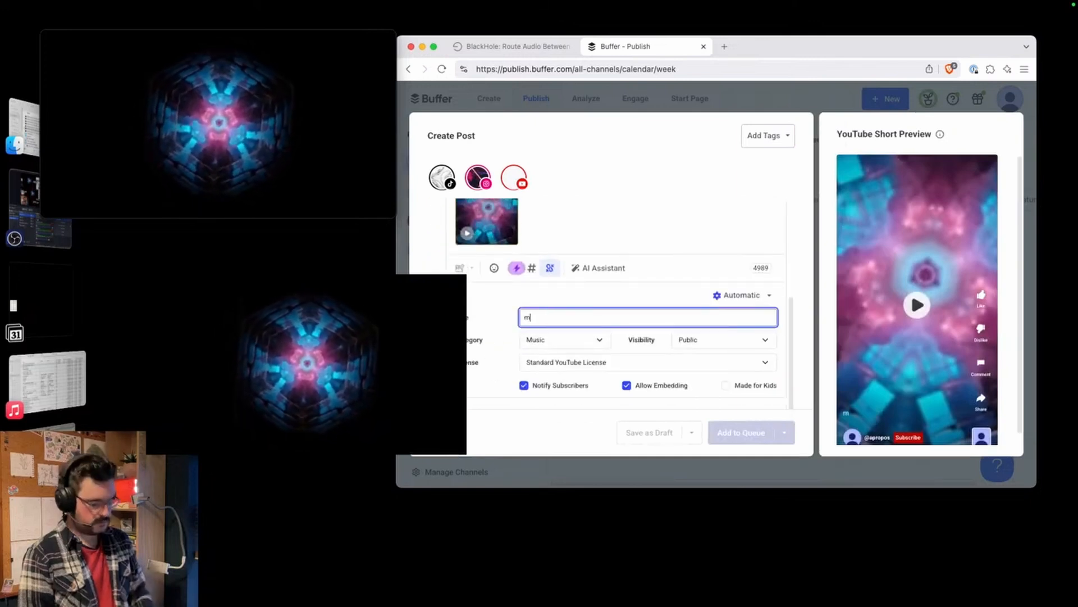
pyautogui.write('y new post')
# Review the TikTok version of the post and check which aspect ratios the YouTube Short accepts.
pyautogui.scroll(3, 571, 318)
pyautogui.click(544, 241)
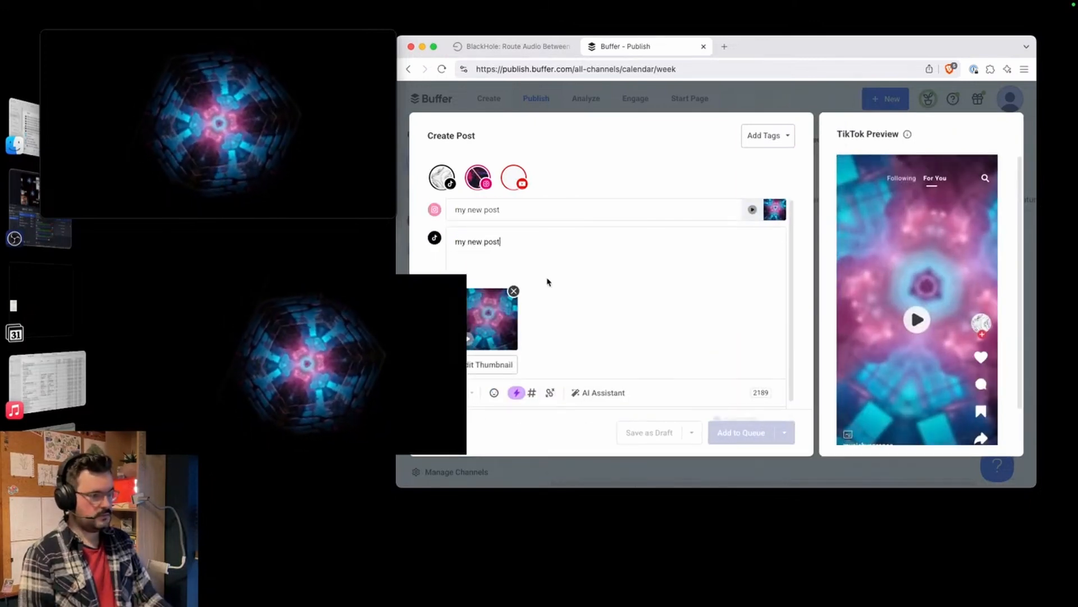
pyautogui.scroll(-1, 549, 281)
pyautogui.scroll(-2, 550, 281)
pyautogui.click(475, 383)
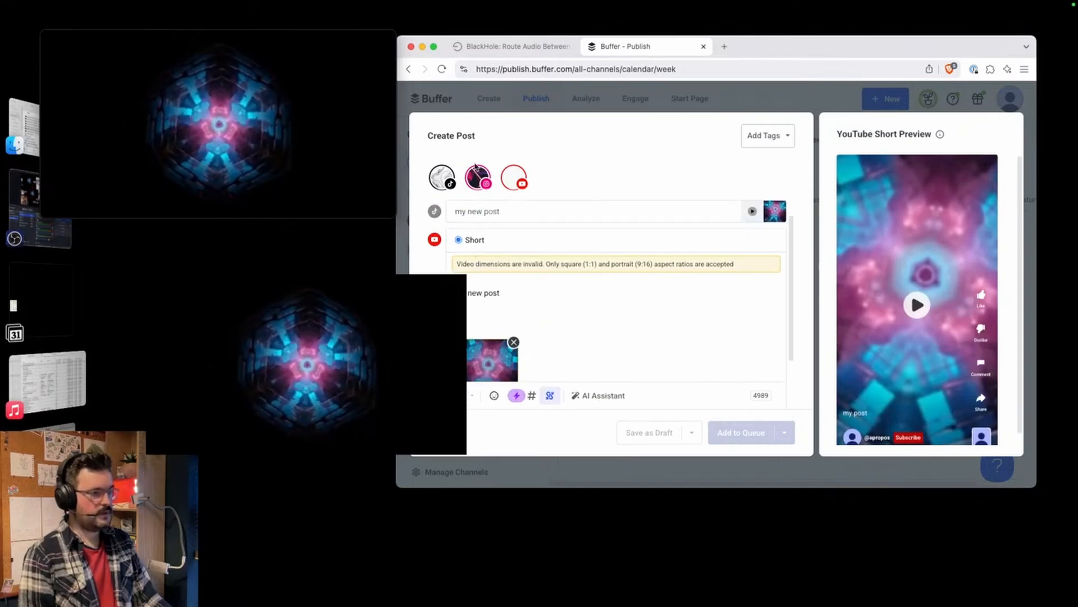
# Deselect the YouTube channel so the post covers only TikTok and Instagram, and look at the sharing options beside Add to Queue.
pyautogui.click(508, 180)
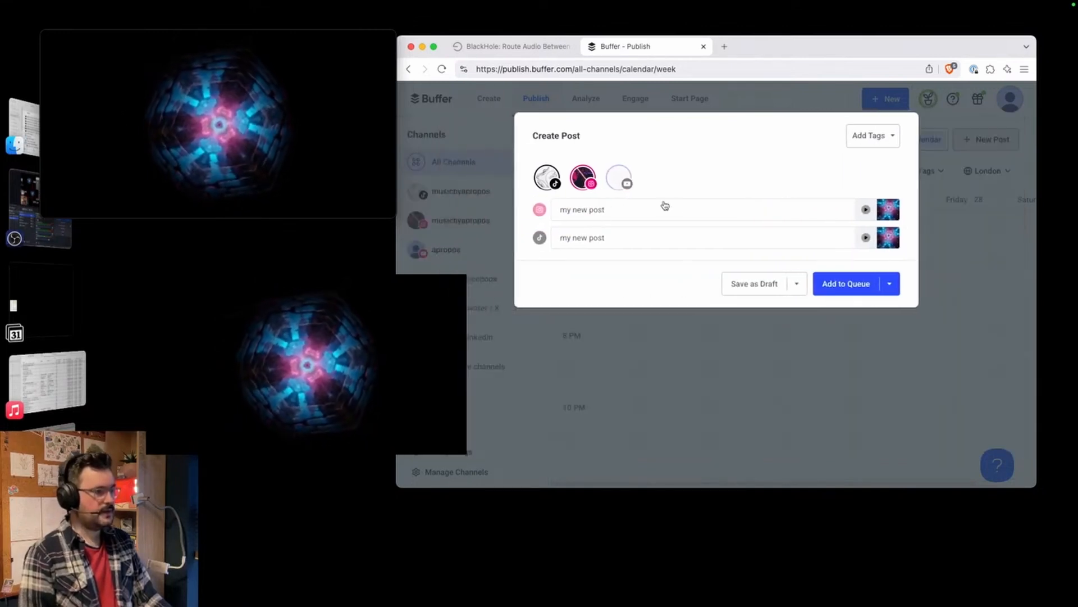
pyautogui.click(890, 285)
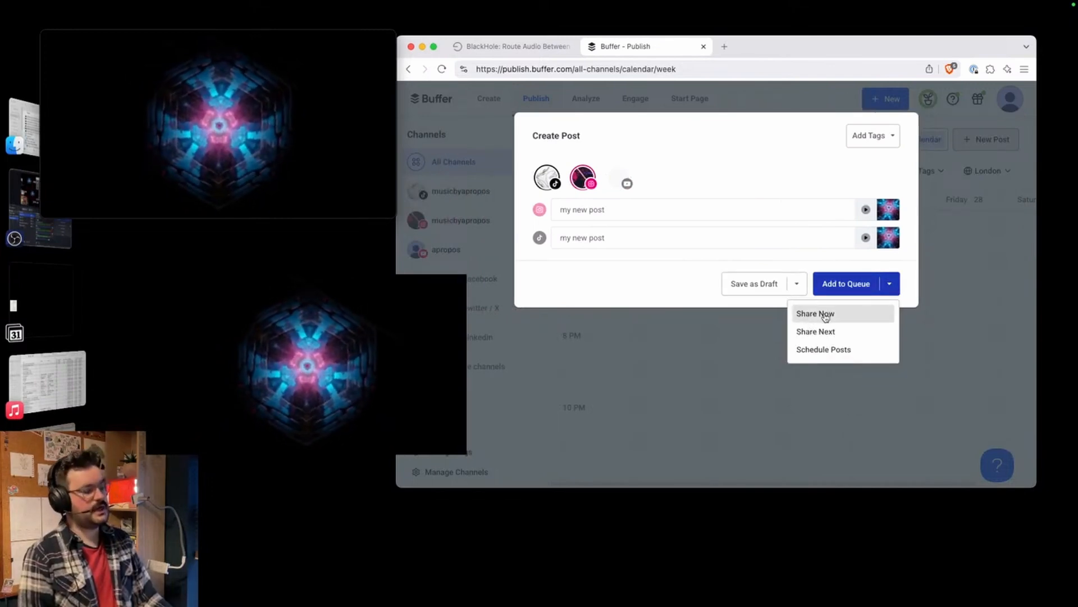
pyautogui.click(666, 286)
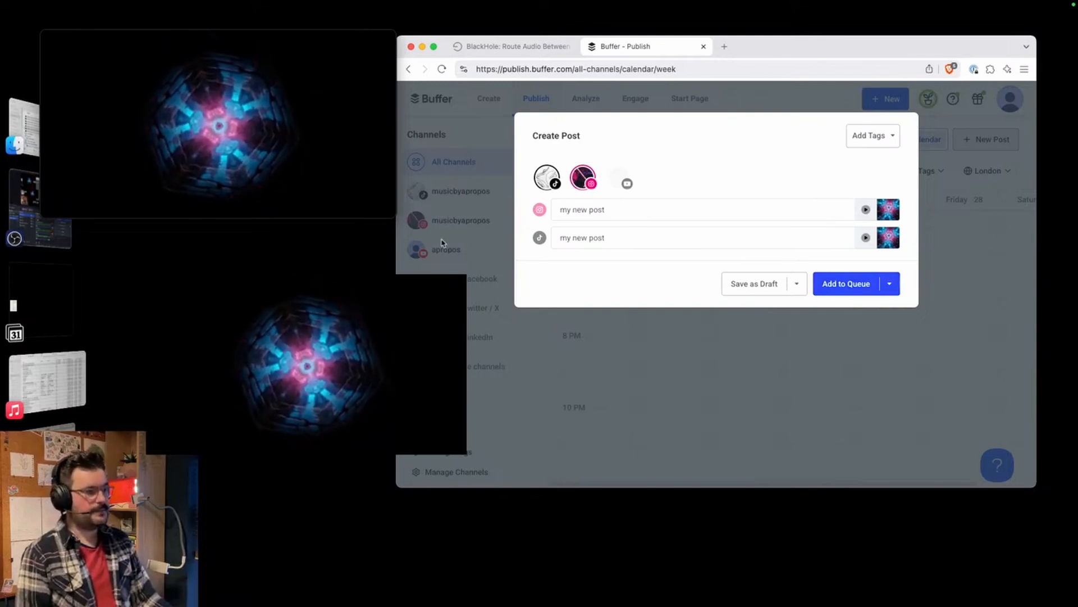
# Discard the unfinished post and return to the weekly calendar of all channels.
pyautogui.click(442, 242)
pyautogui.click(802, 306)
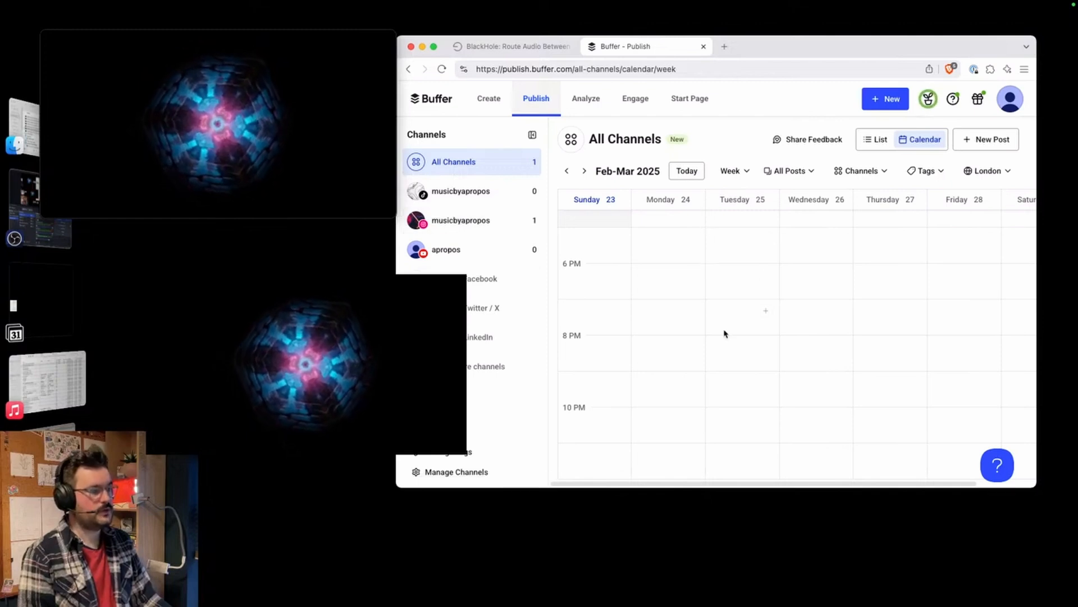
pyautogui.scroll(2, 725, 334)
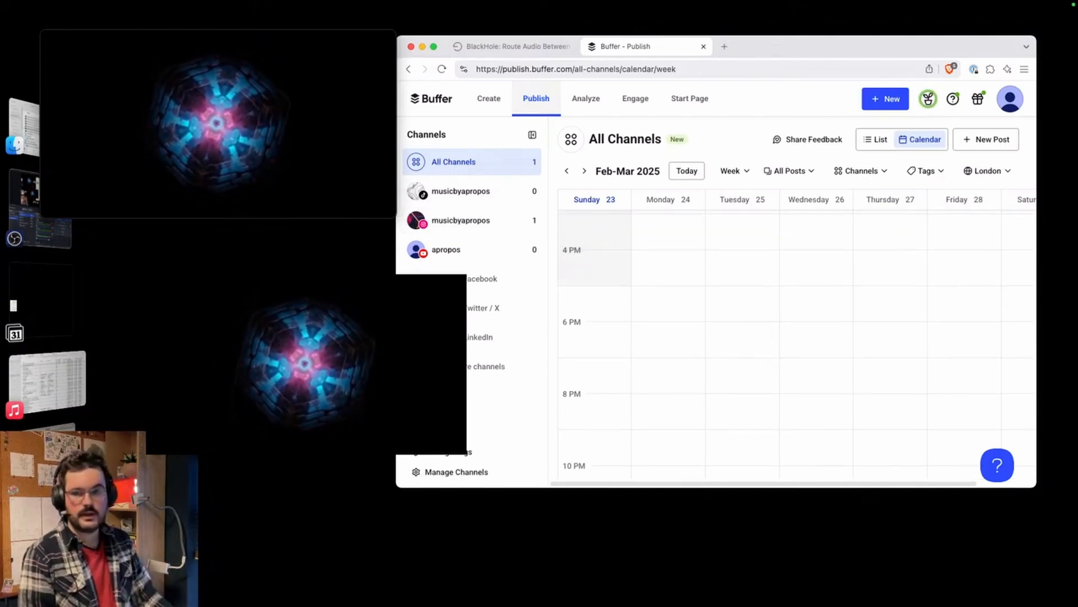
pyautogui.press('super+Tab')
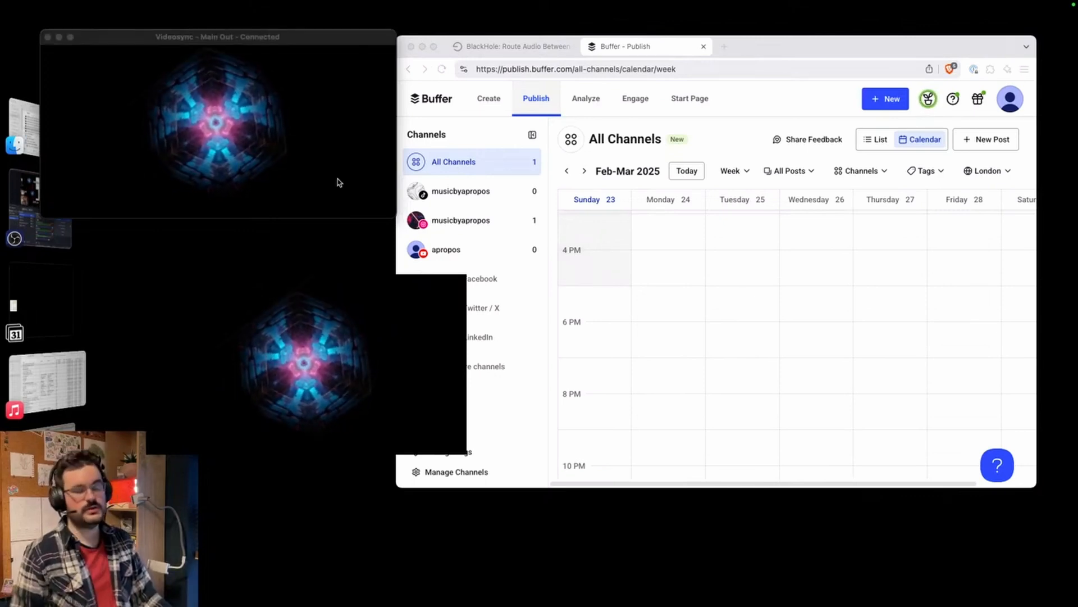
pyautogui.click(744, 55)
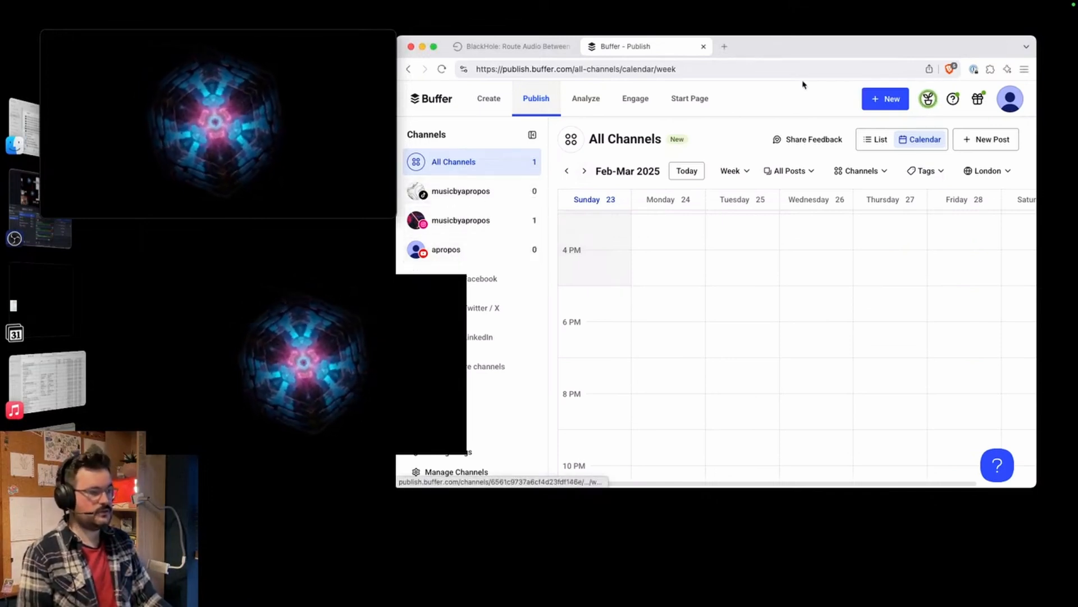
# Open the YouTube channel from the Channels bookmarks in a new browser tab and go to its YouTube Studio dashboard.
pyautogui.click(724, 46)
pyautogui.click(1016, 88)
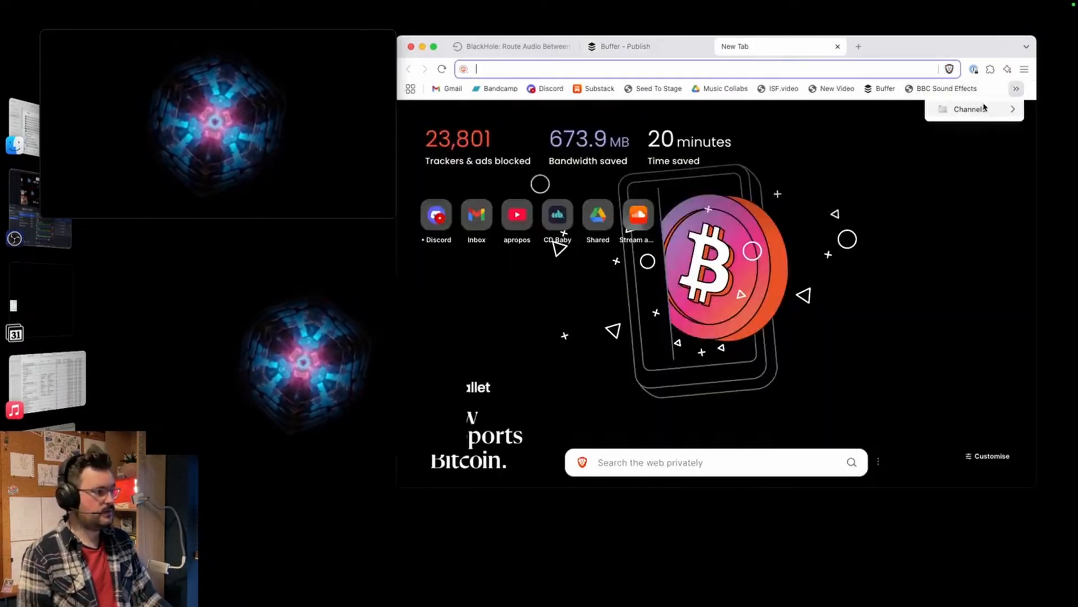
pyautogui.moveTo(983, 108)
pyautogui.click(880, 173)
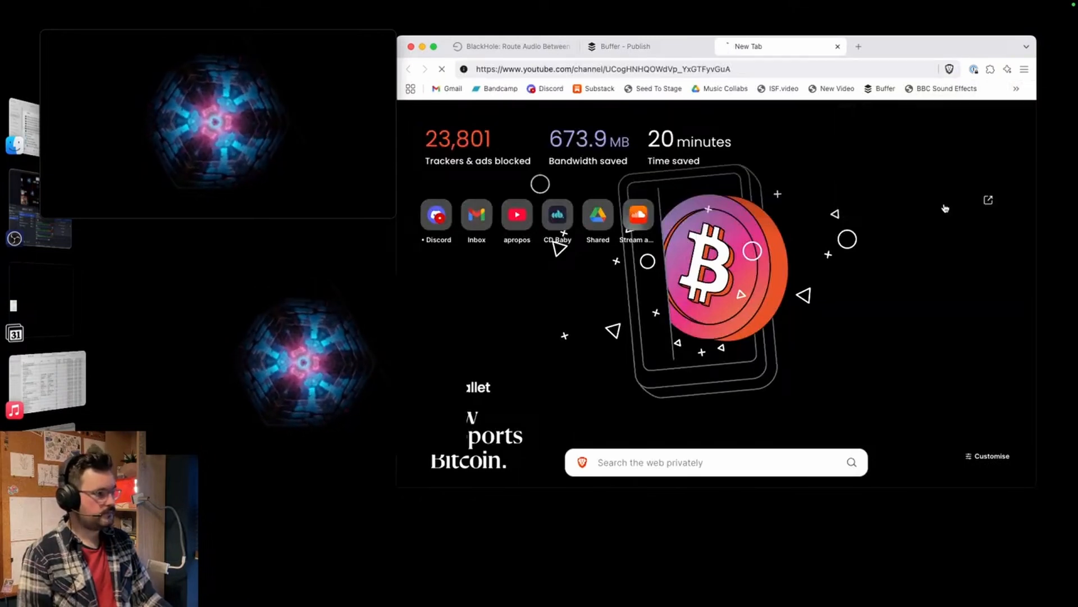
pyautogui.click(1003, 101)
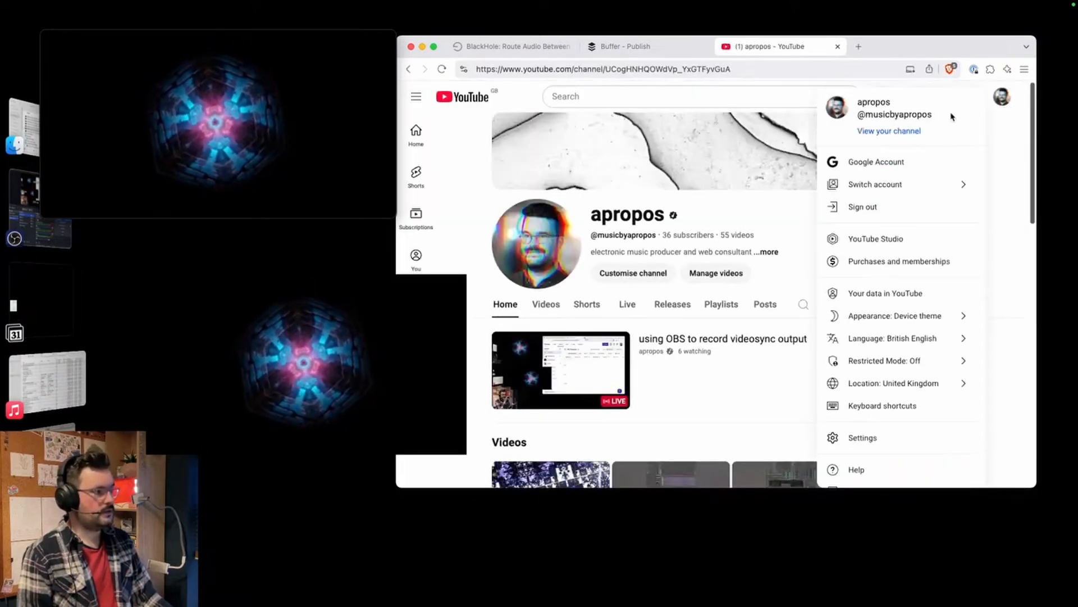
pyautogui.click(928, 240)
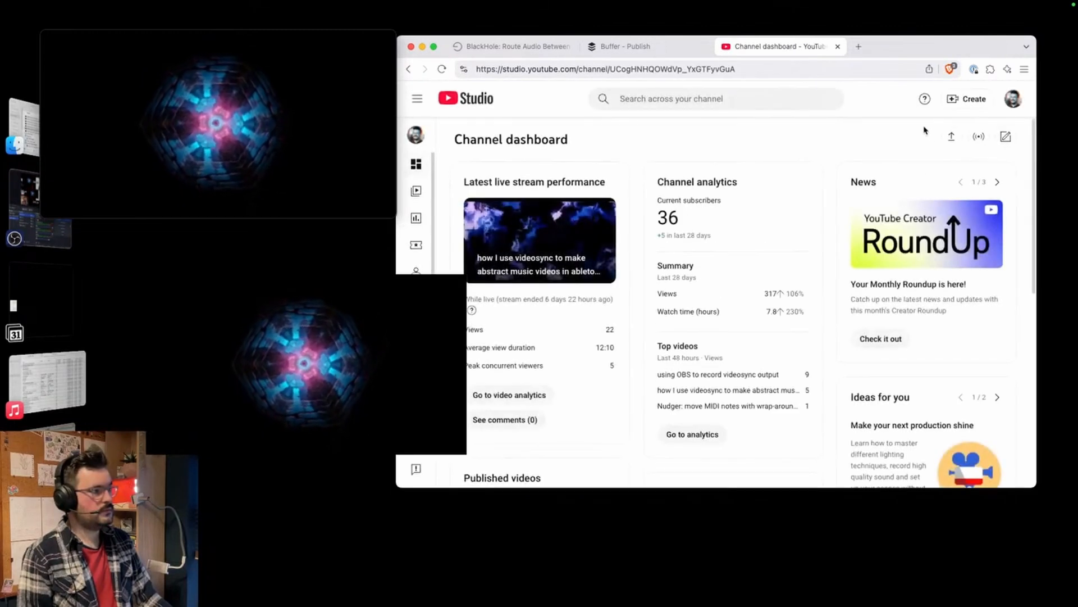
# Start a video upload, view the recordings in the Movies folder, and close the upload without choosing a file.
pyautogui.click(960, 104)
pyautogui.click(951, 128)
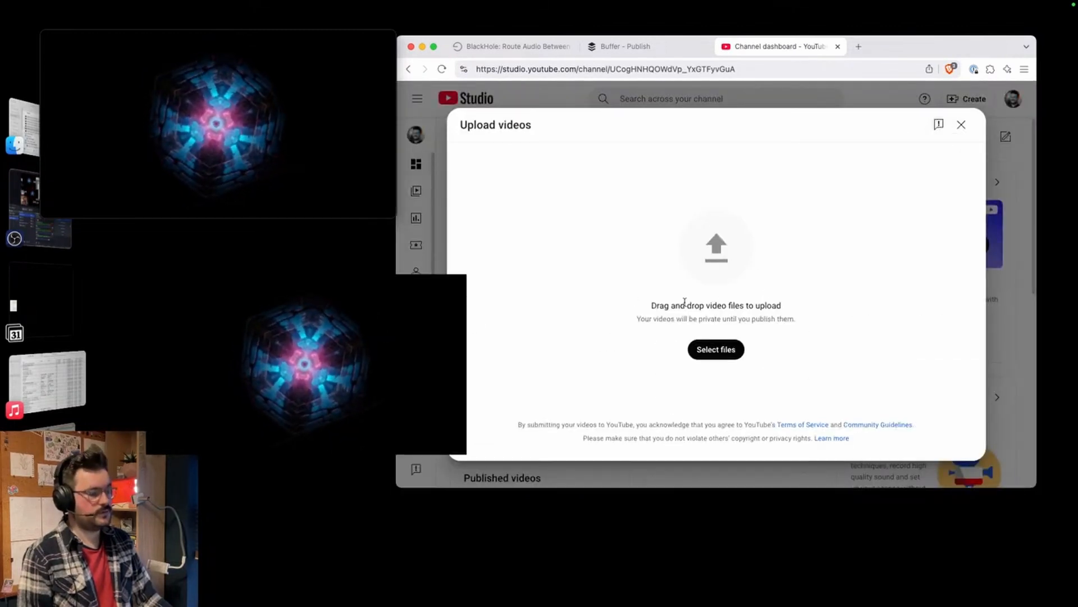
pyautogui.click(713, 349)
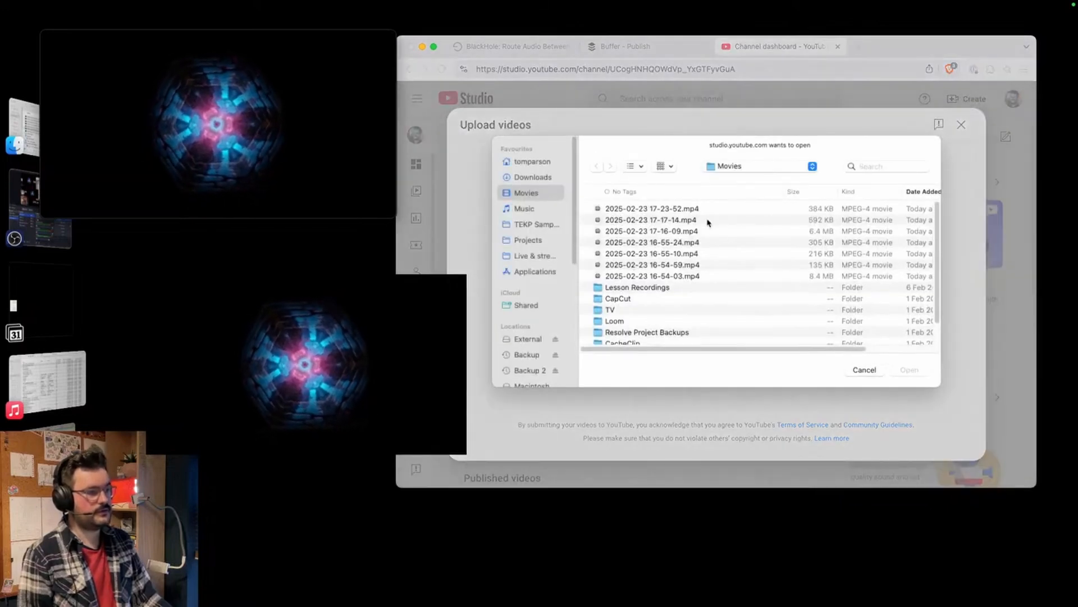
pyautogui.click(865, 369)
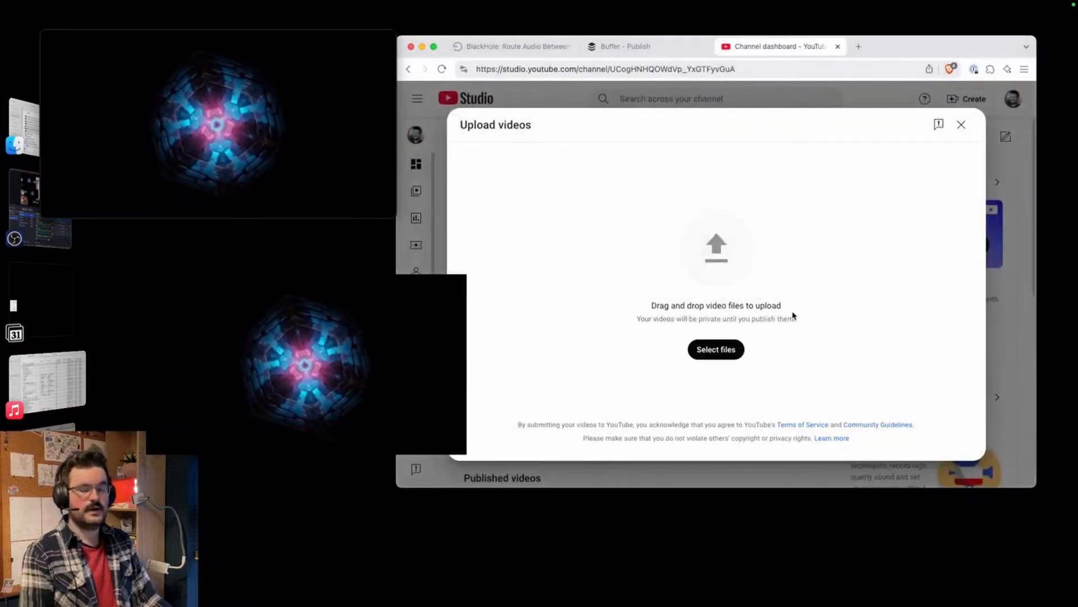
pyautogui.click(962, 126)
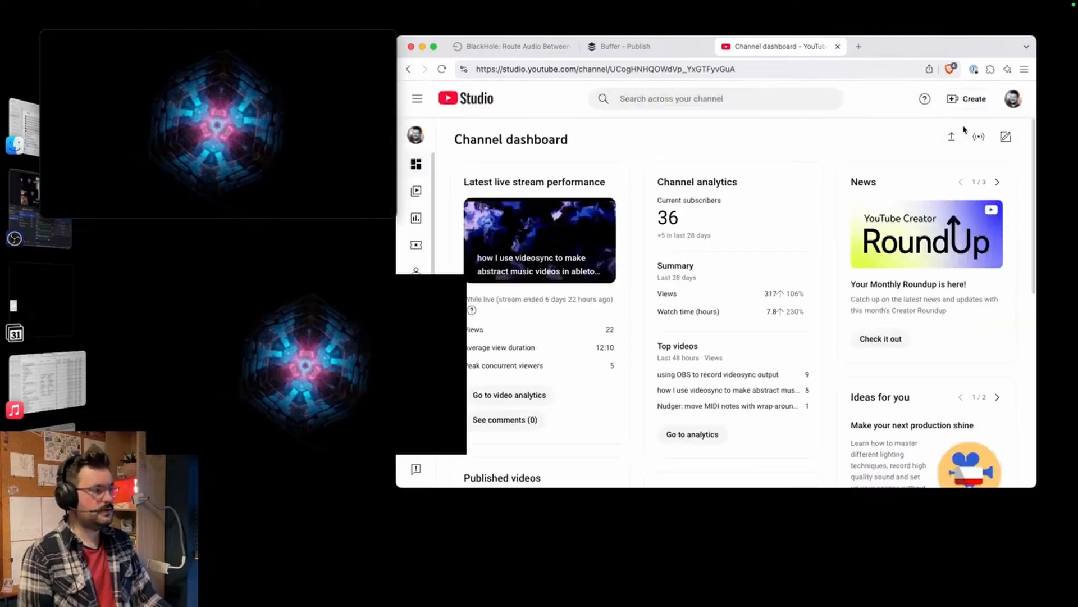
# Open the Instagram profile from the Channels bookmarks in another browser tab and look over its posts.
pyautogui.press('super+t')
pyautogui.click(1016, 89)
pyautogui.moveTo(992, 115)
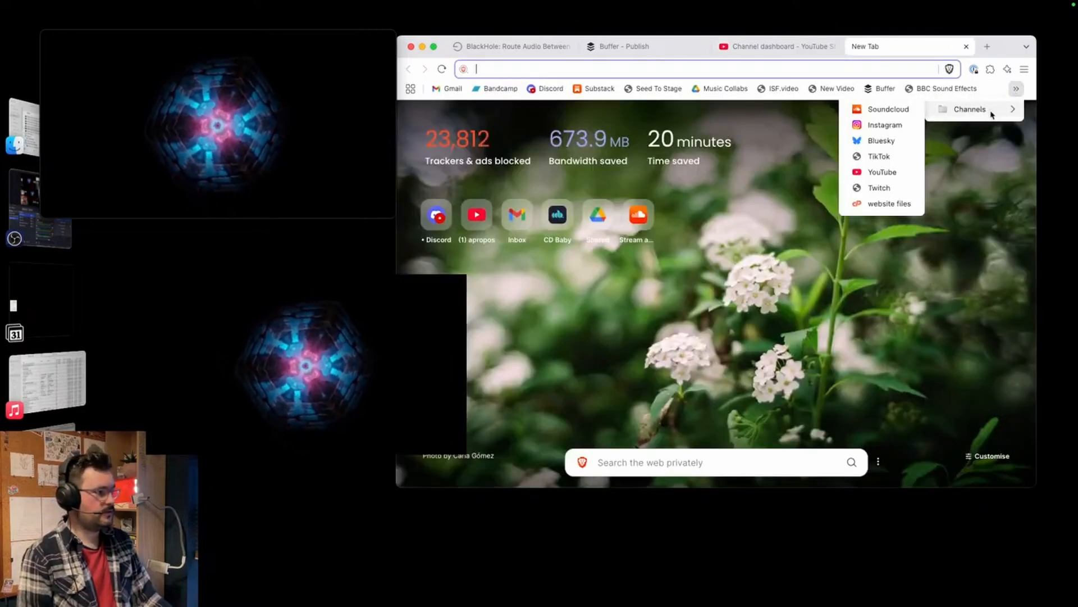
pyautogui.click(883, 125)
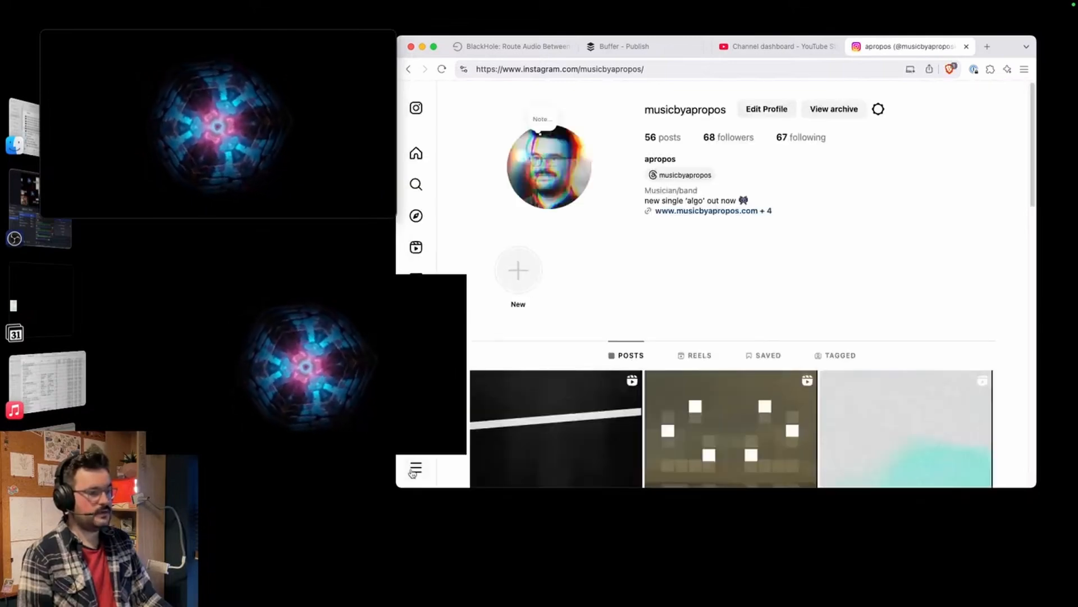
pyautogui.click(524, 284)
pyautogui.click(528, 282)
pyautogui.scroll(-5, 588, 279)
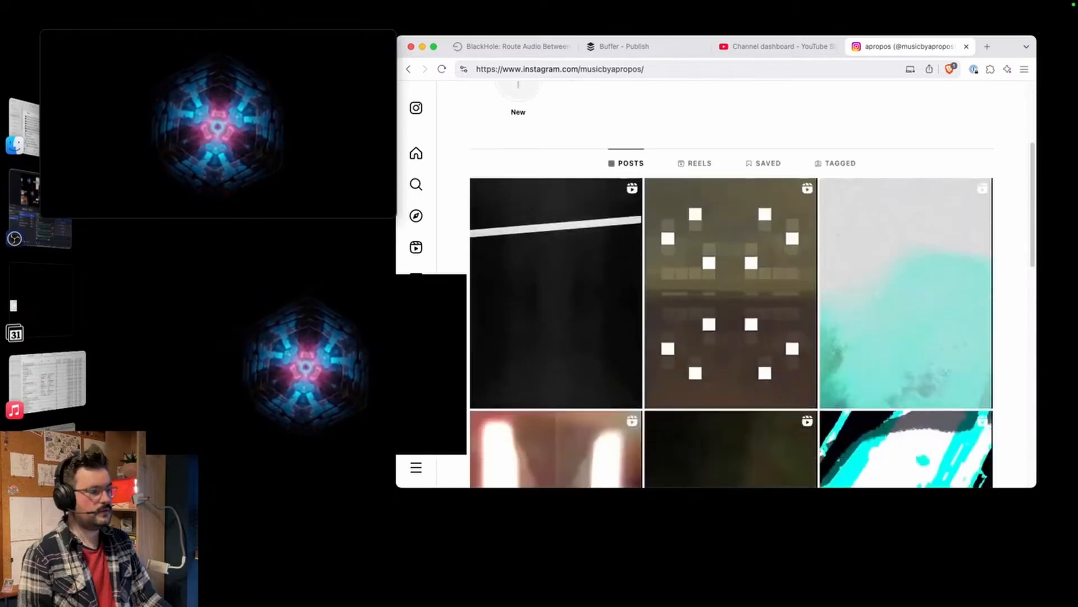
# Show Instagram's dialog for creating a new post from files on the computer, and dismiss it.
pyautogui.click(417, 341)
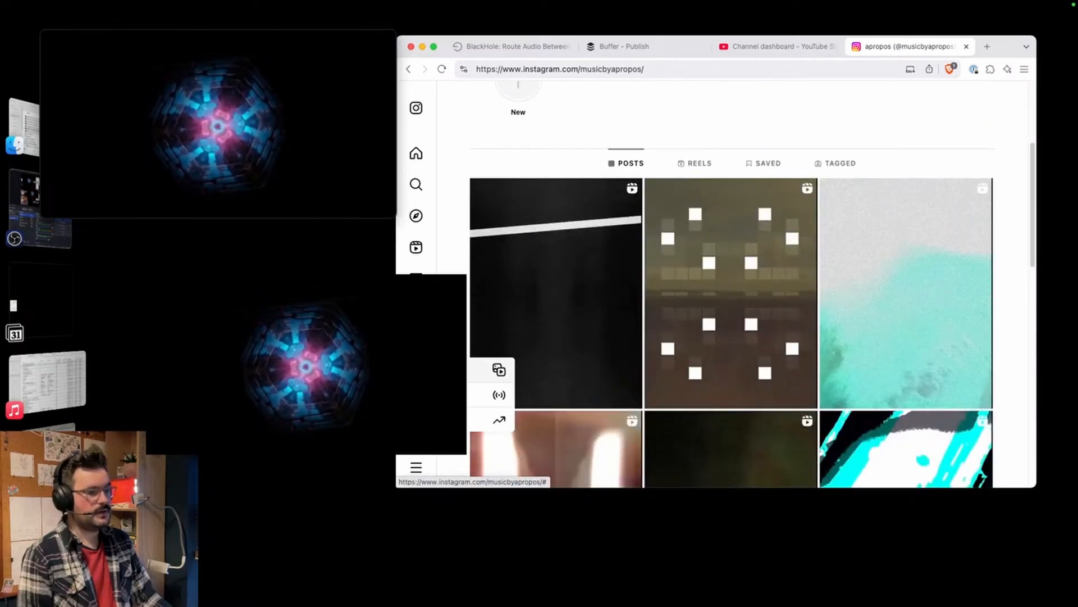
pyautogui.click(498, 370)
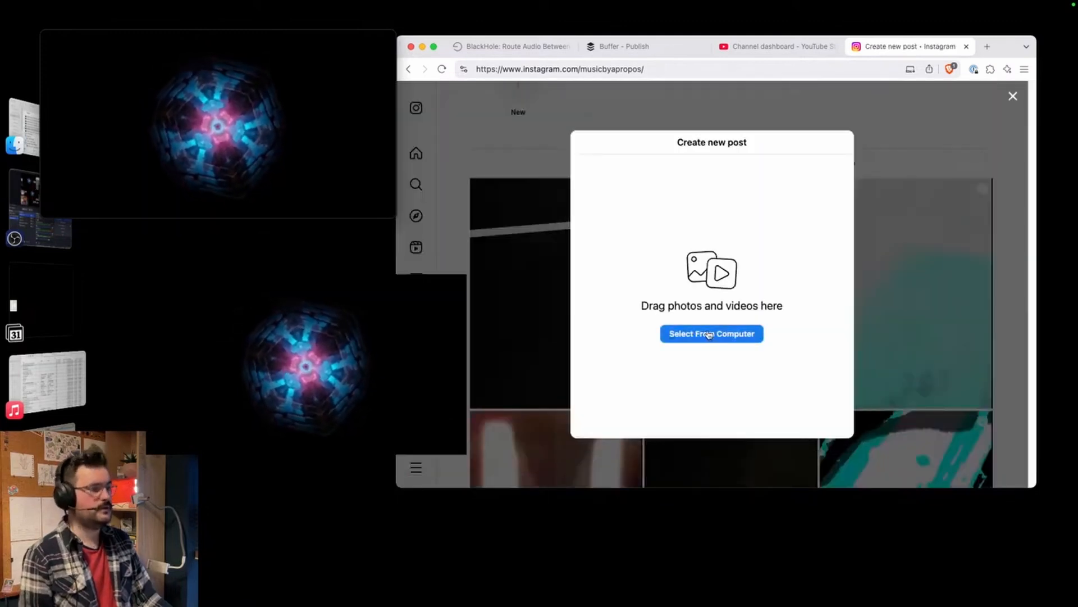
pyautogui.click(974, 143)
# Close the Instagram tab and return to the Buffer publishing calendar.
pyautogui.click(967, 46)
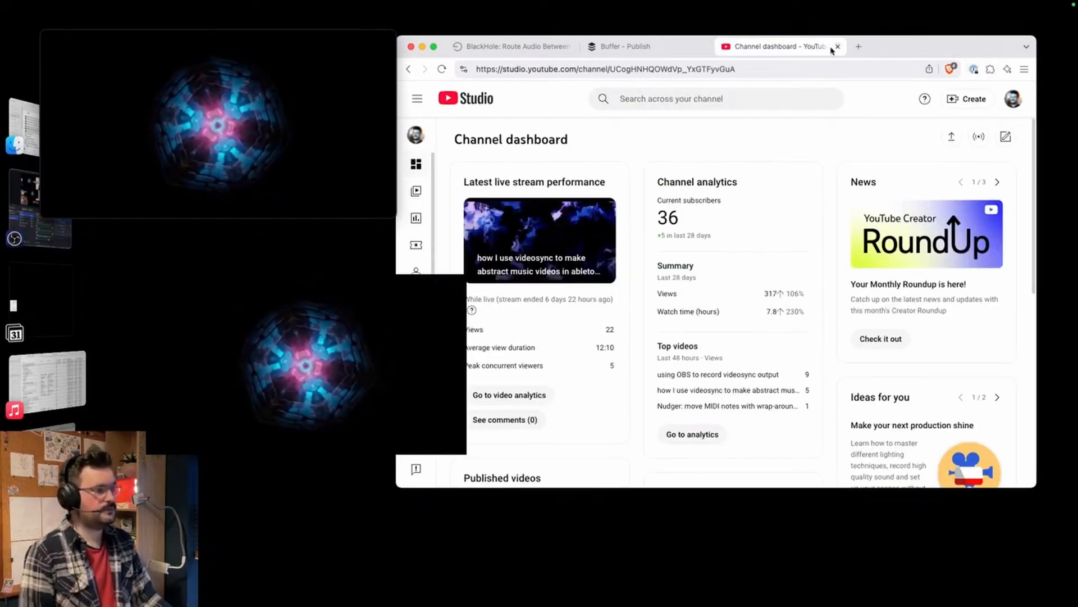
pyautogui.click(601, 46)
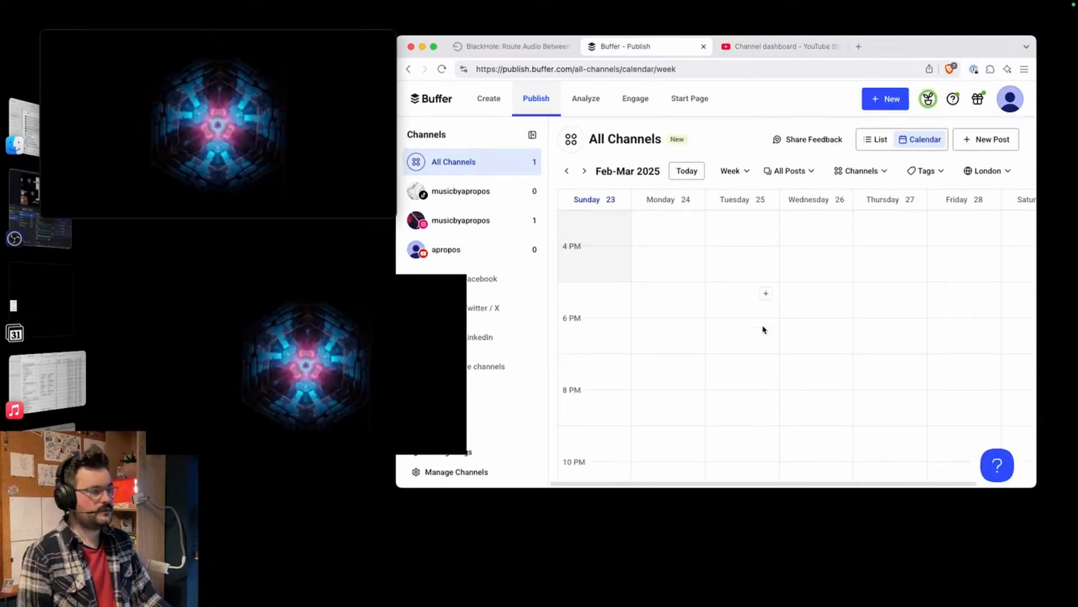
pyautogui.scroll(-1, 764, 330)
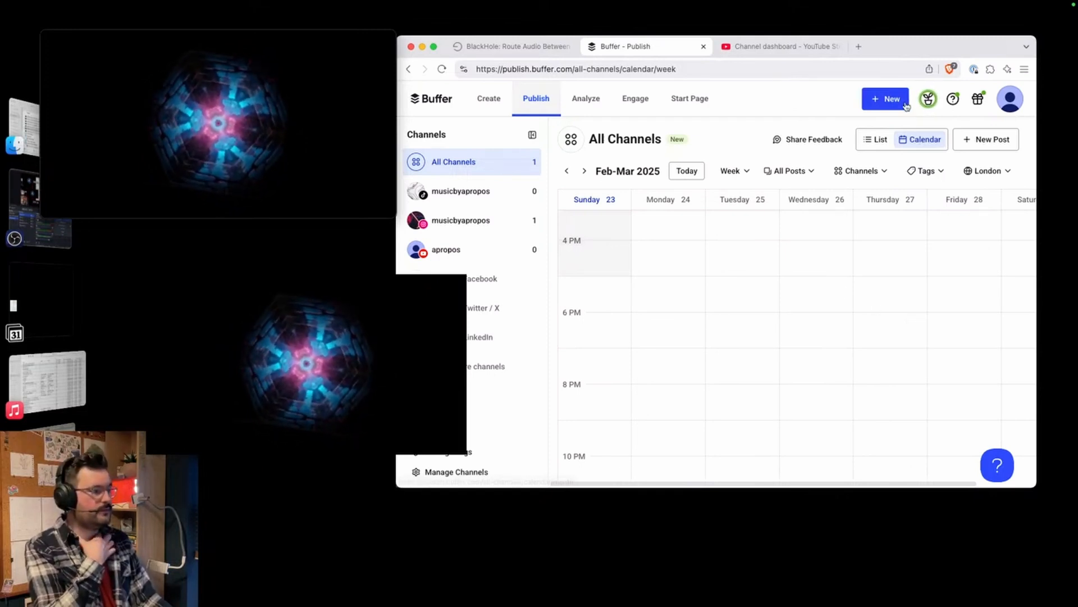
# Start a new post for the TikTok, Instagram and YouTube channels, view its per-network versions, and discard it.
pyautogui.click(888, 100)
pyautogui.click(867, 130)
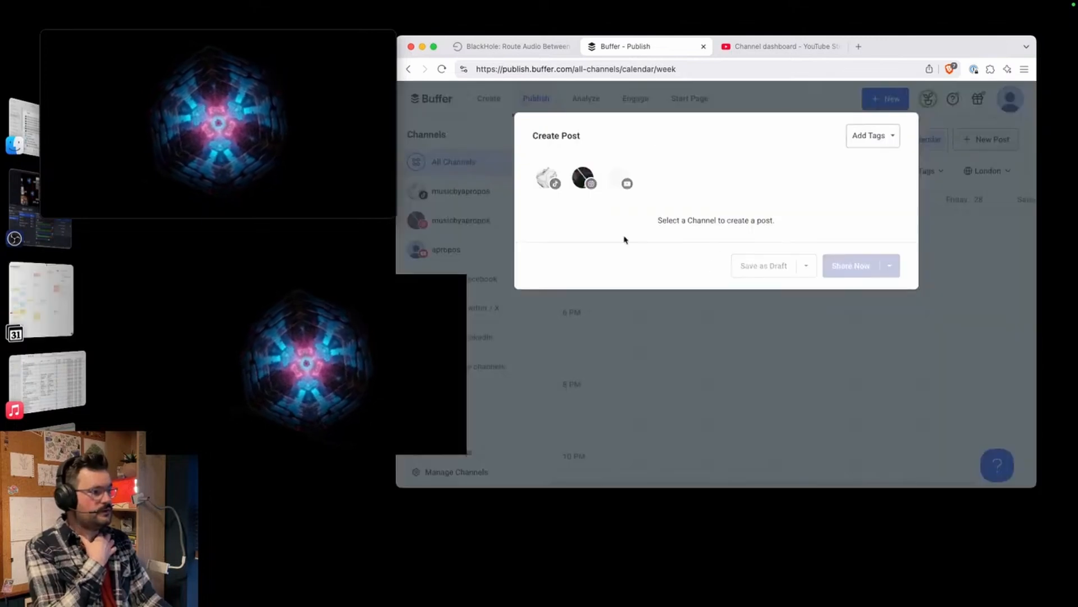
pyautogui.click(626, 181)
pyautogui.click(479, 178)
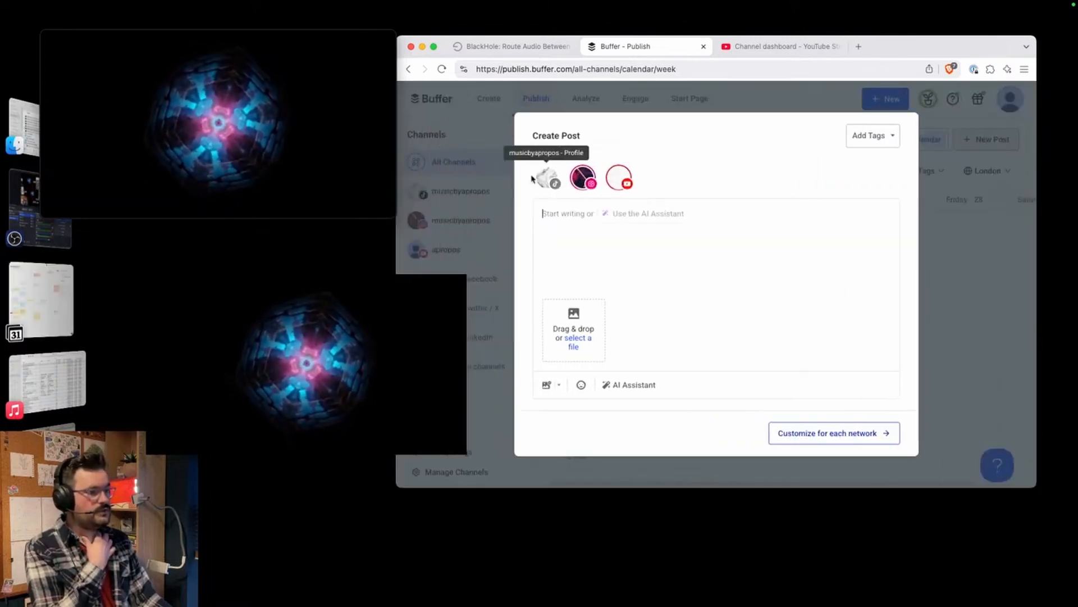
pyautogui.click(544, 183)
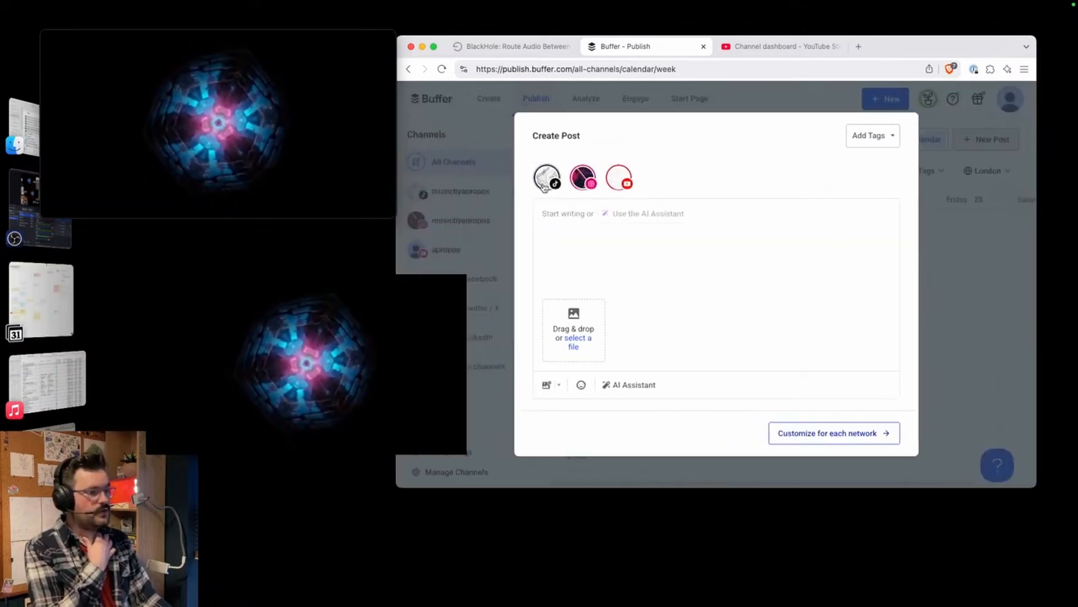
pyautogui.click(820, 433)
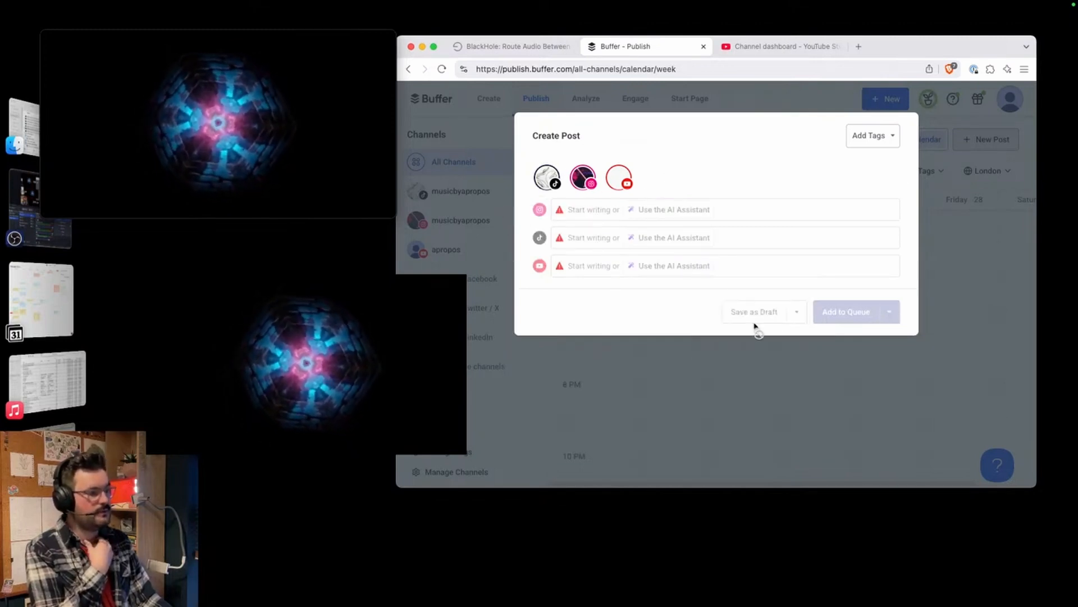
pyautogui.click(753, 380)
pyautogui.click(799, 307)
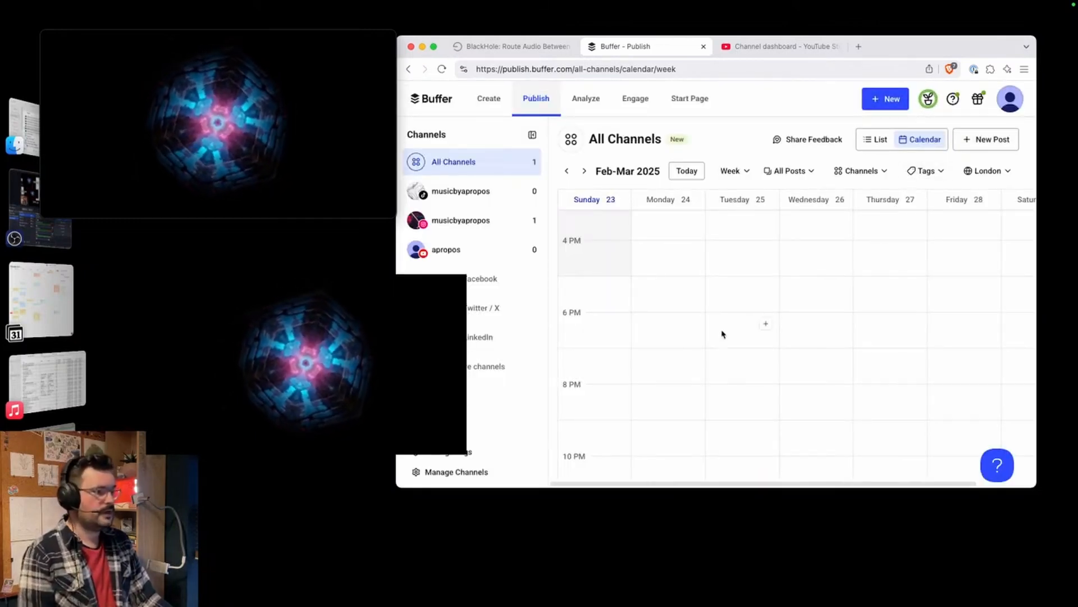
# Switch the calendar of all channels from the week view to the month view and look over its posts.
pyautogui.click(691, 174)
pyautogui.click(733, 171)
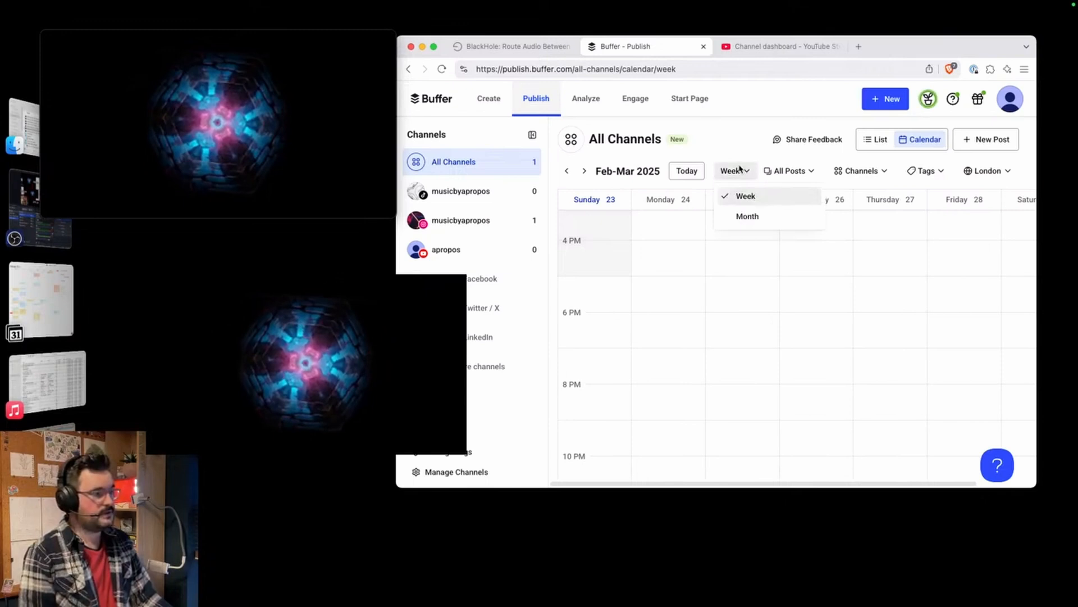
pyautogui.click(749, 219)
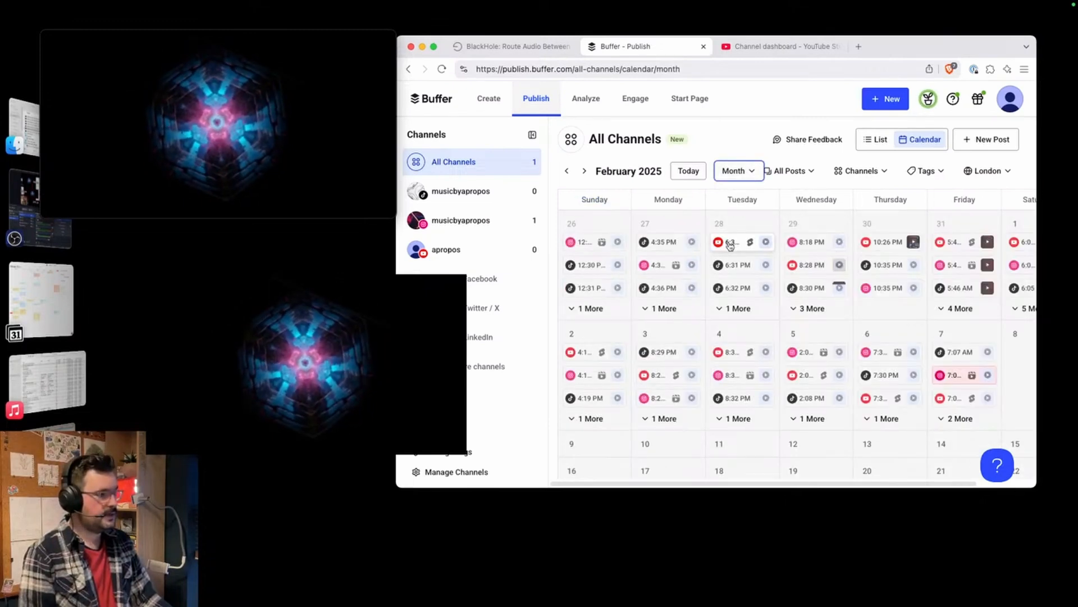
pyautogui.scroll(-1, 691, 329)
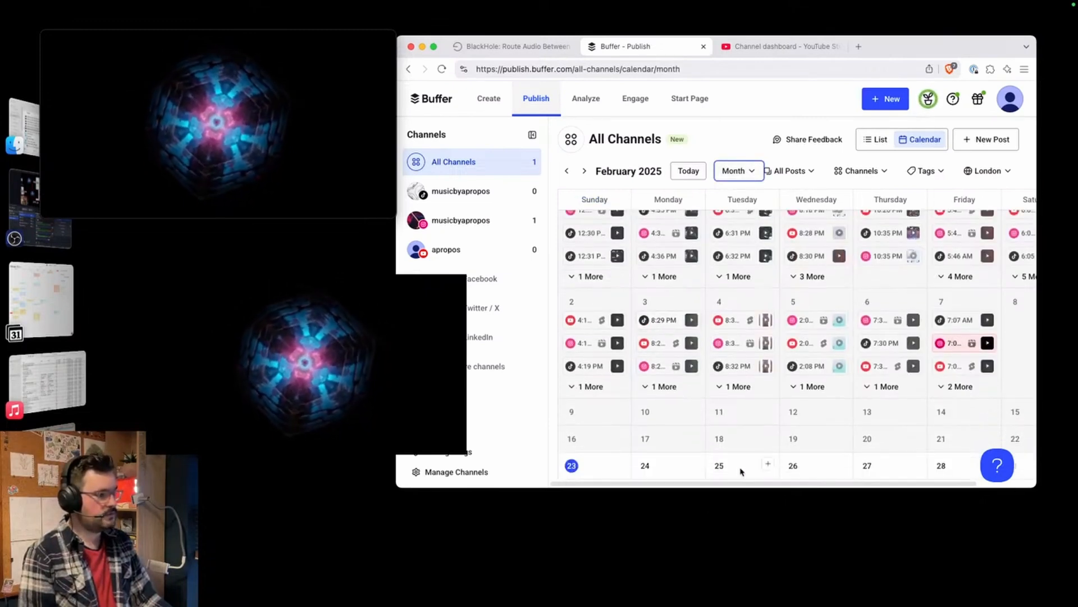
# Browse the monthly calendar forward to June 2025 and return to the current month.
pyautogui.click(584, 171)
pyautogui.click(584, 171)
pyautogui.click(584, 171)
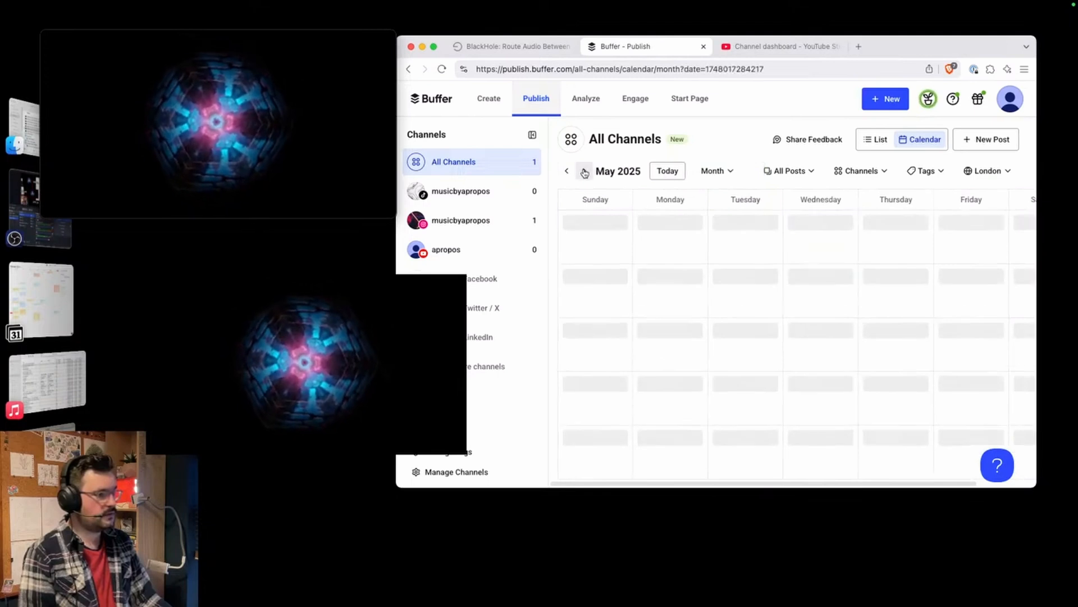
pyautogui.click(584, 171)
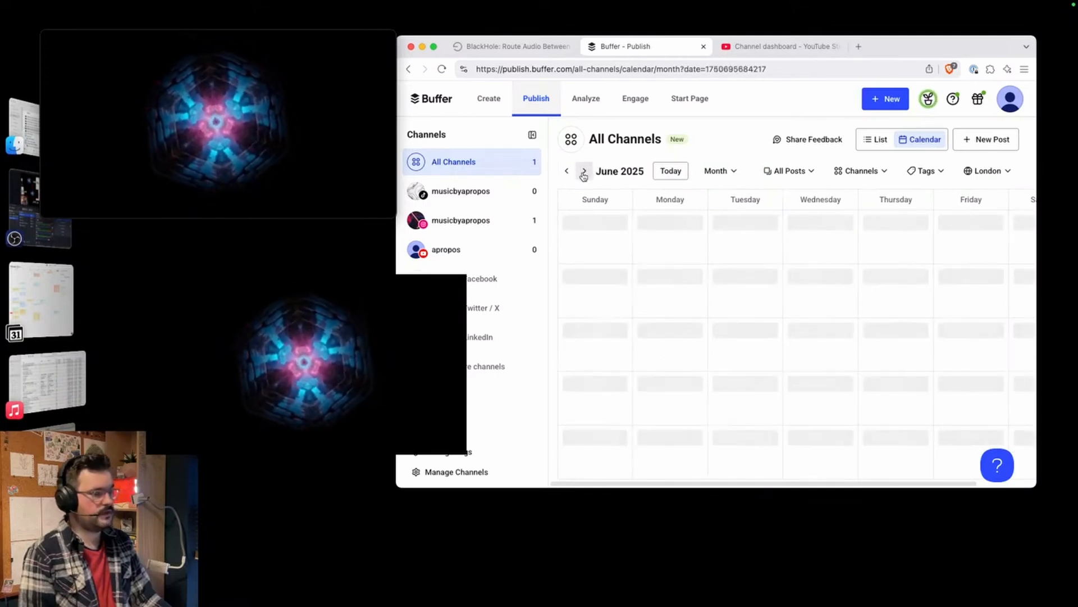
pyautogui.click(671, 171)
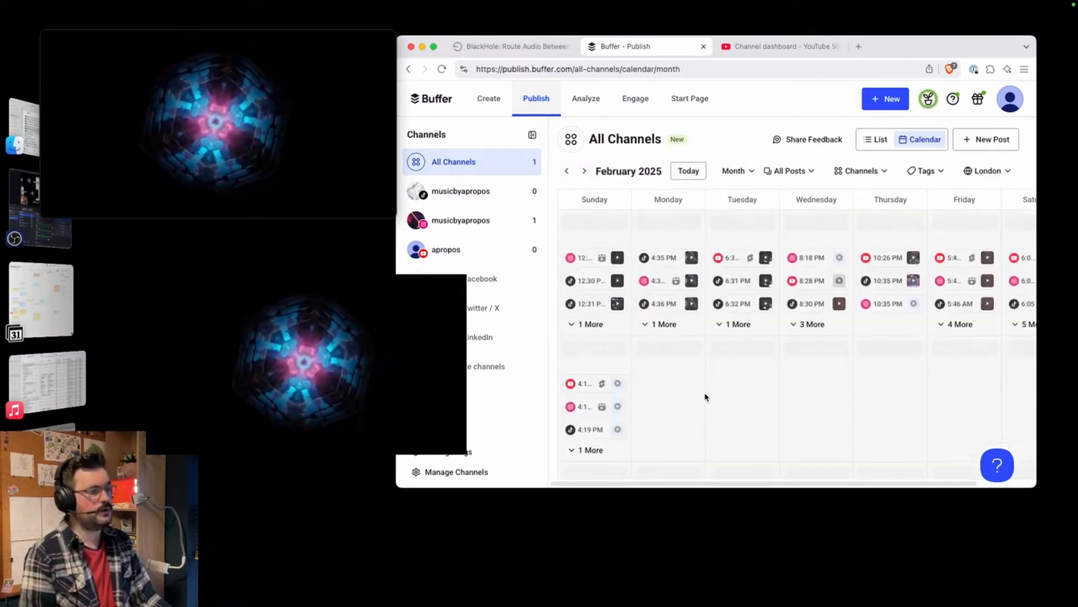
pyautogui.scroll(-1, 743, 399)
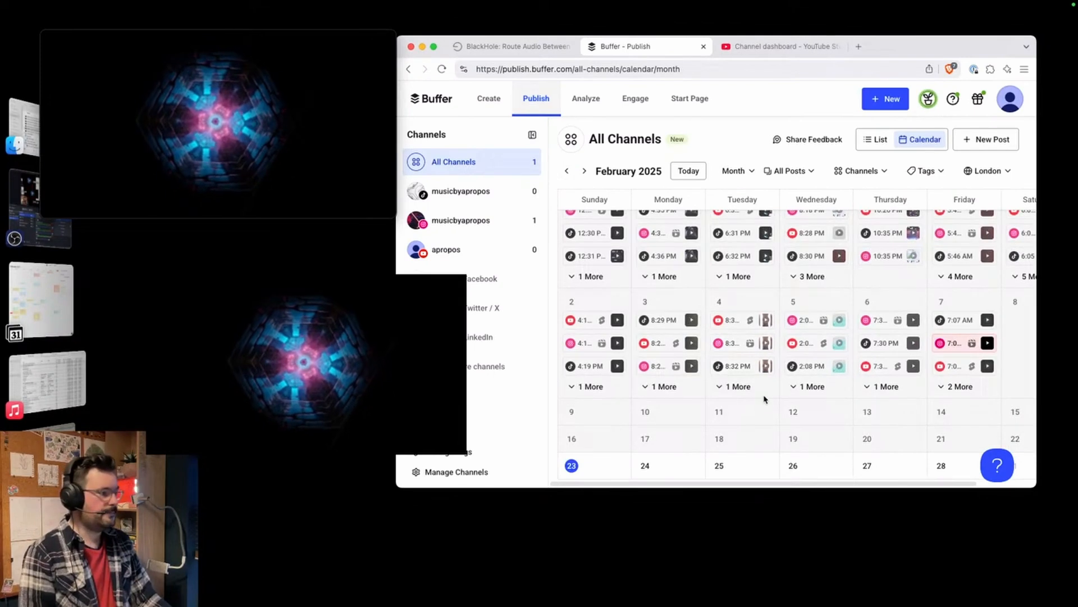
# Switch to OBS and remove the VideoSync 2 source from the Stream Desktop scene.
pyautogui.scroll(1, 764, 399)
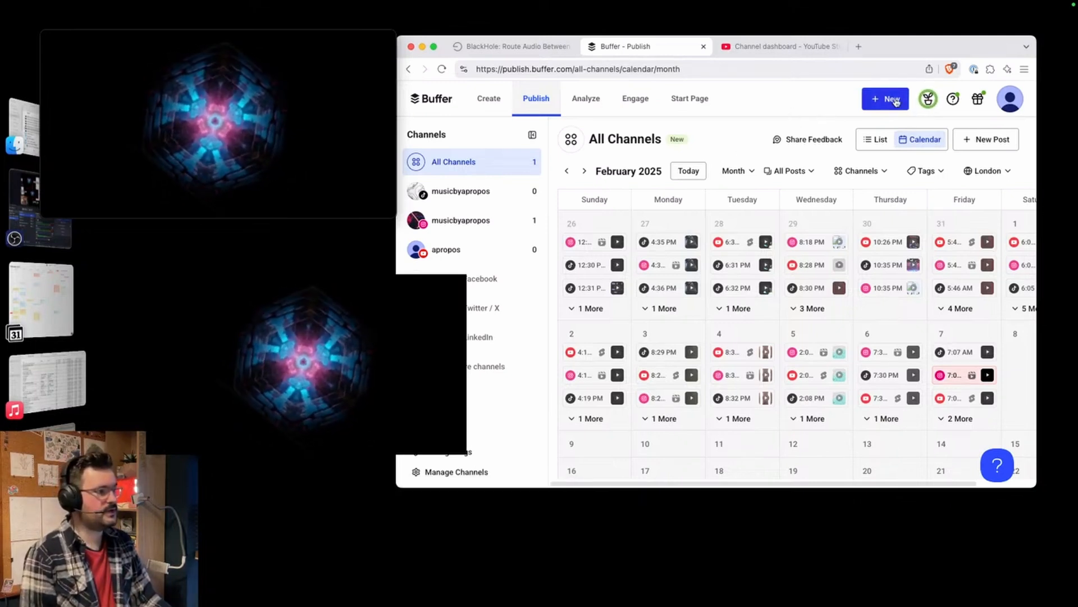
pyautogui.click(217, 186)
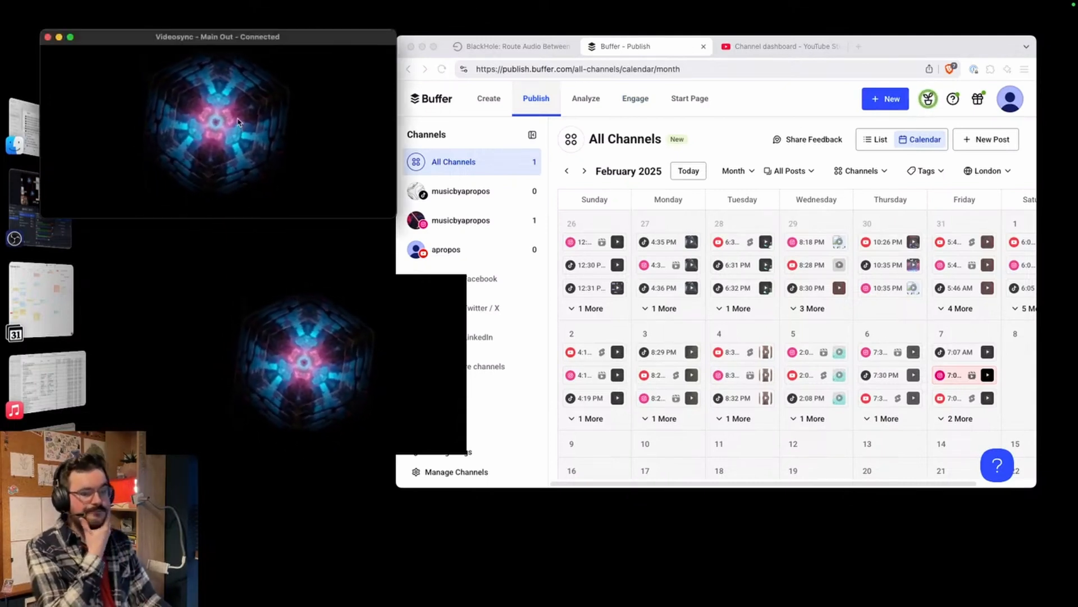
pyautogui.click(56, 203)
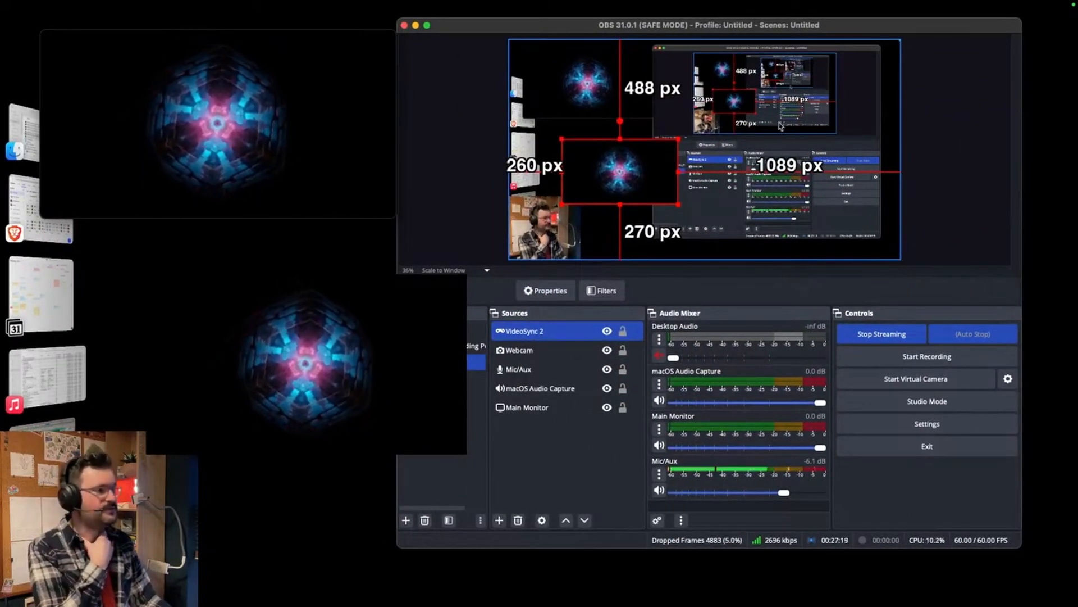
pyautogui.click(628, 195)
pyautogui.click(628, 195)
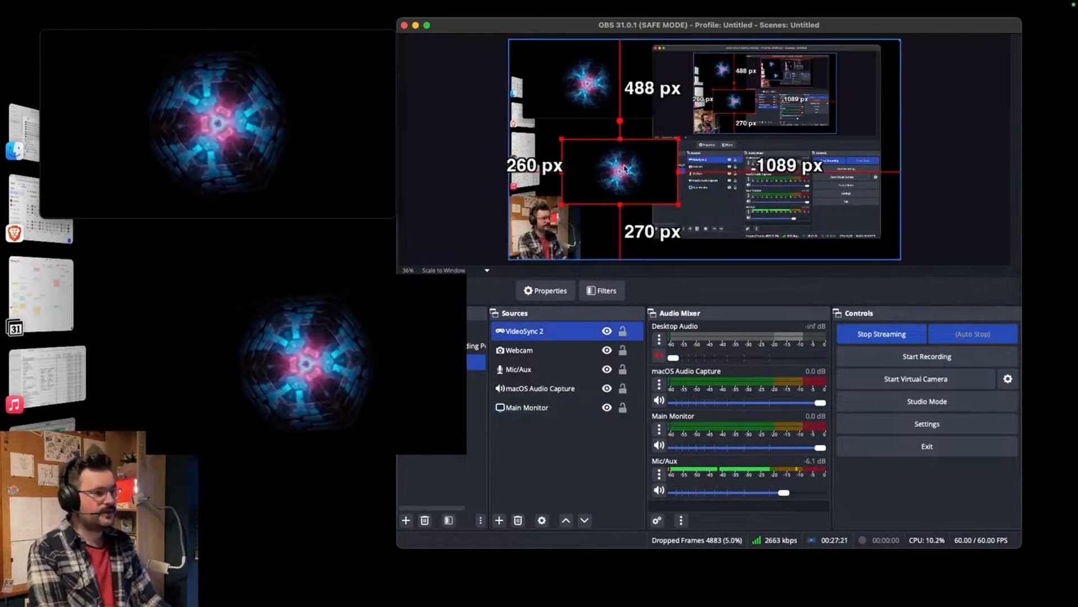
pyautogui.press('Delete')
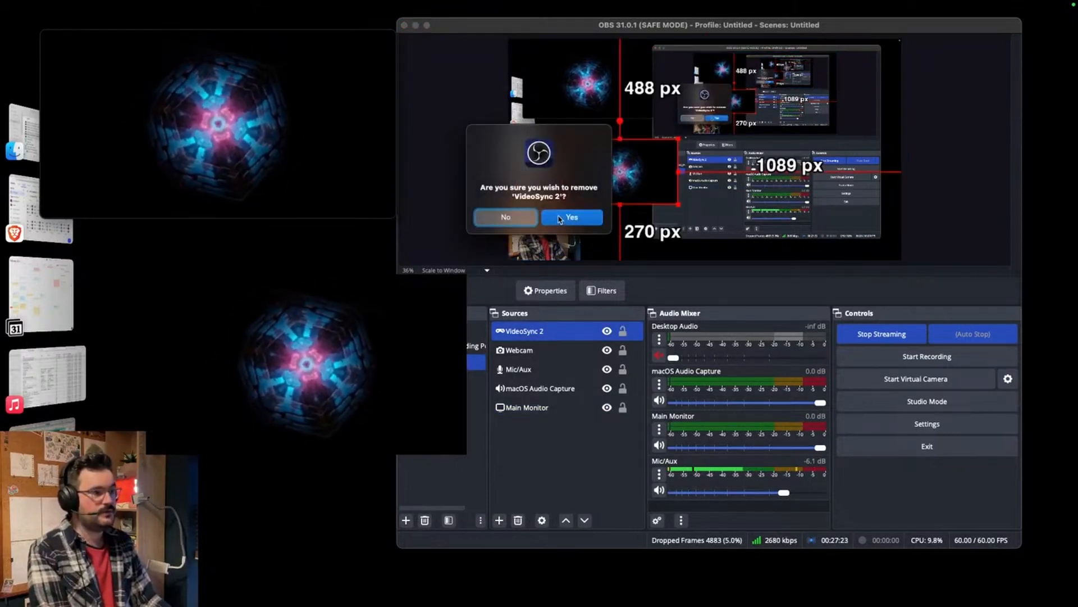
pyautogui.click(567, 218)
pyautogui.click(276, 140)
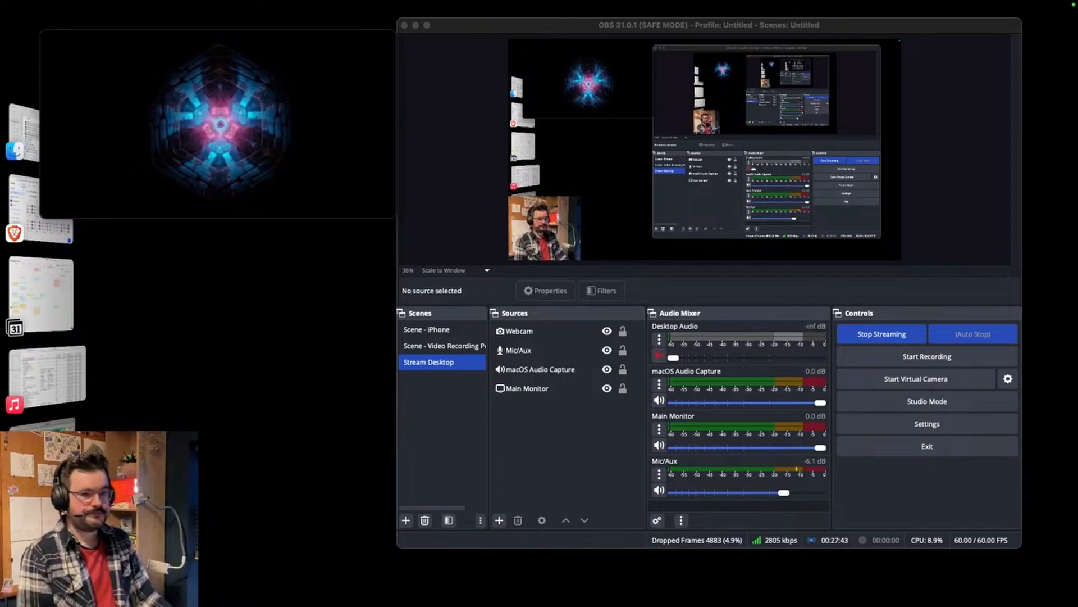
# Switch to Ableton Live, look through the Video track's device chain around the Blur and Envelope Follower devices, and return to OBS.
pyautogui.click(50, 451)
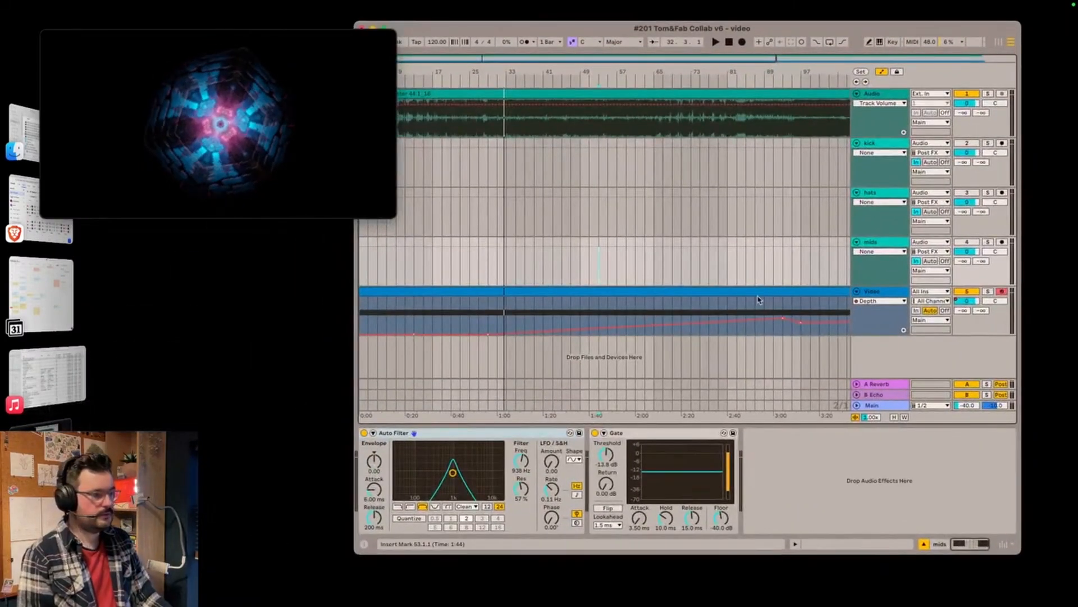
pyautogui.click(516, 317)
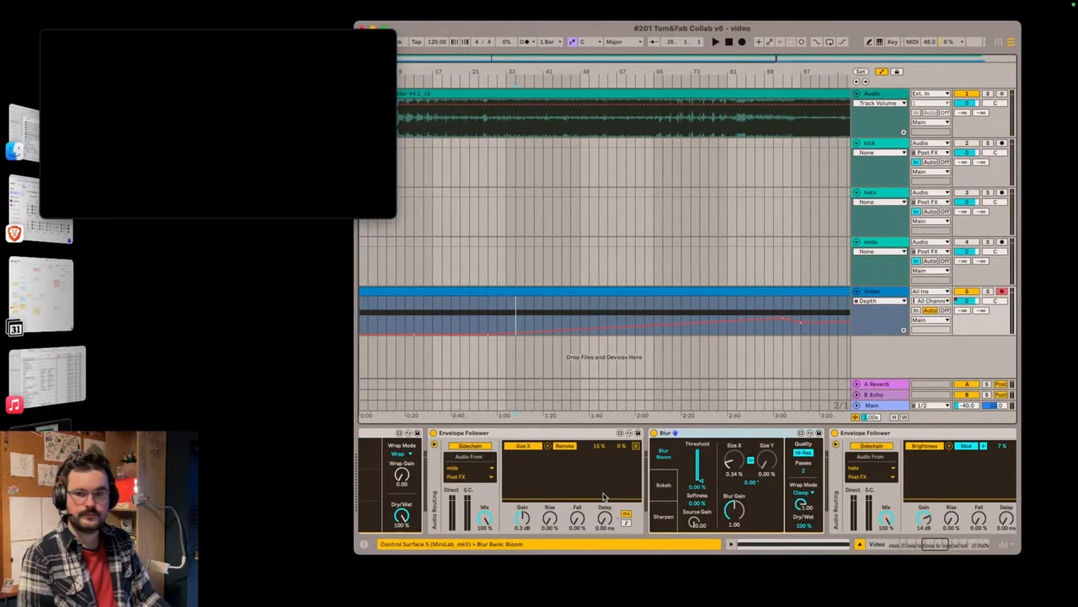
pyautogui.hscroll(5, 604, 496)
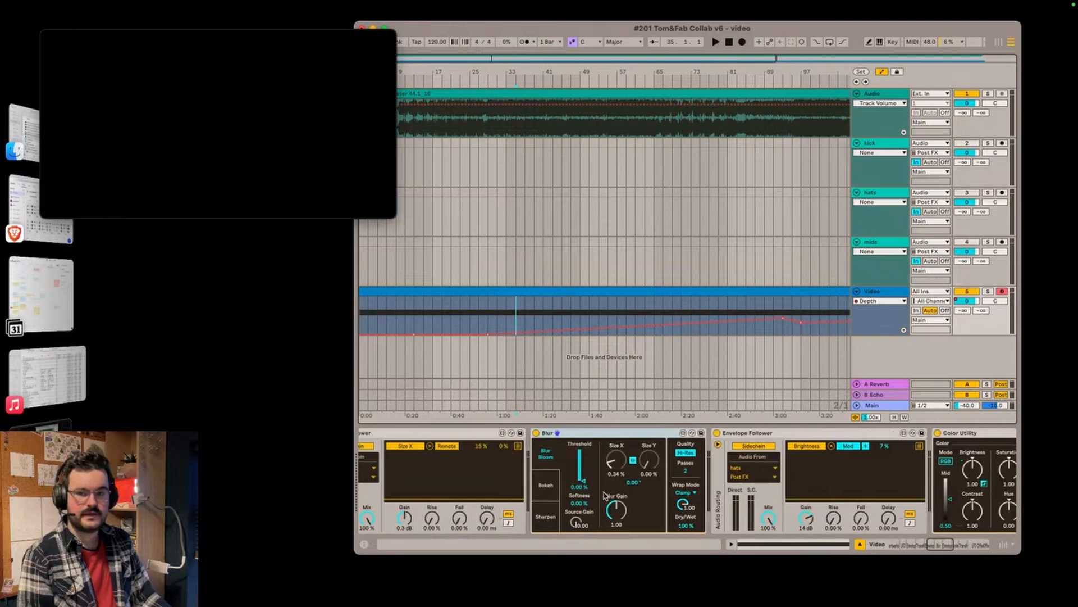
pyautogui.hscroll(-10, 605, 496)
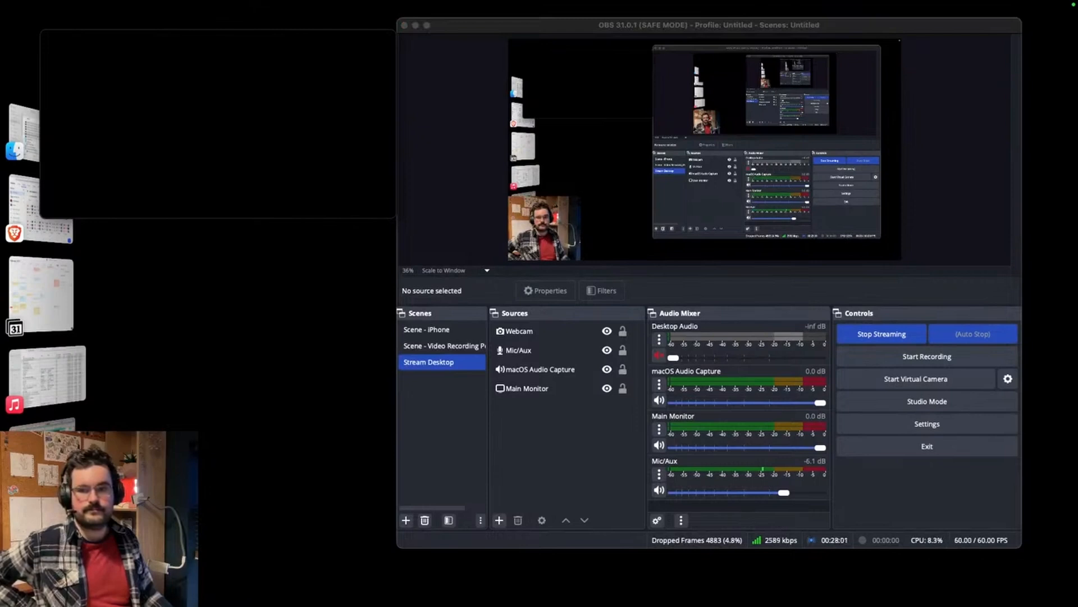
pyautogui.click(452, 203)
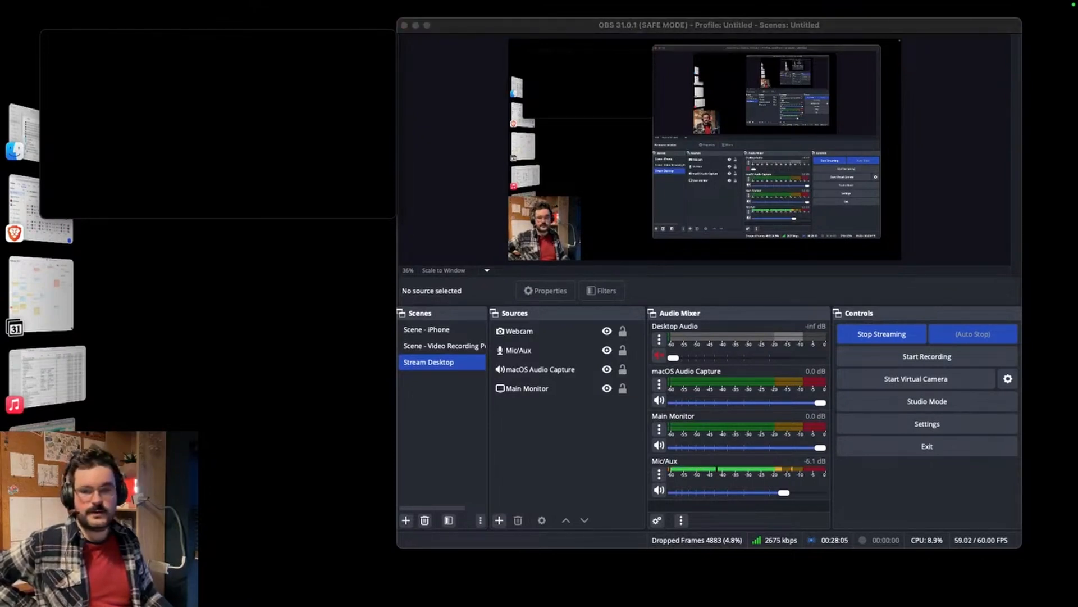